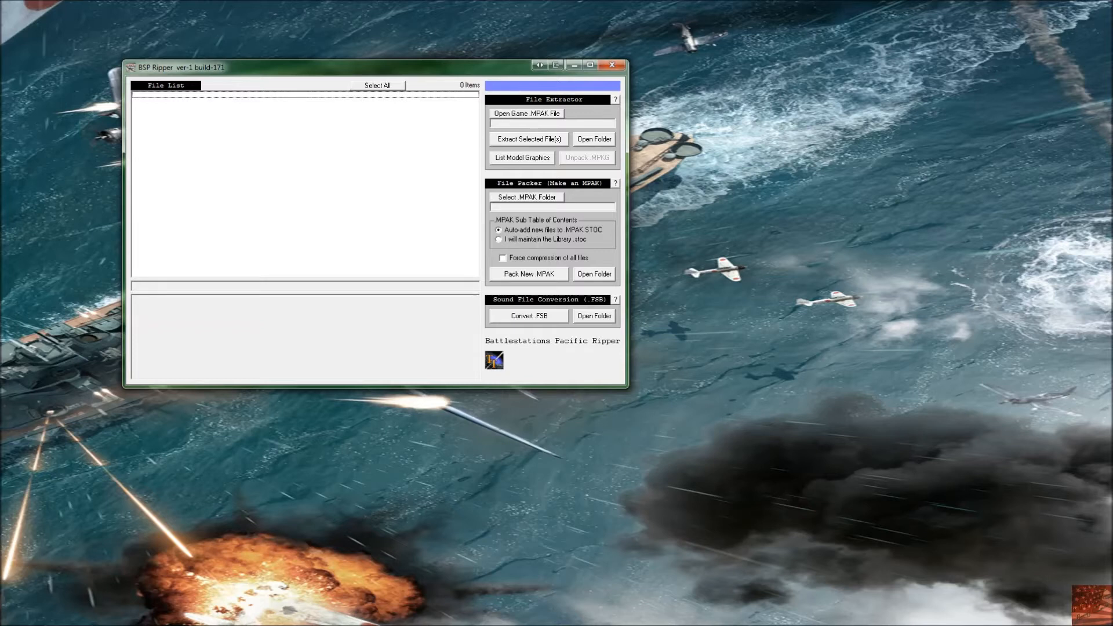
Step: Bring the Battlestations Pacific install folder into view and select its loose files from battlestationspacific.exe through update.exe
drag(0, 217, 495, 148)
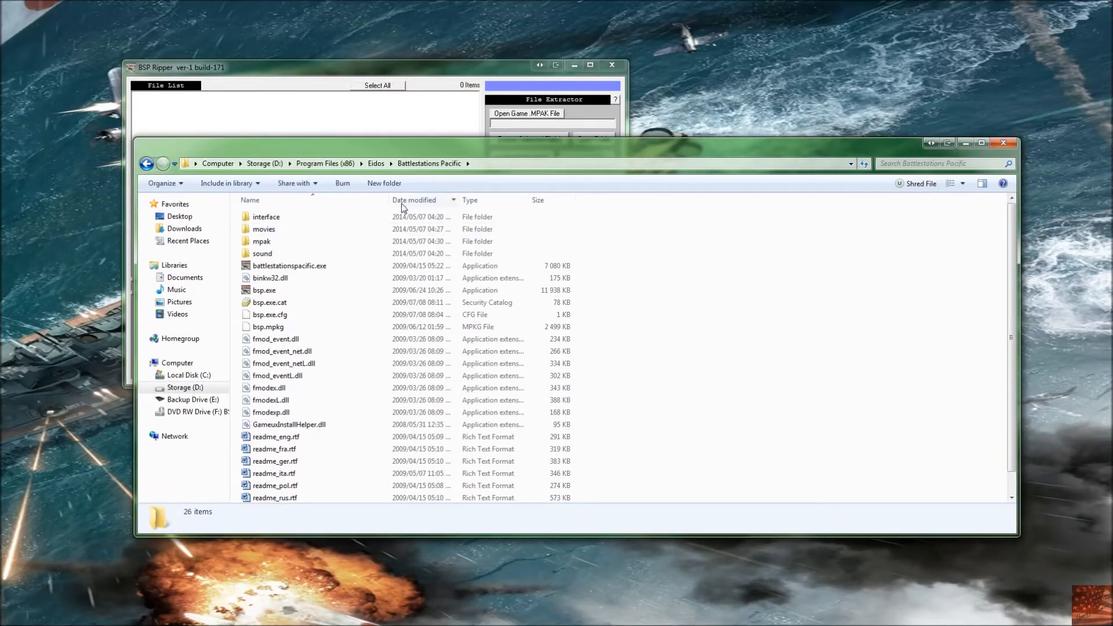
double_click(290, 267)
scroll(292, 271, down, 1)
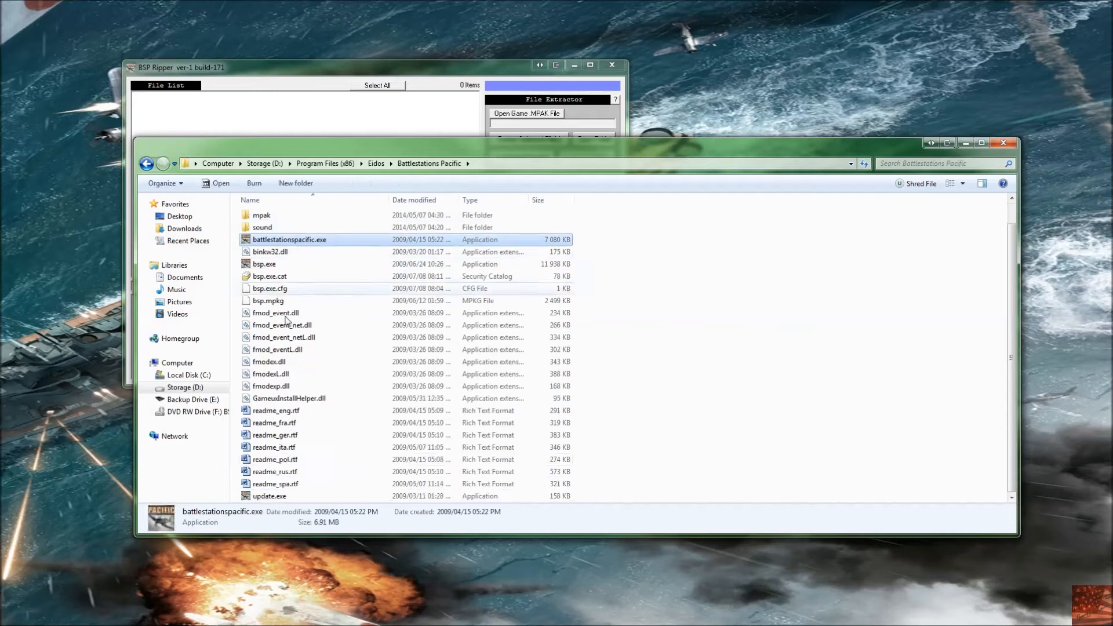
shift+click(276, 499)
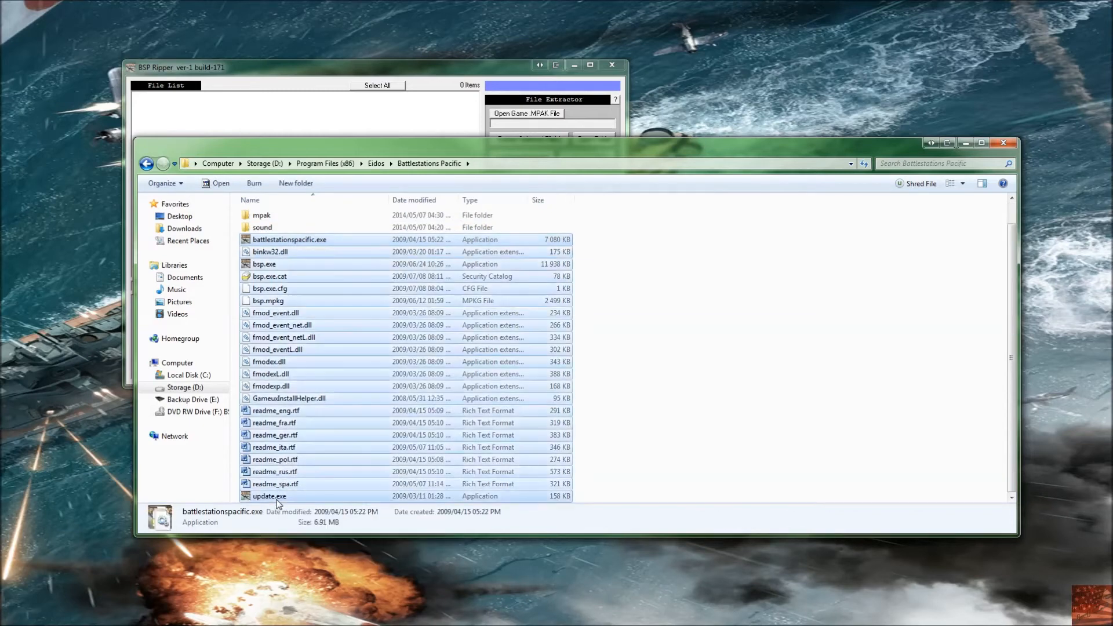
scroll(295, 450, up, 1)
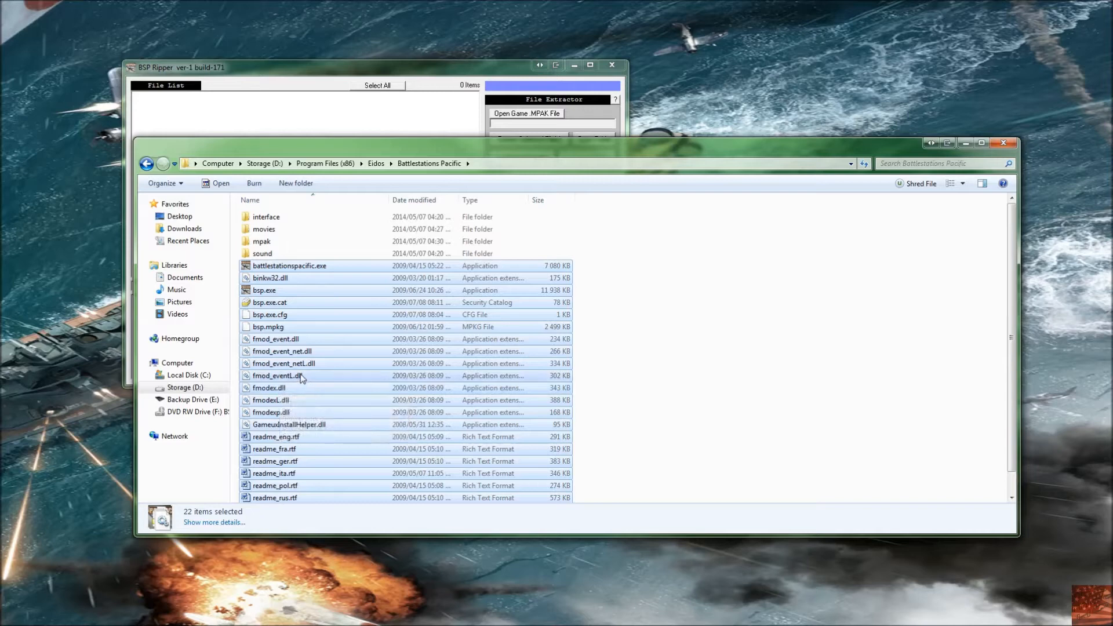
Step: Browse the interface textures folders, fe briefings and gui radarshots, then return to the install folder
double_click(289, 218)
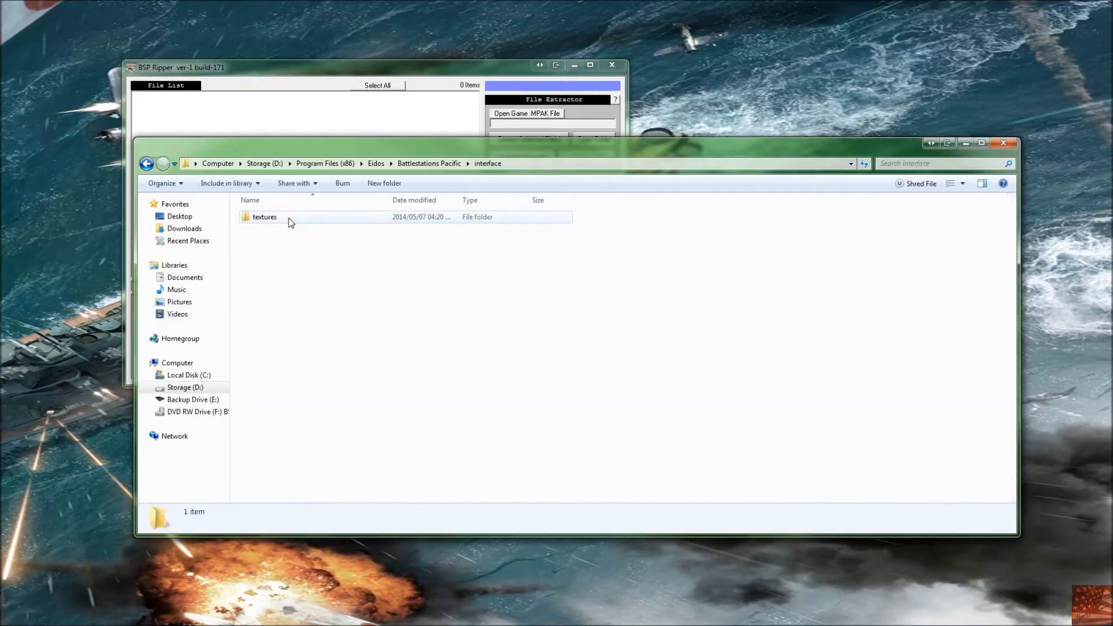
double_click(291, 223)
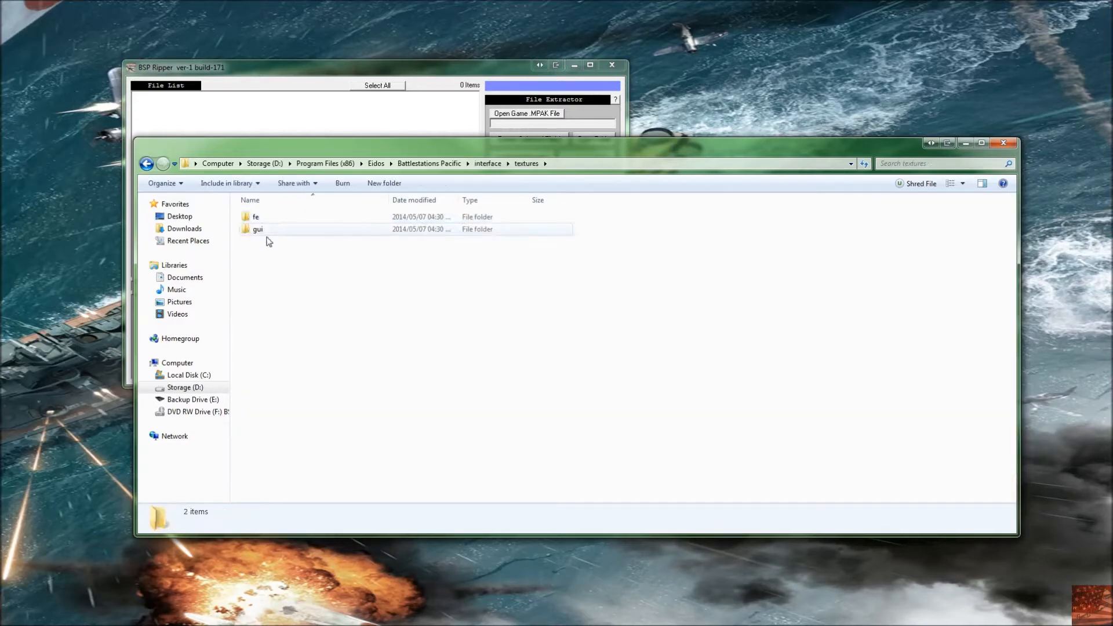
double_click(292, 221)
double_click(293, 222)
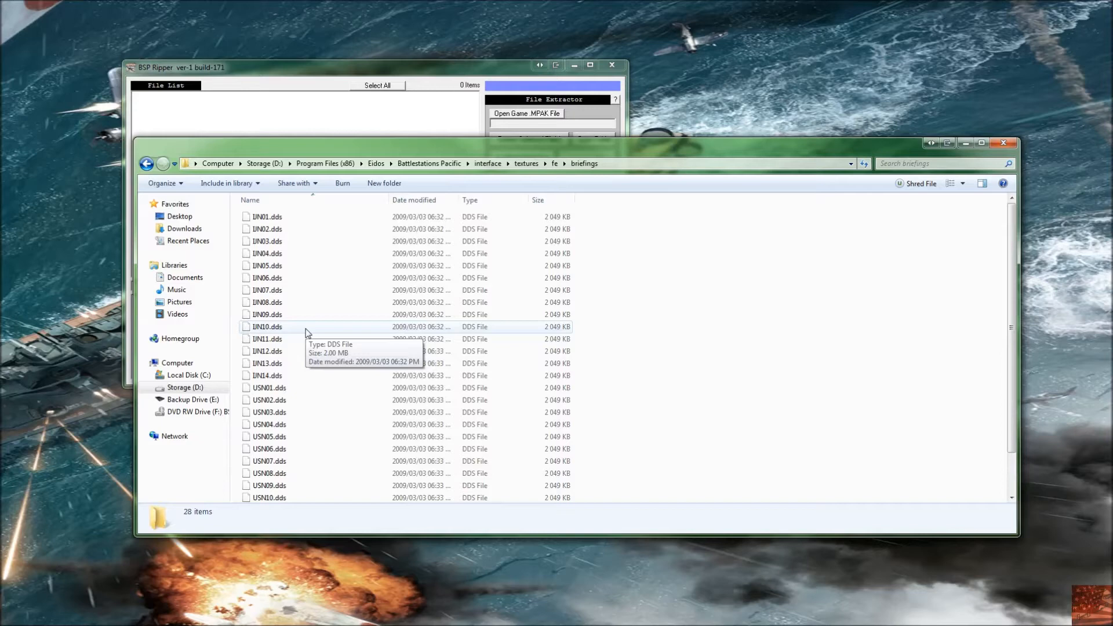
key(BackSpace)
key(BackSpace)
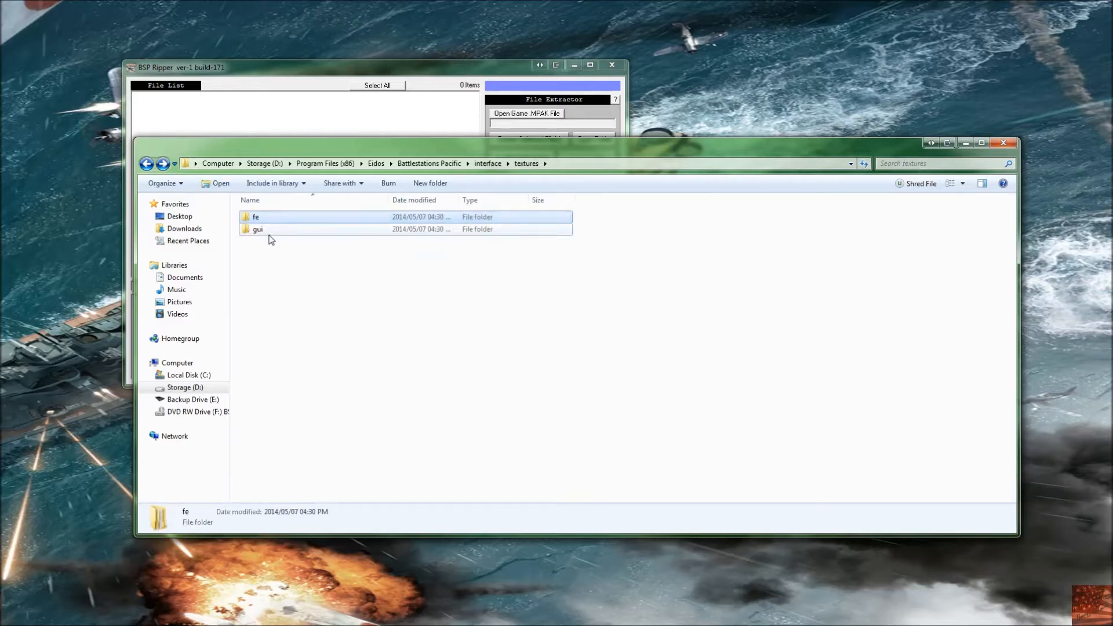
double_click(270, 229)
double_click(270, 218)
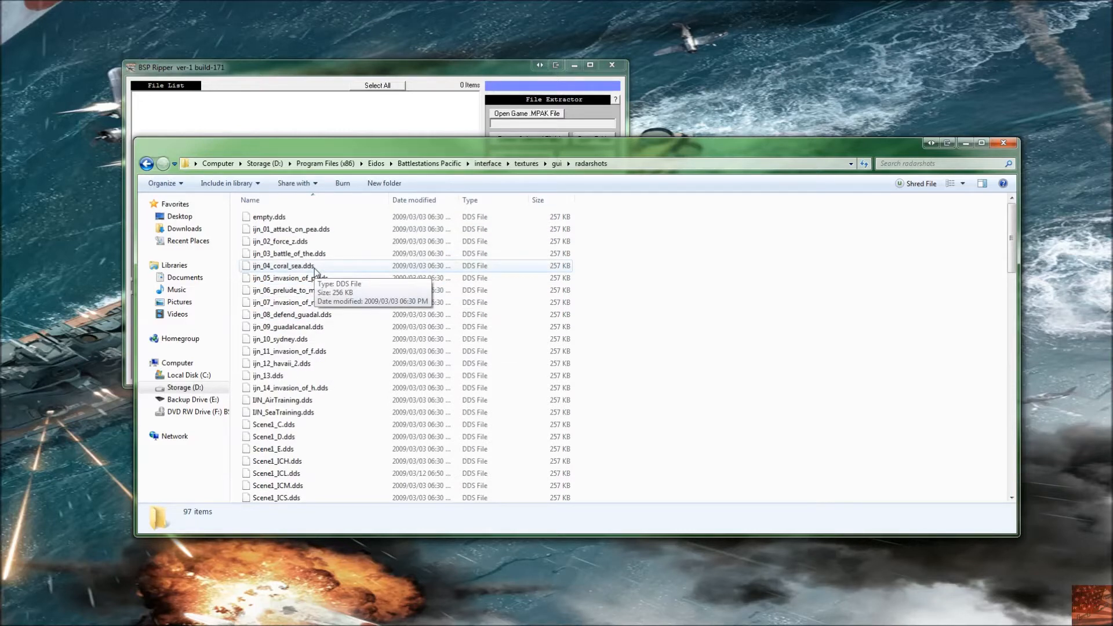
key(BackSpace)
key(BackSpace)
key(BackSpace)
key(BackSpace)
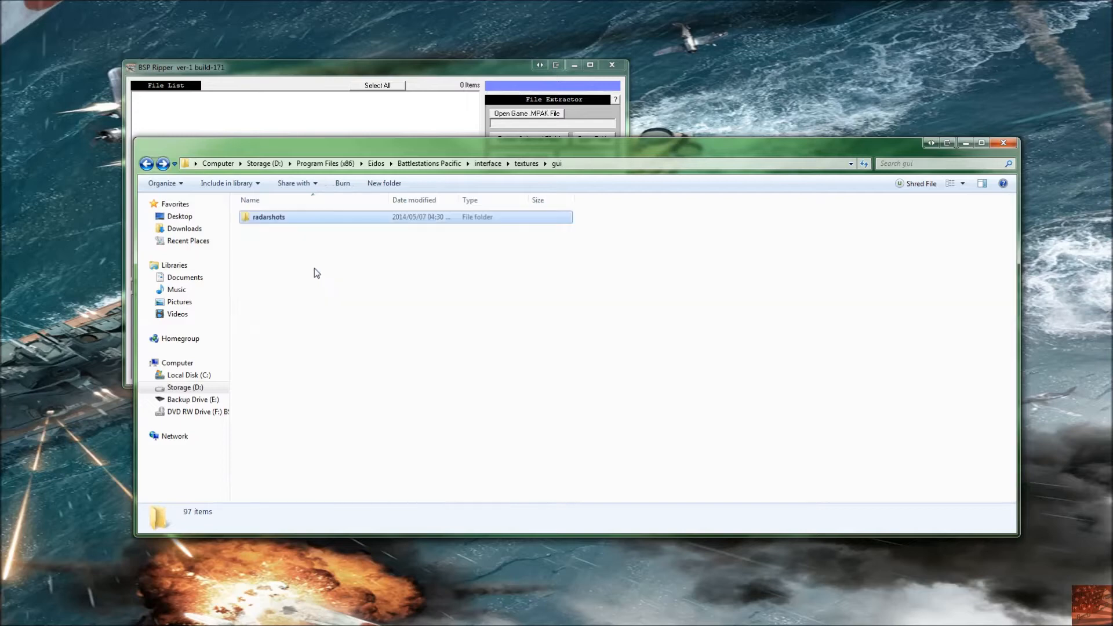
Step: Open the movies folder and examine the .bik videos, selecting PacificTheme, the FE_bg files and the fe_eidos files
double_click(297, 236)
scroll(324, 301, down, 7)
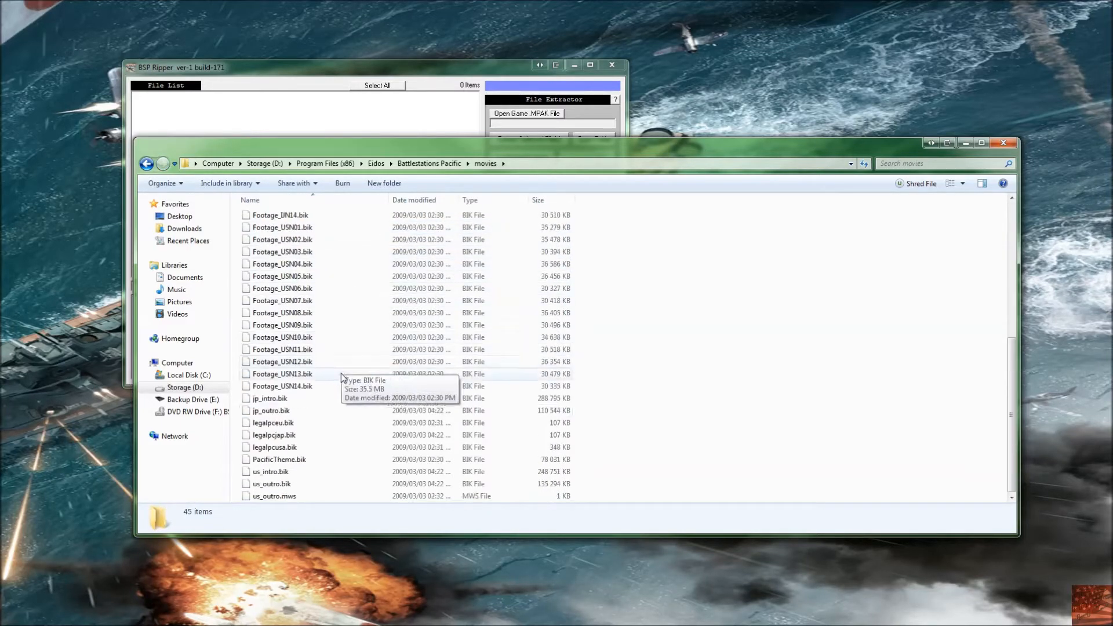
click(297, 461)
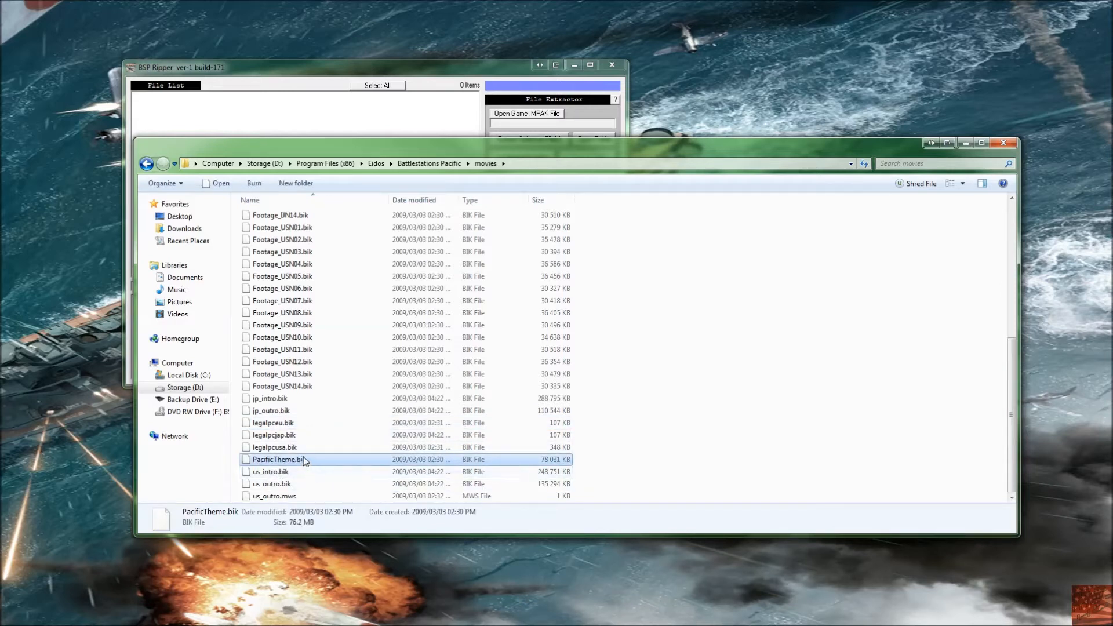
scroll(303, 461, up, 7)
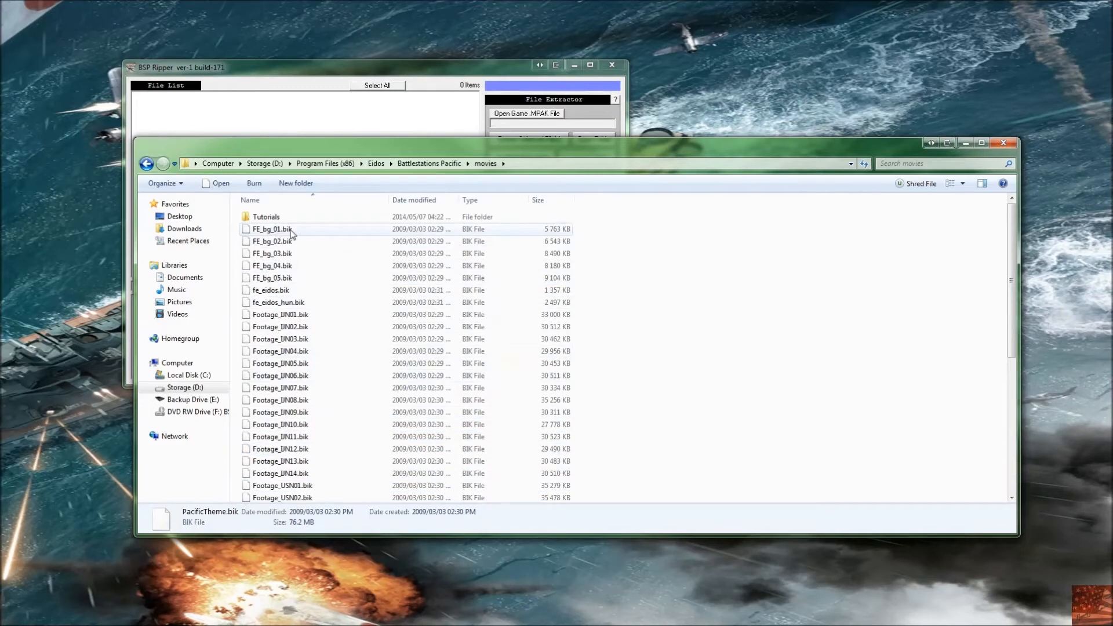
click(292, 232)
shift+click(282, 278)
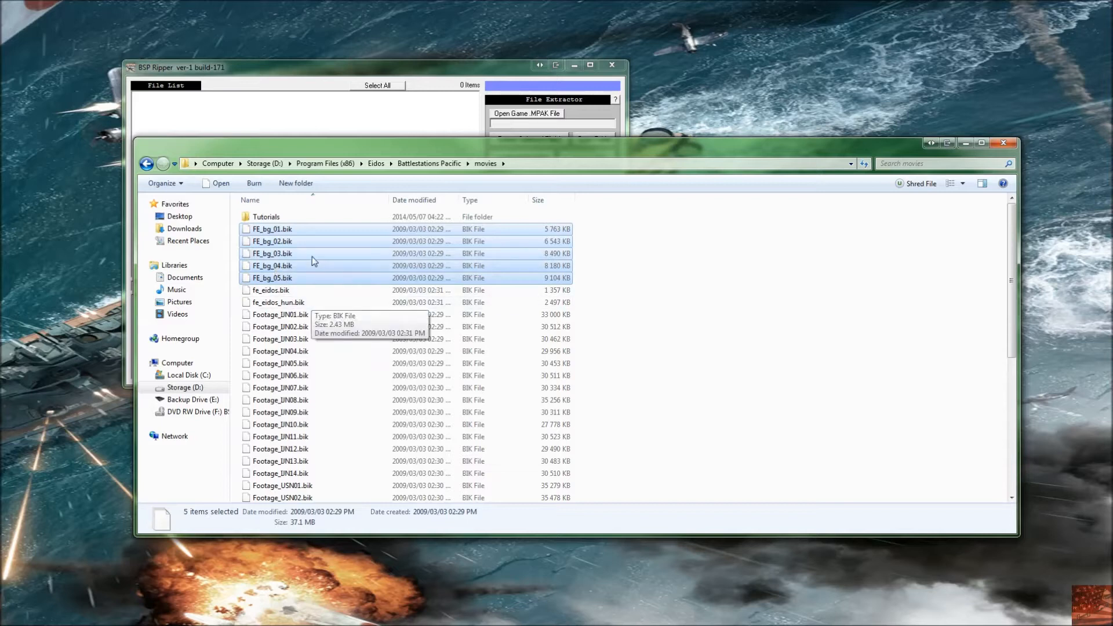
click(315, 289)
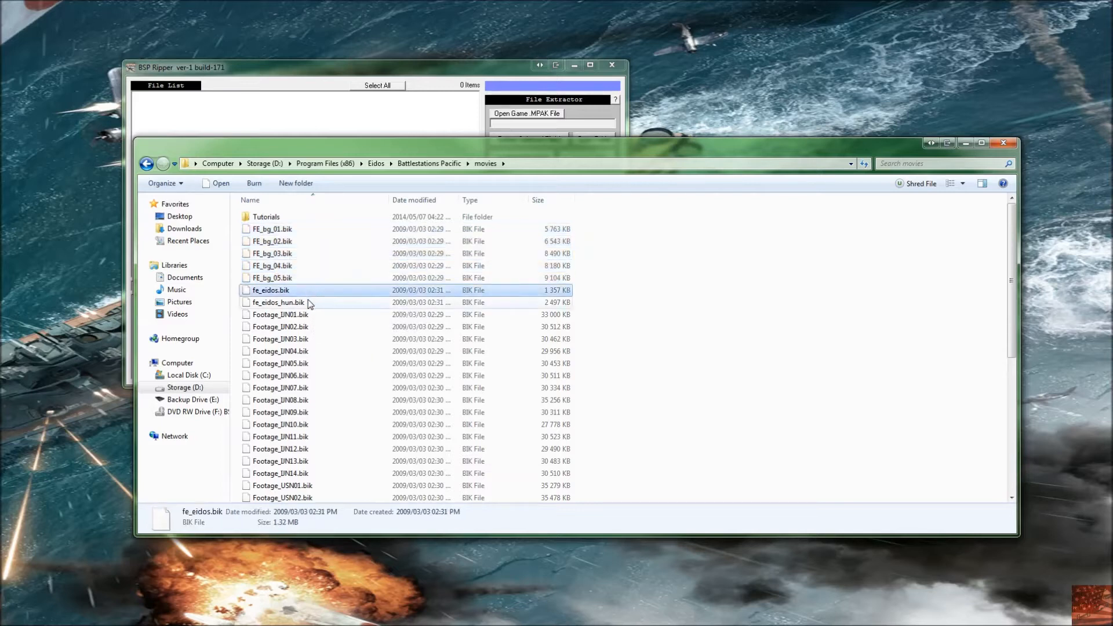
shift+click(312, 303)
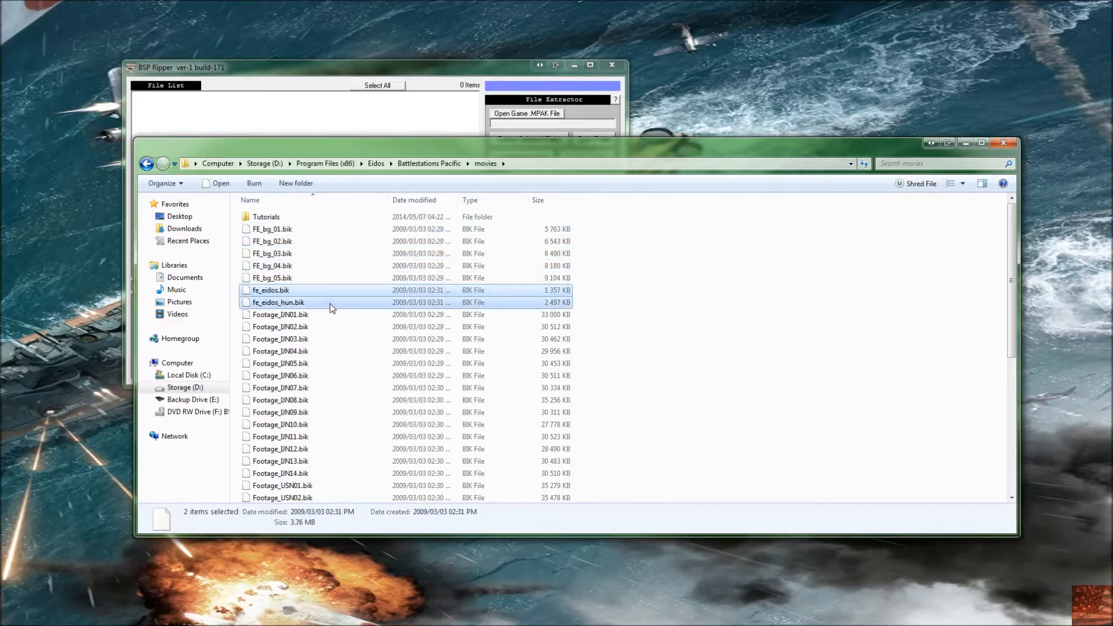
scroll(333, 308, down, 7)
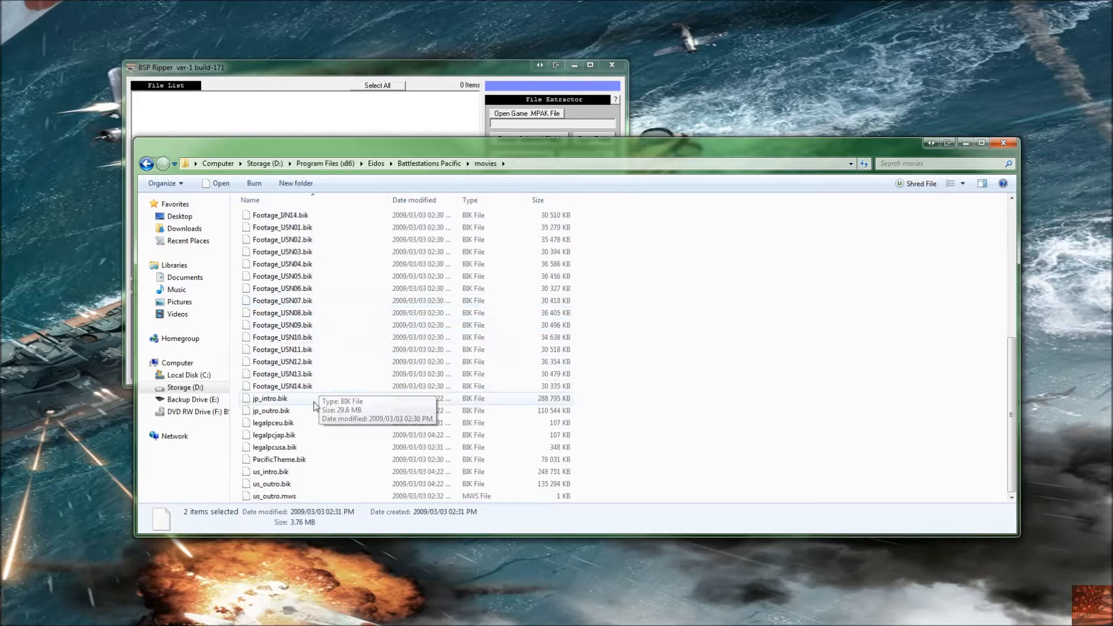
scroll(319, 377, up, 7)
Step: Browse the movies Tutorials subfolder of tutorial .bik files, then go back to the install folder
key(BackSpace)
double_click(296, 229)
double_click(290, 218)
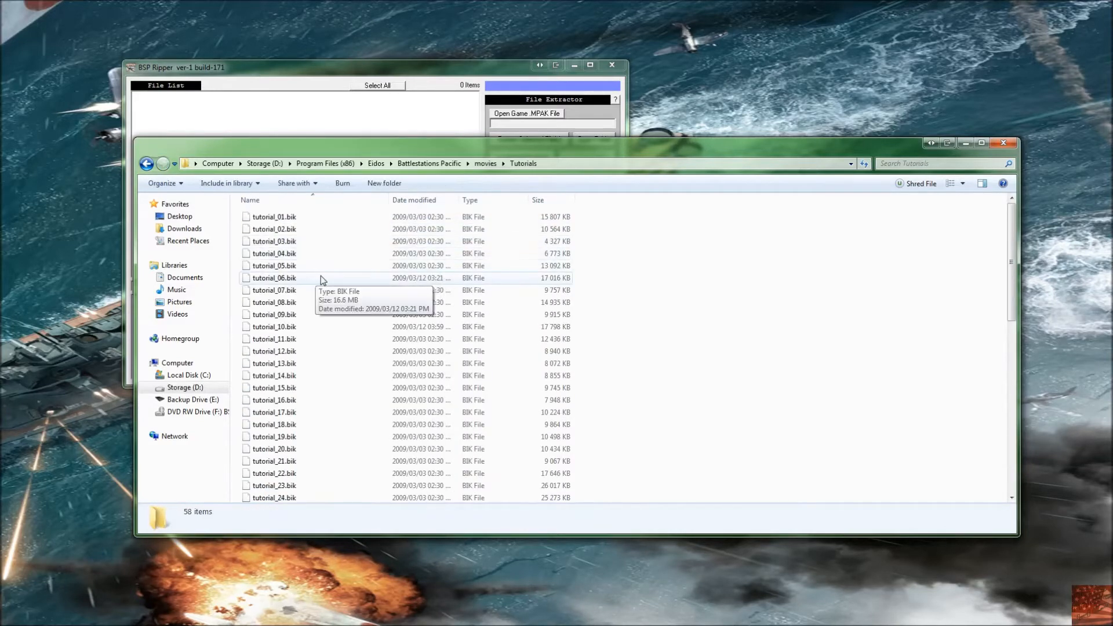
scroll(337, 365, down, 11)
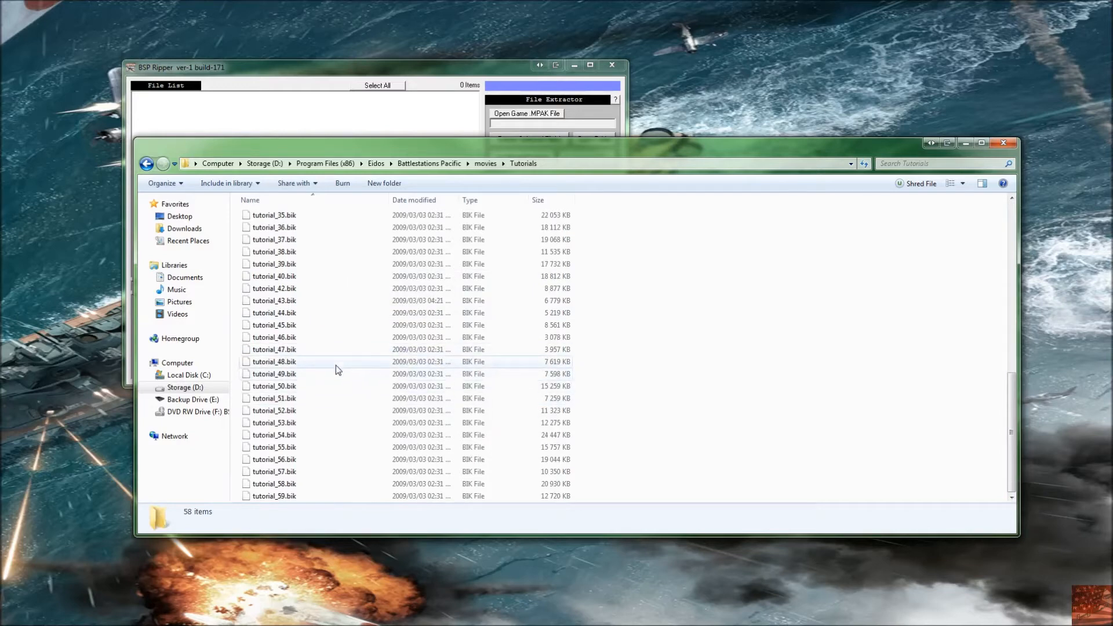
key(BackSpace)
key(BackSpace)
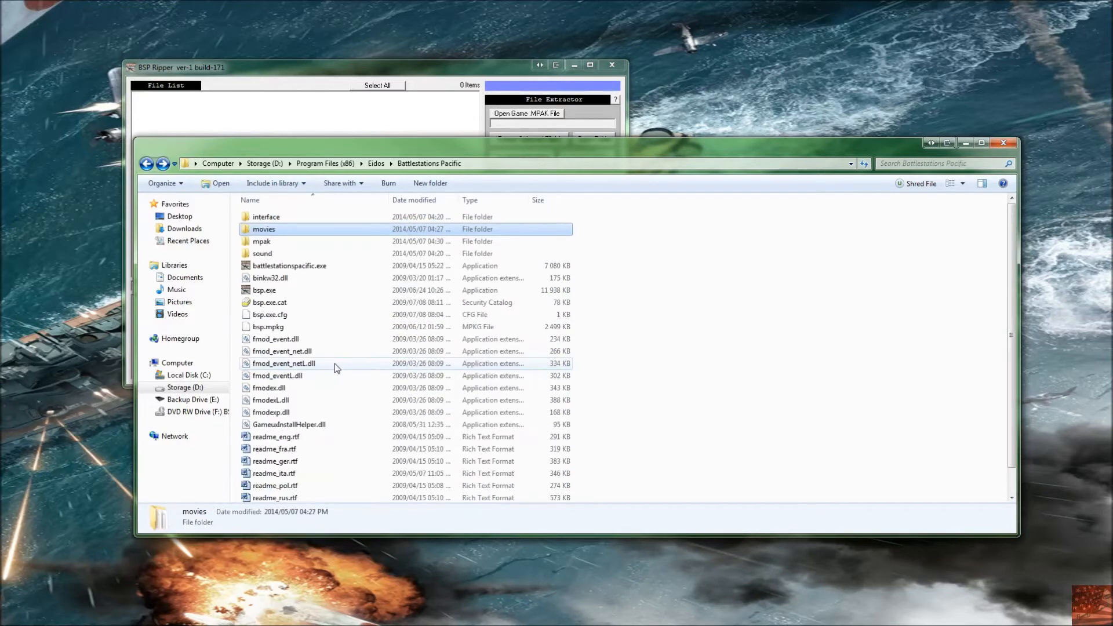
Step: Examine the mpak folder and the sound folder, including its music .fsb files and messages language folders
key(Down)
key(Return)
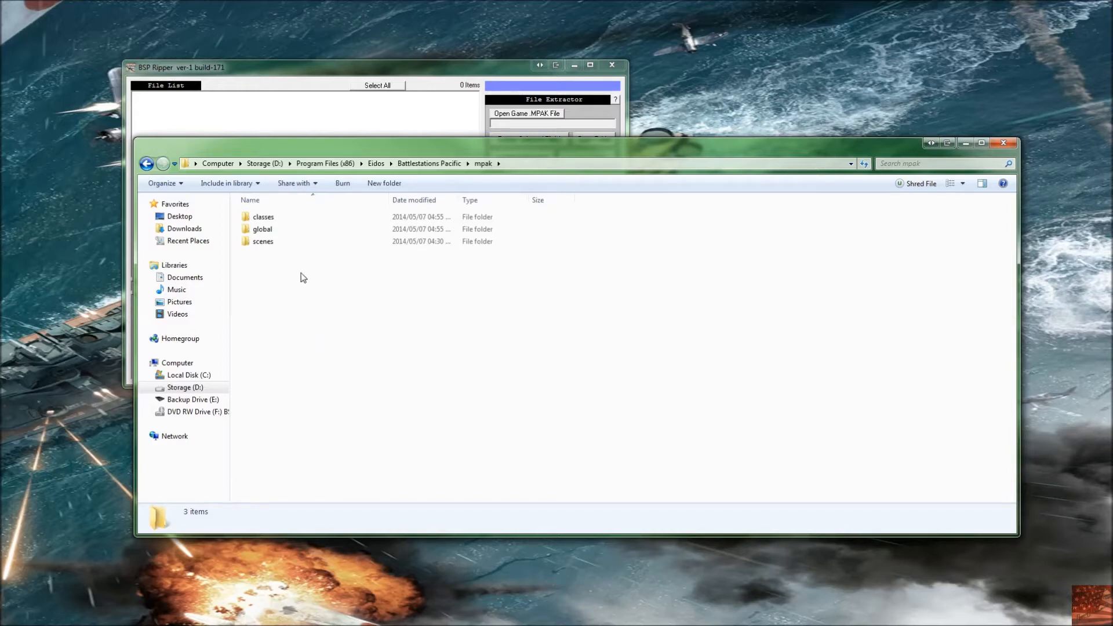
key(BackSpace)
key(Down)
key(Return)
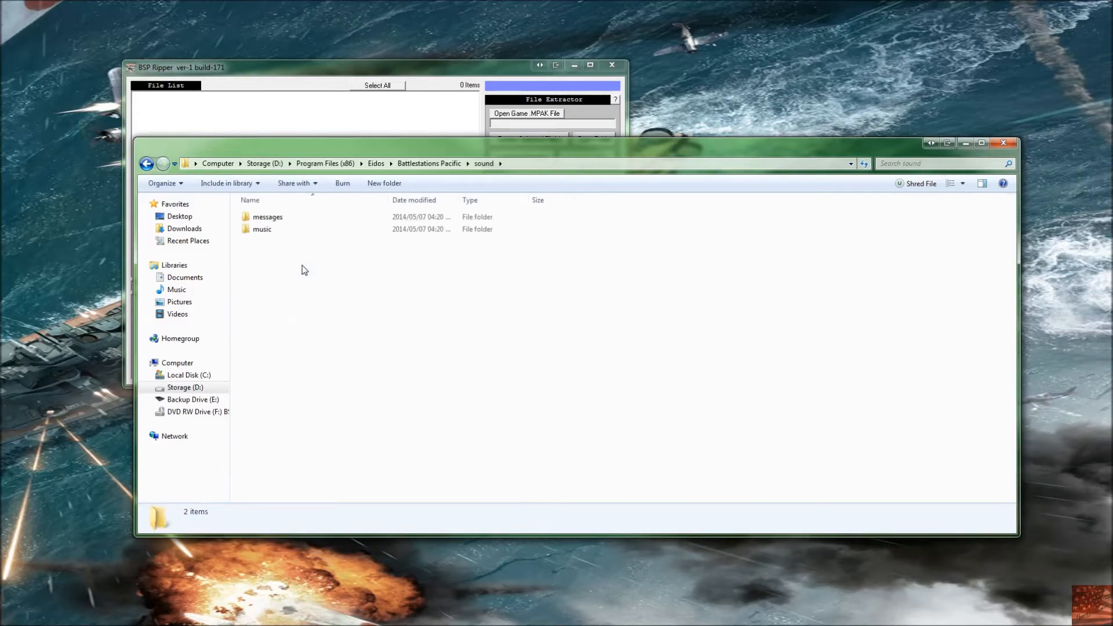
double_click(277, 234)
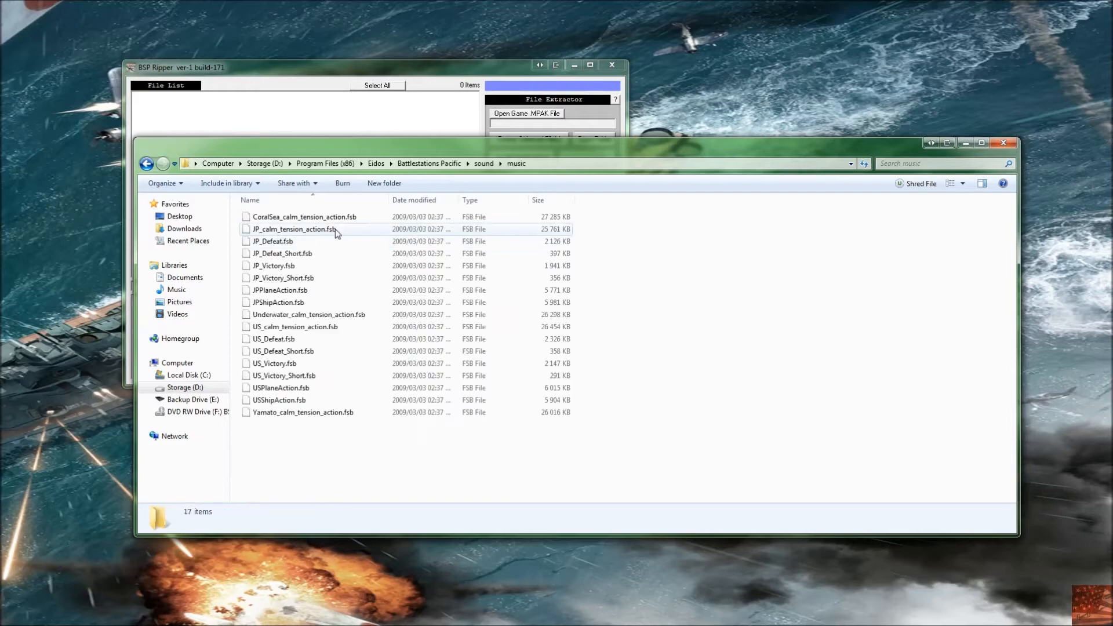
key(BackSpace)
double_click(288, 217)
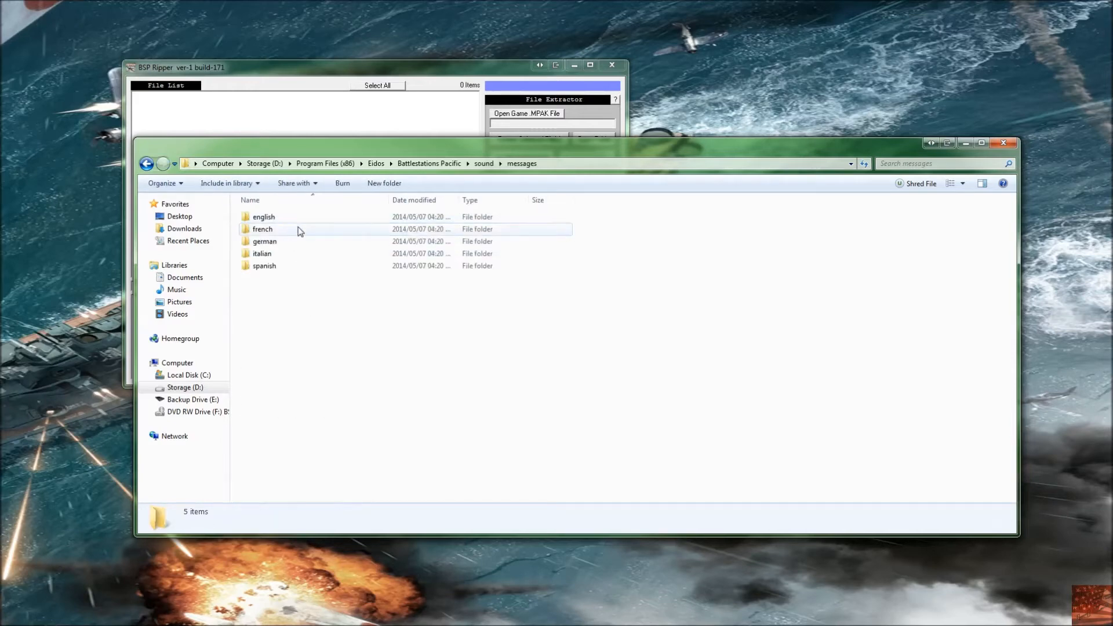
key(BackSpace)
key(BackSpace)
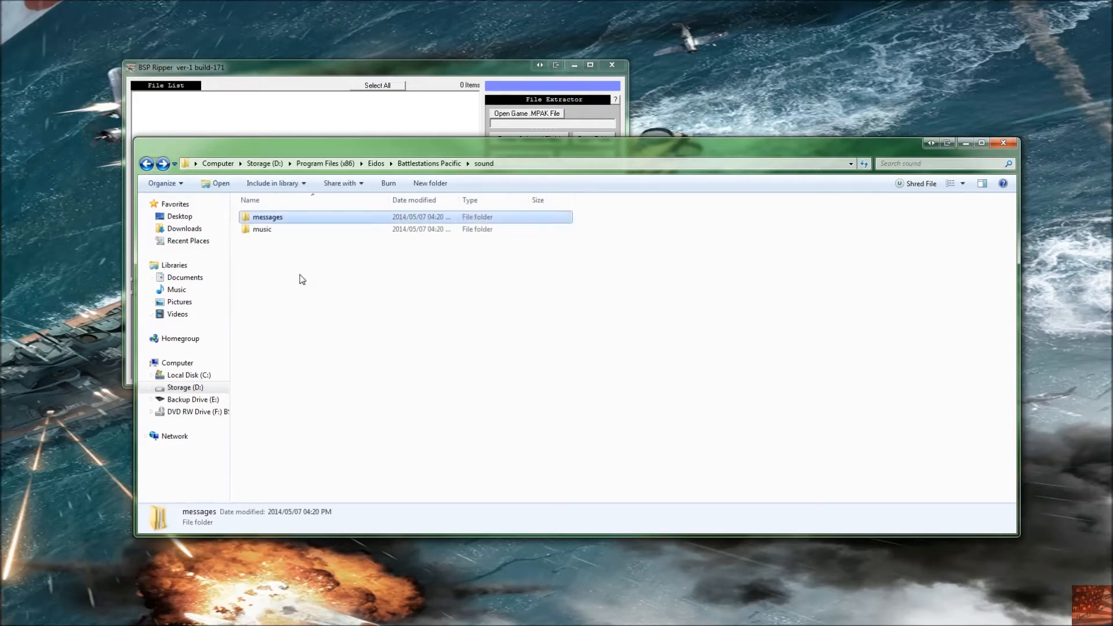
Step: Browse the mpak scenes and global folders of .mpak files, then open the classes folder
double_click(277, 239)
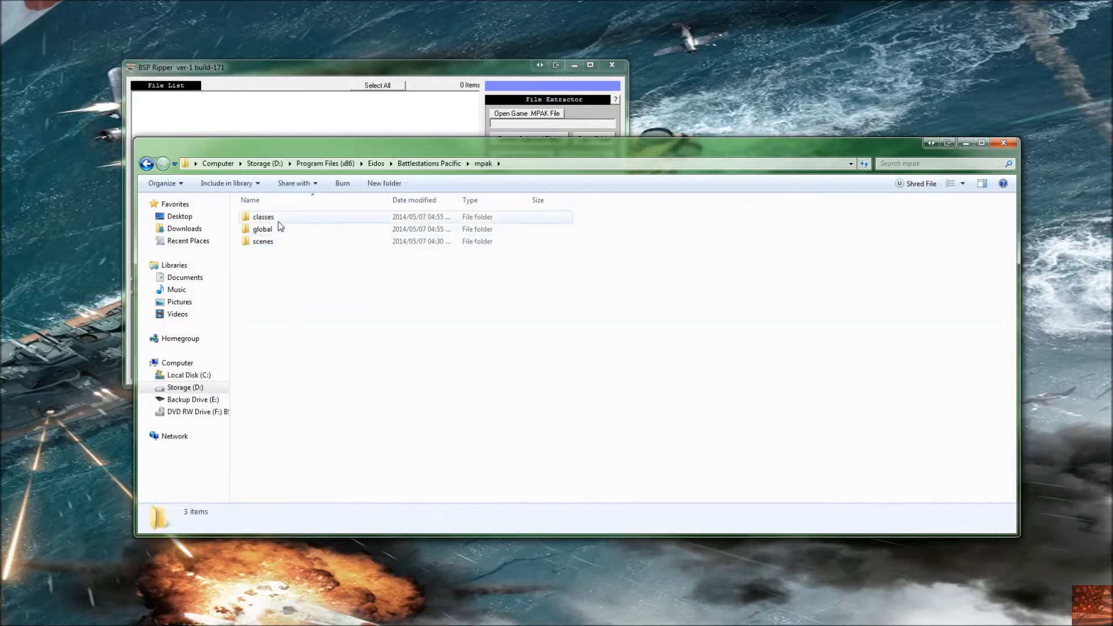
double_click(277, 241)
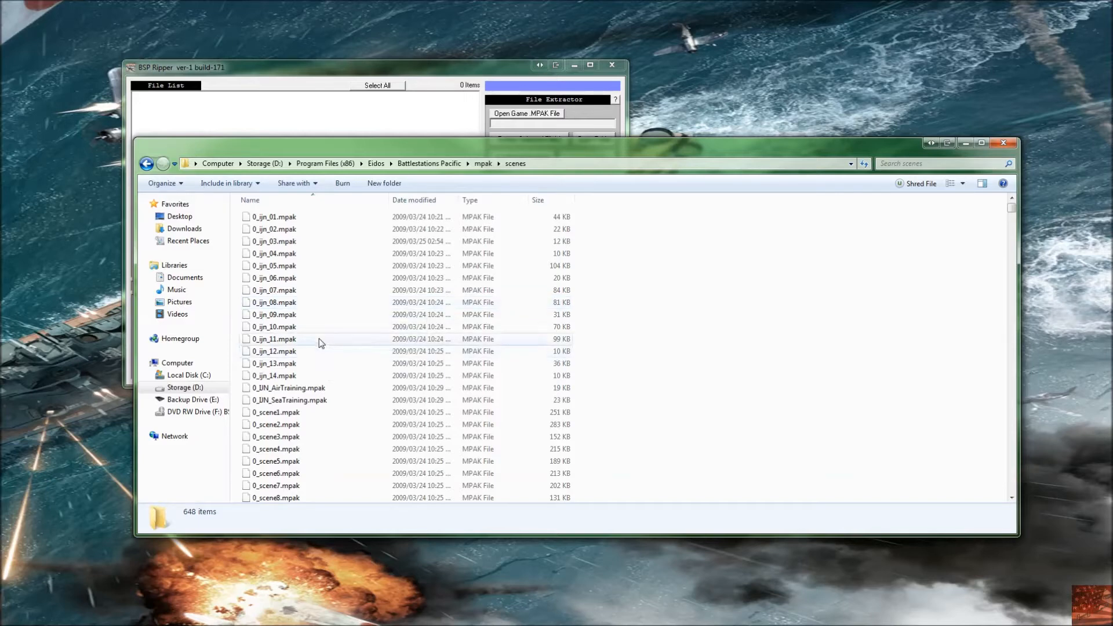
key(BackSpace)
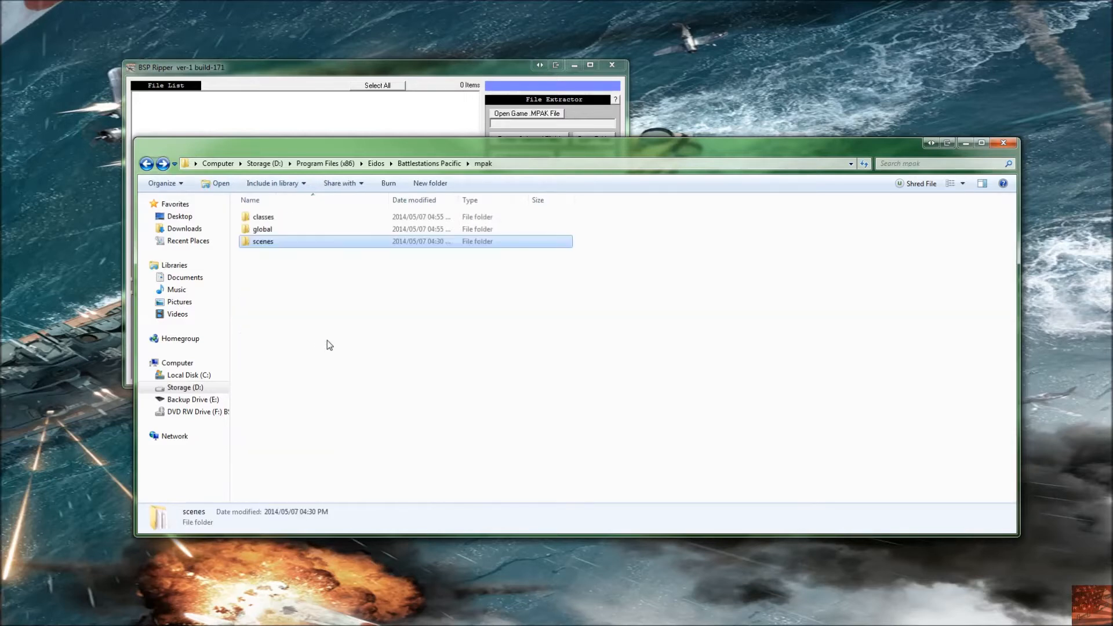
double_click(264, 229)
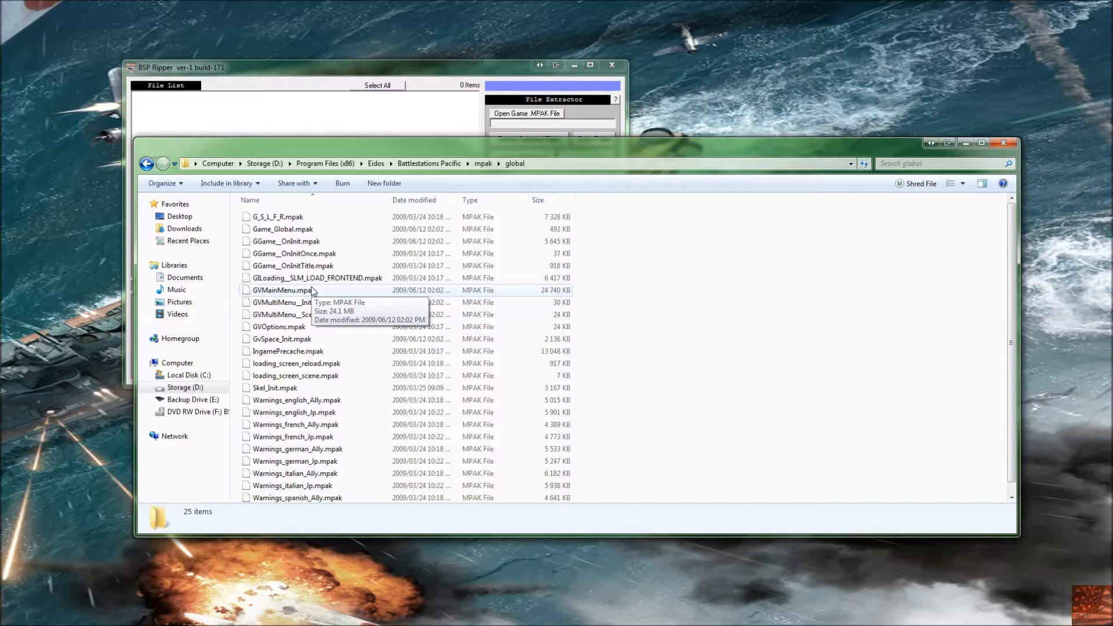
key(BackSpace)
key(Up)
key(Return)
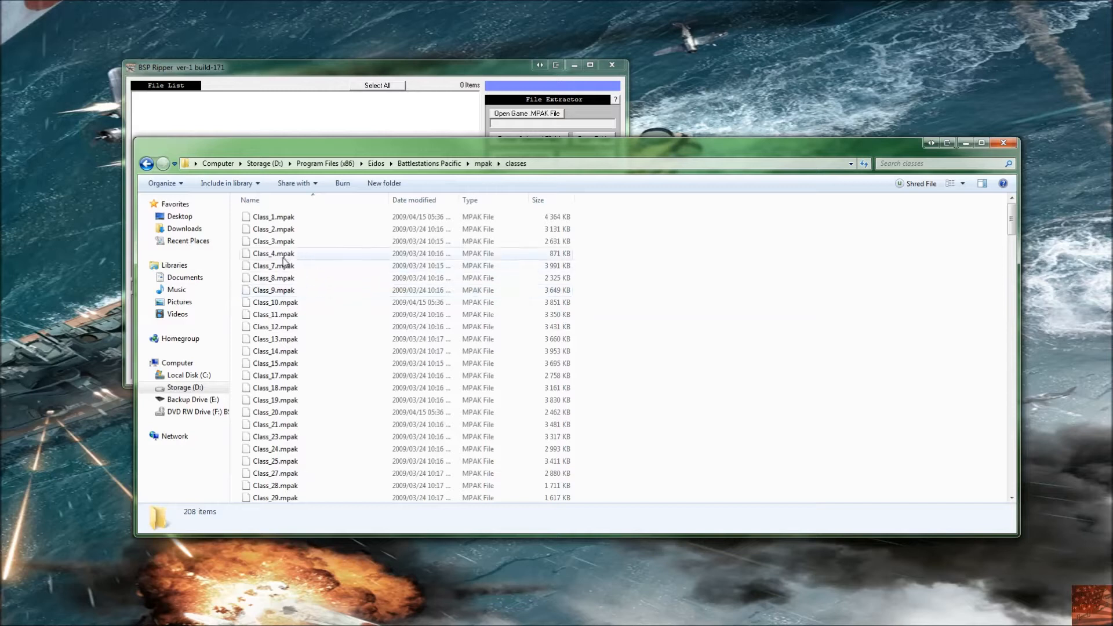
Step: Select Class_1.mpak and scroll through the classes folder's .mpak files
click(293, 222)
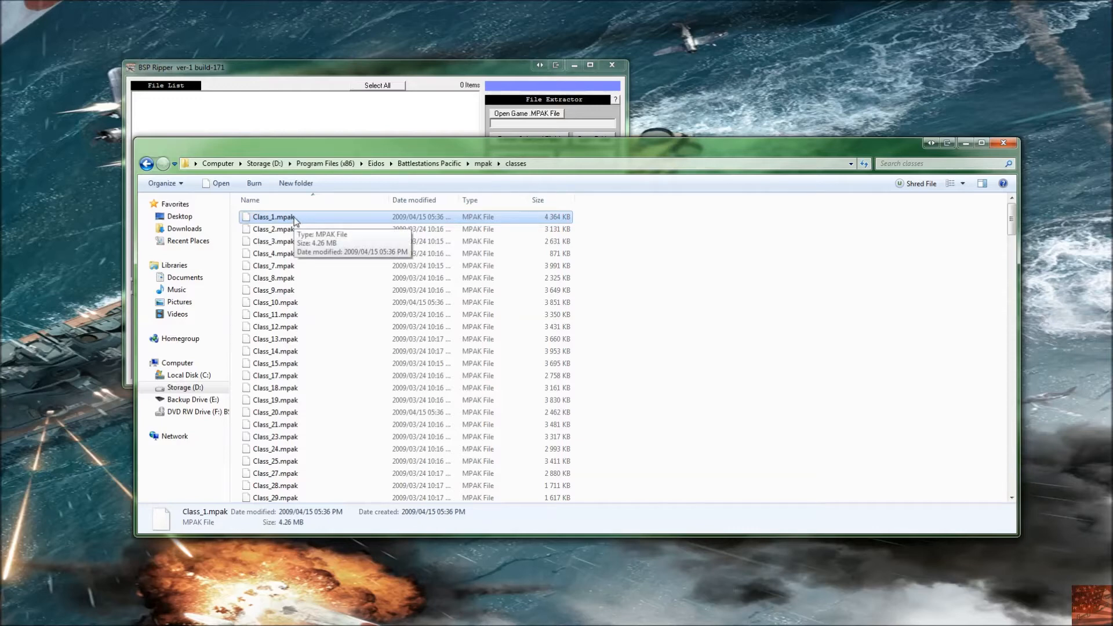
scroll(311, 248, down, 13)
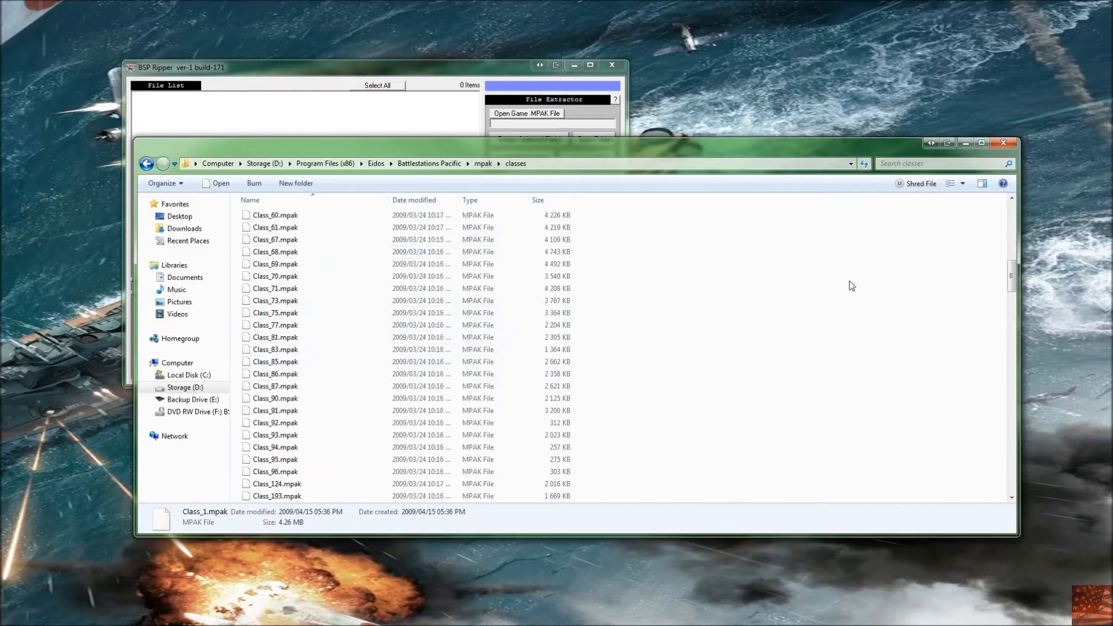
drag(1011, 274, 1001, 499)
scroll(411, 379, up, 18)
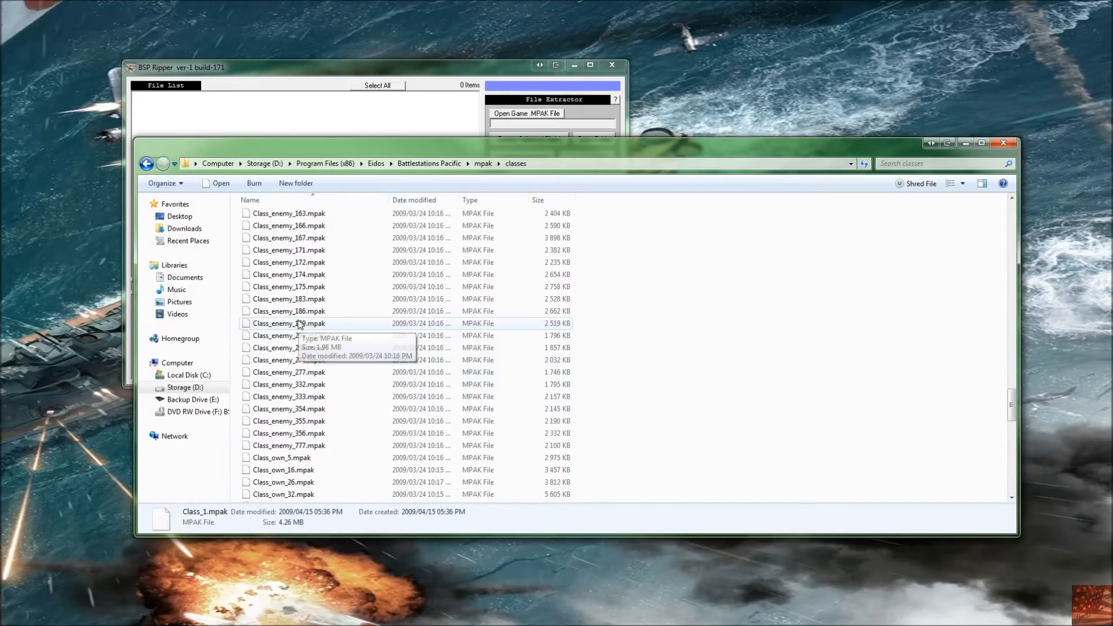
scroll(290, 290, down, 1)
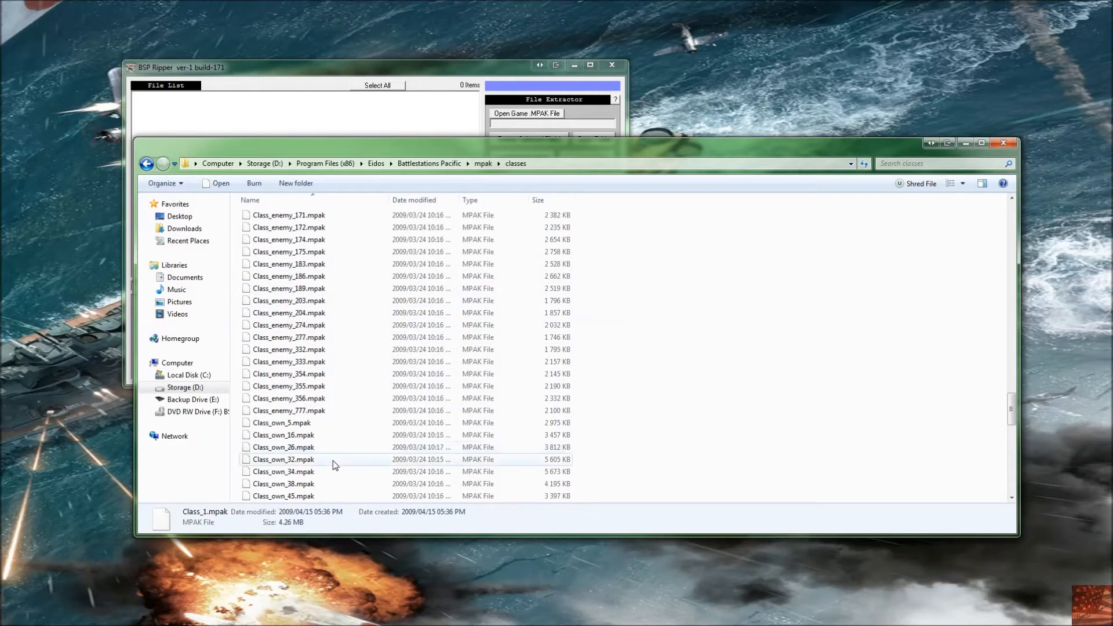
scroll(354, 407, up, 15)
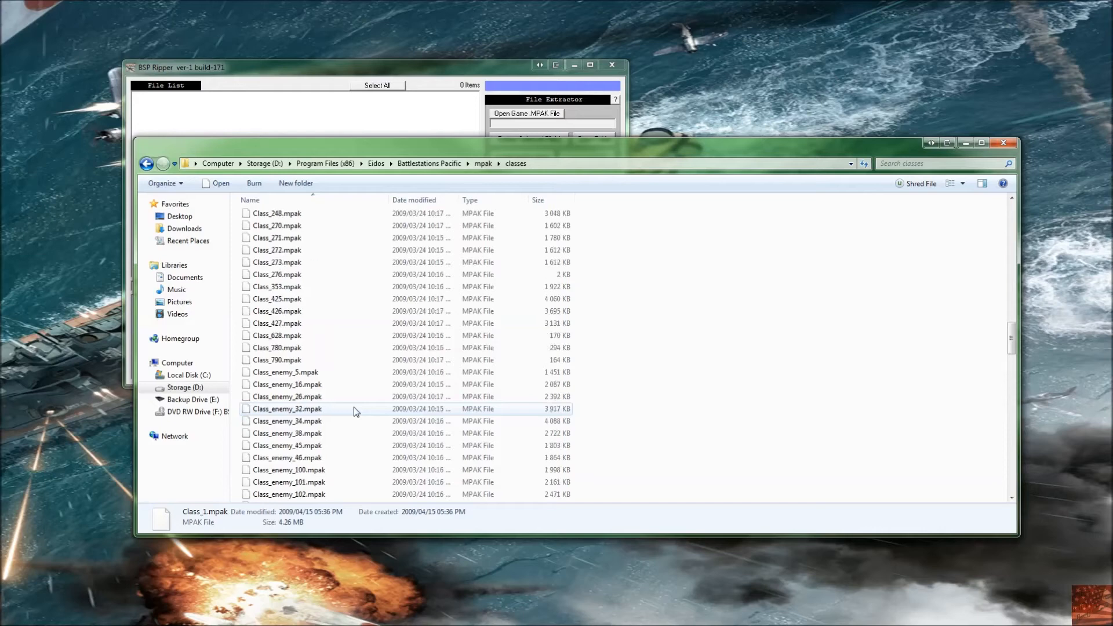
Step: Scroll through the classes folder's .mpak files, select Class_273.mpak, and go back to the mpak folder
scroll(353, 402, up, 10)
scroll(352, 399, up, 1)
click(300, 225)
scroll(299, 252, up, 12)
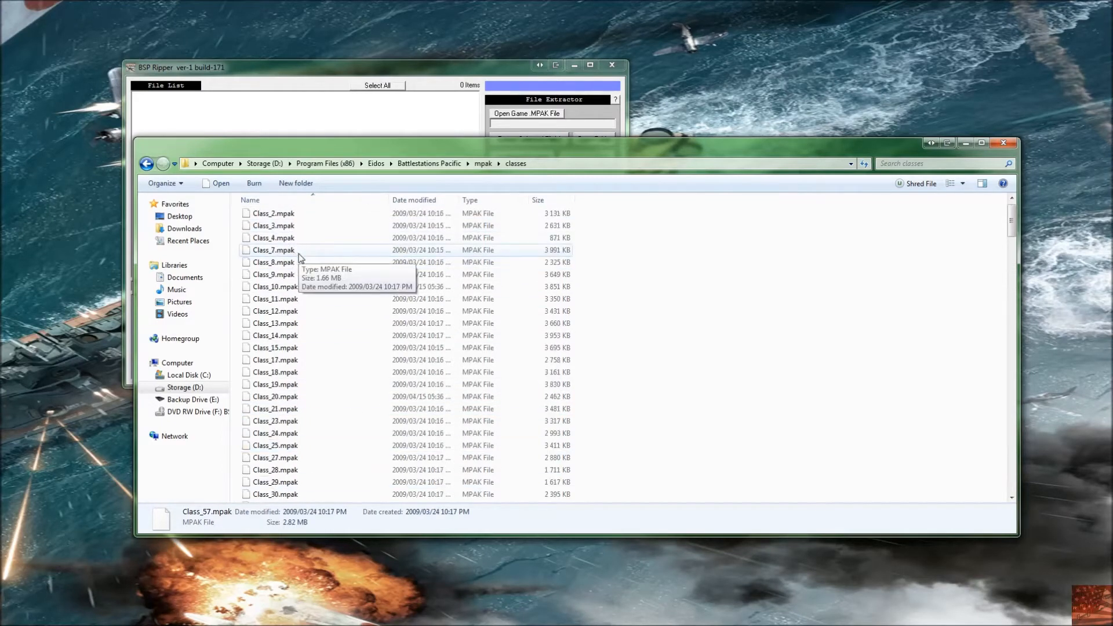
scroll(313, 302, down, 15)
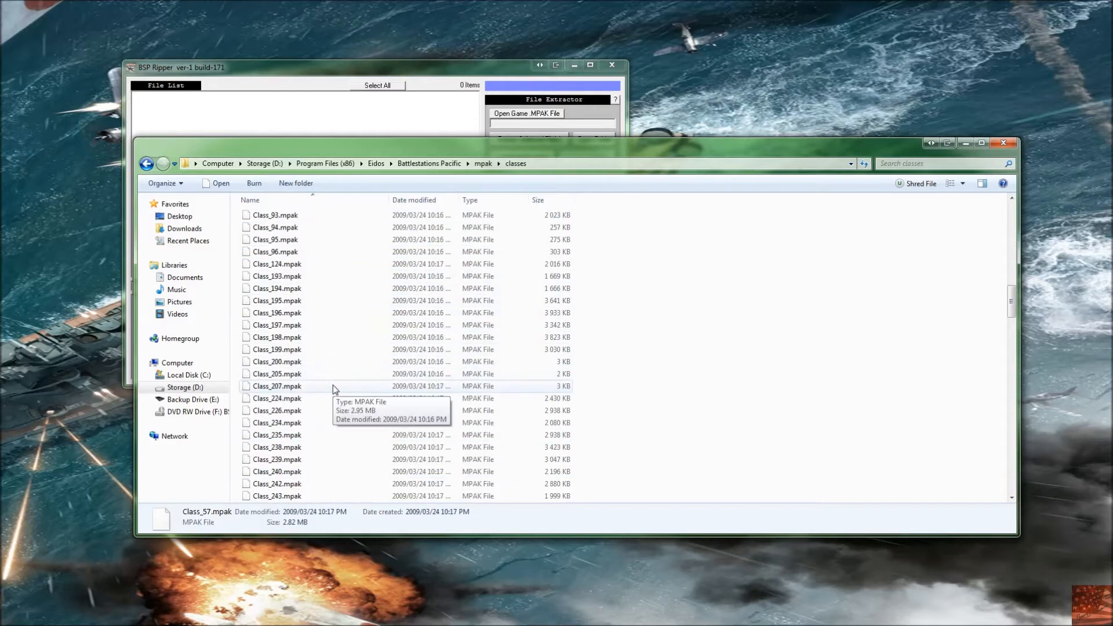
scroll(329, 388, down, 6)
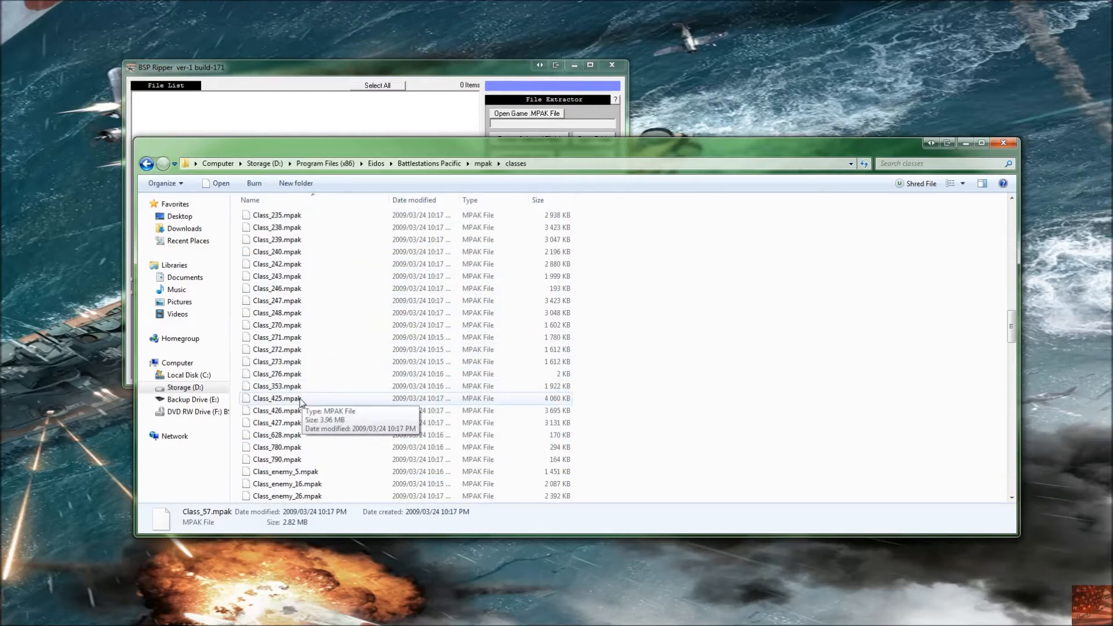
click(292, 365)
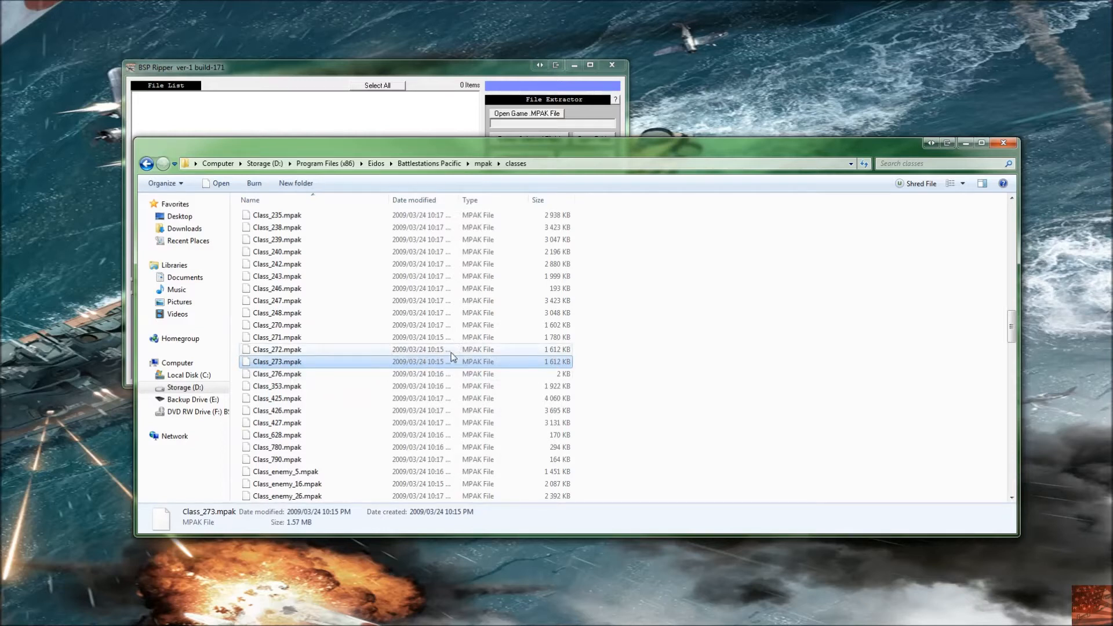
key(BackSpace)
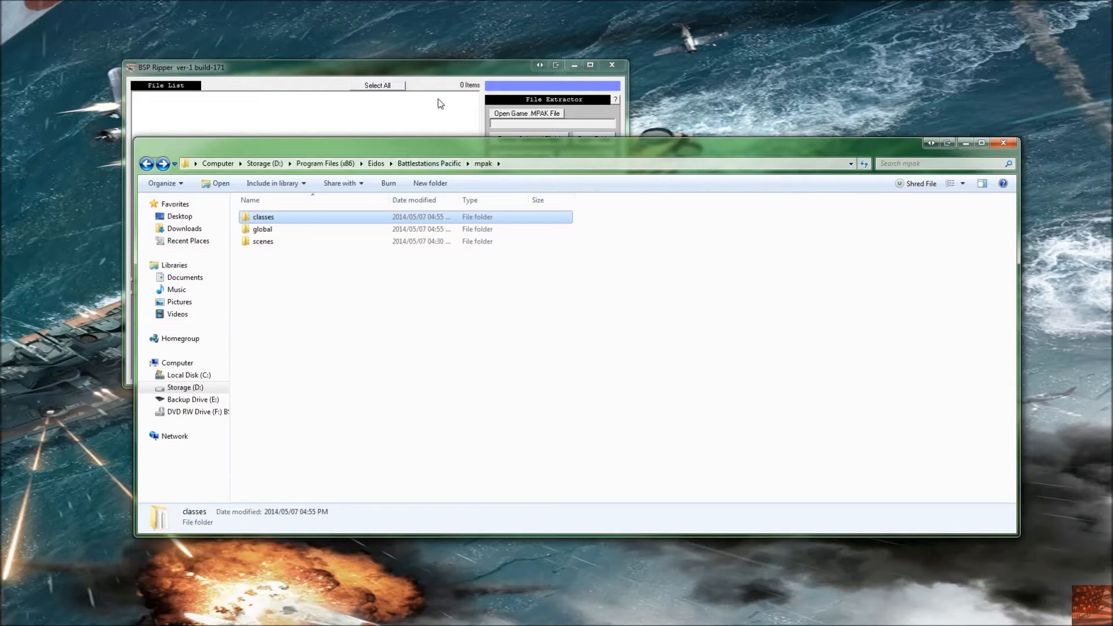
Step: In BSP Ripper, open Game_Global.mpak from the Battlestations Pacific mpak global folder
click(446, 81)
click(516, 115)
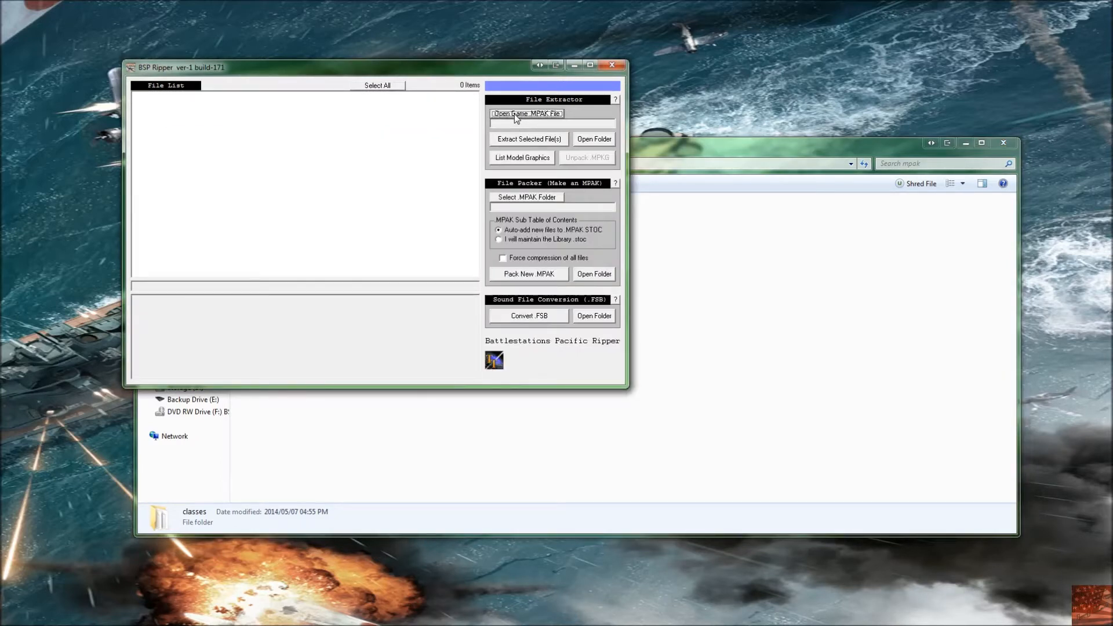
click(174, 309)
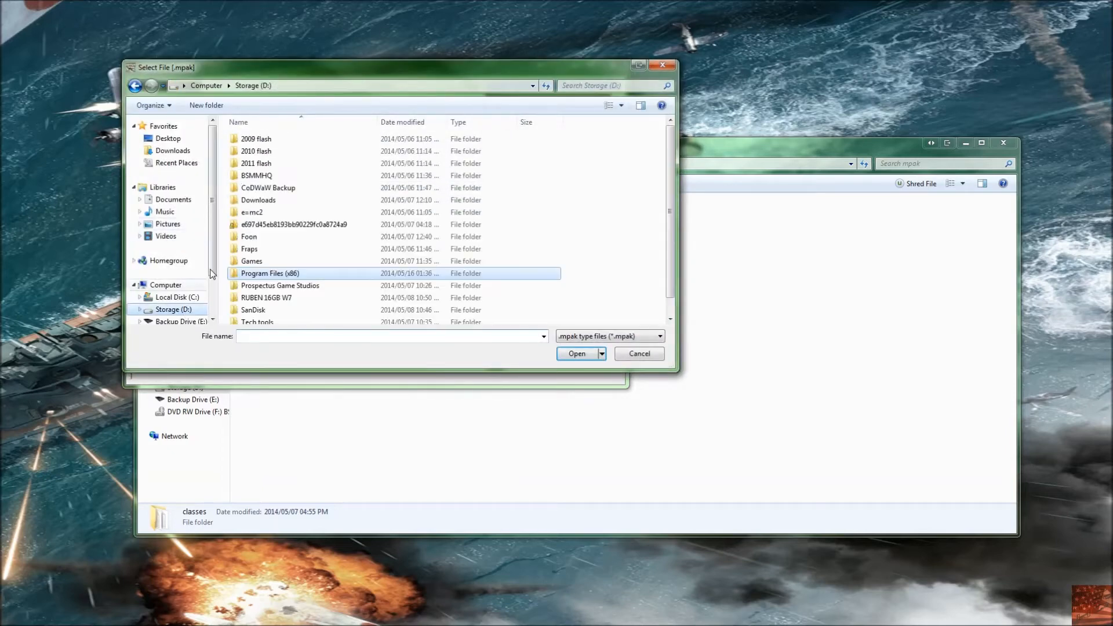
double_click(281, 277)
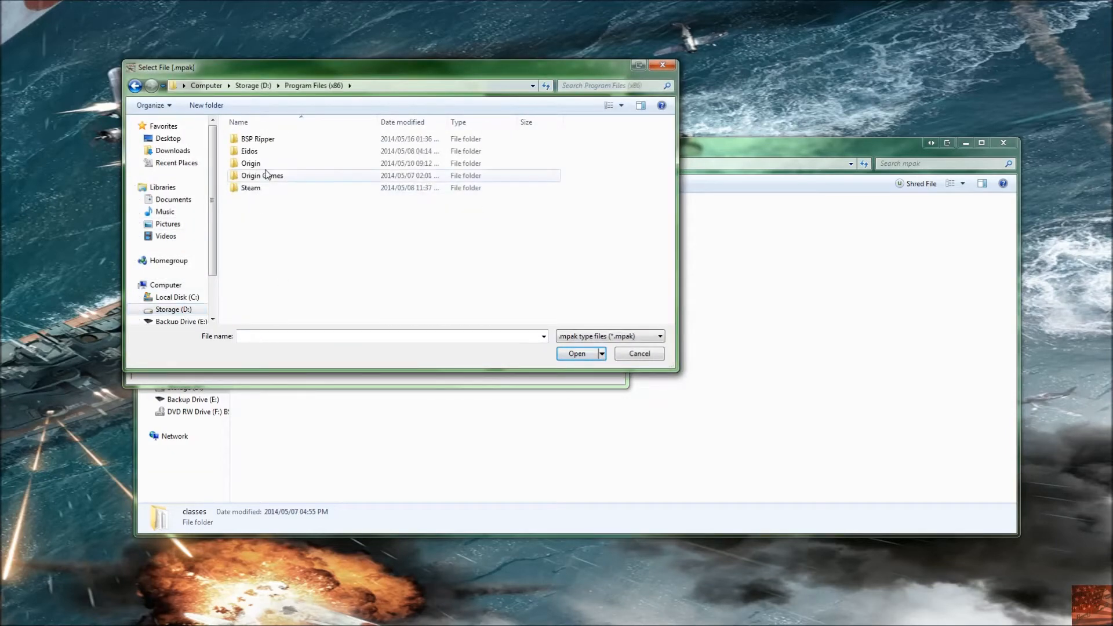
double_click(267, 152)
double_click(266, 142)
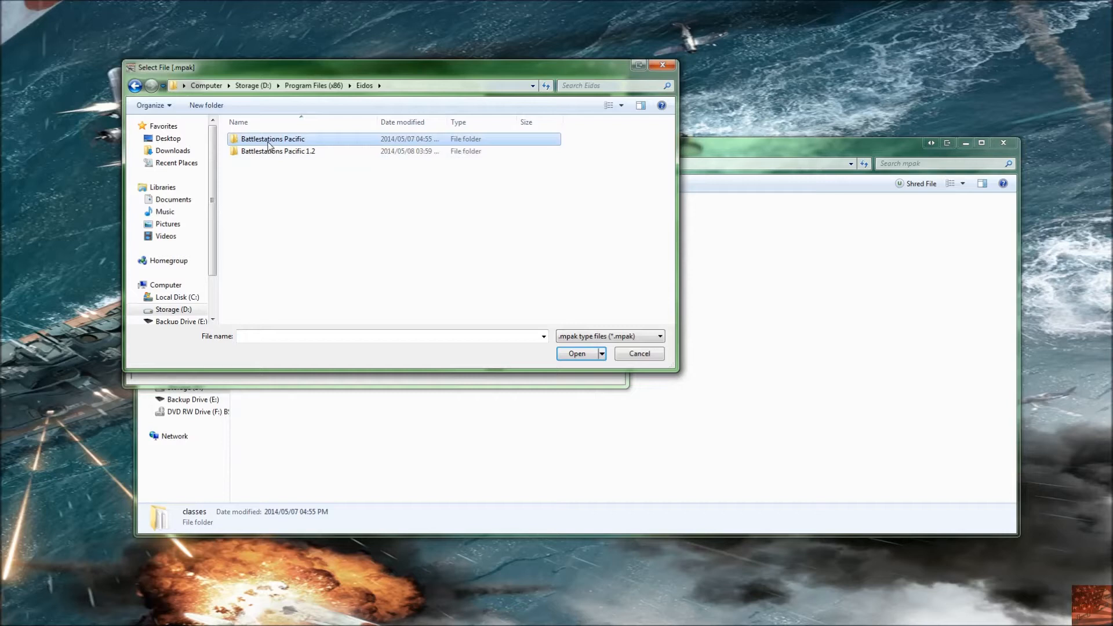
key(BackSpace)
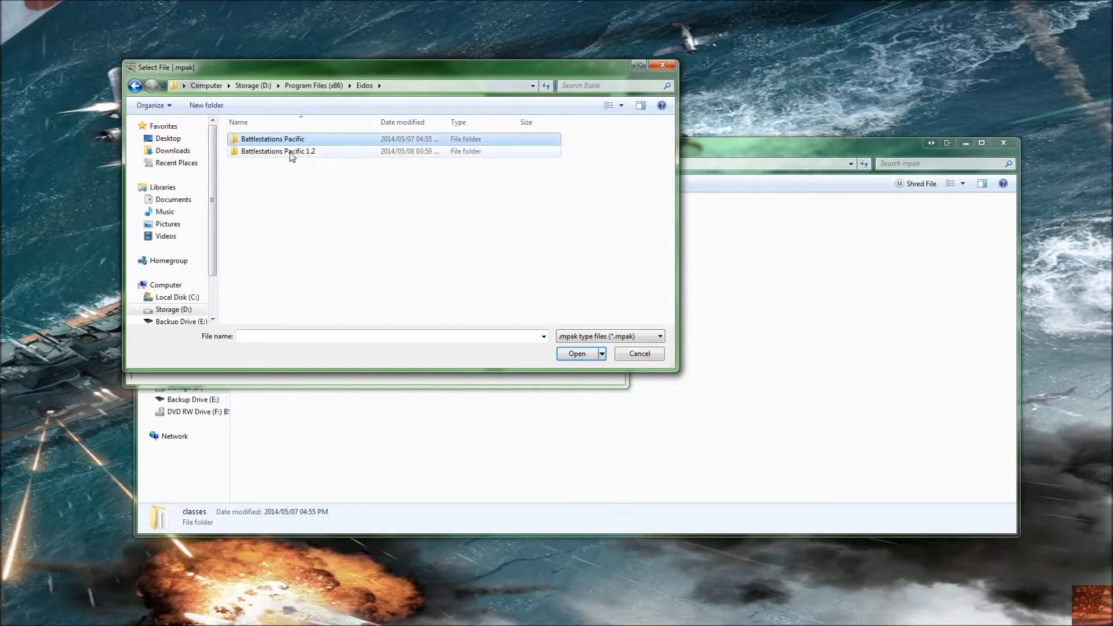
click(291, 152)
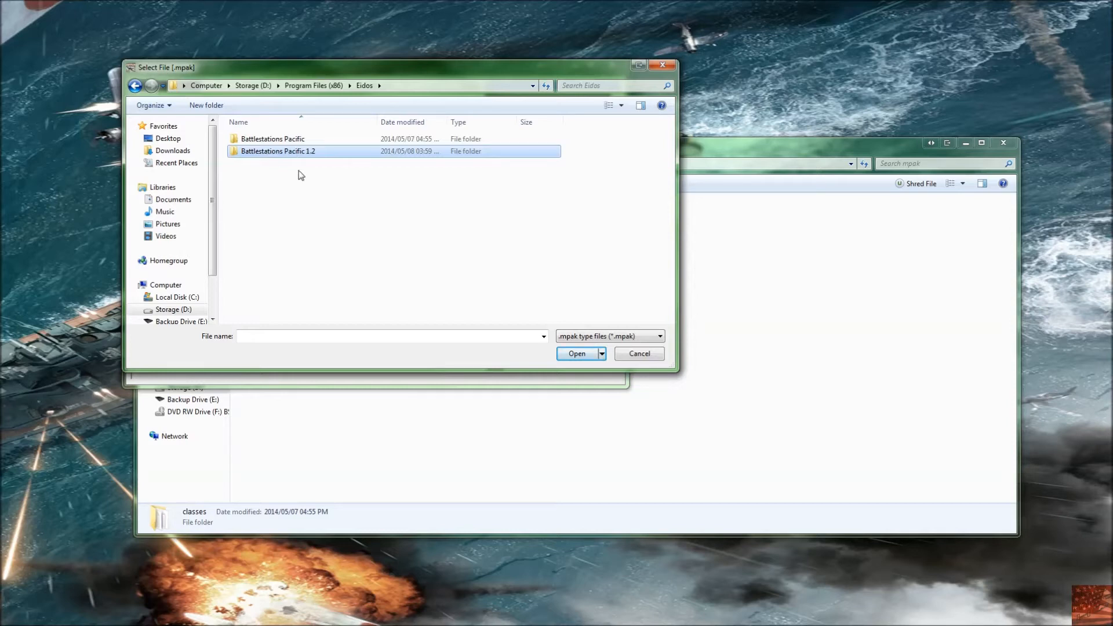
click(304, 139)
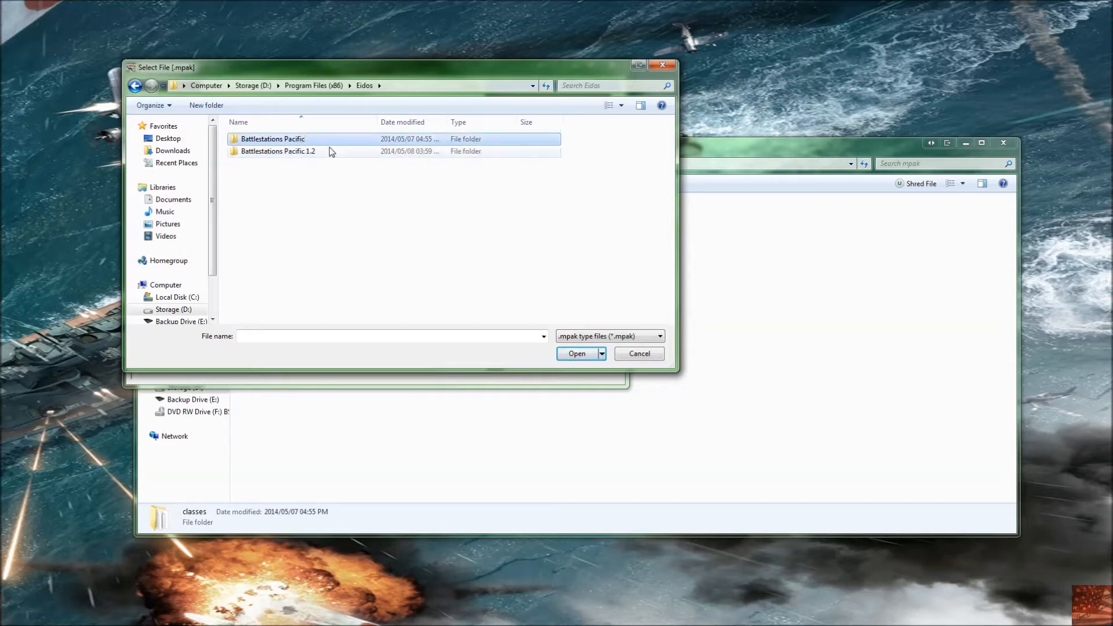
key(Return)
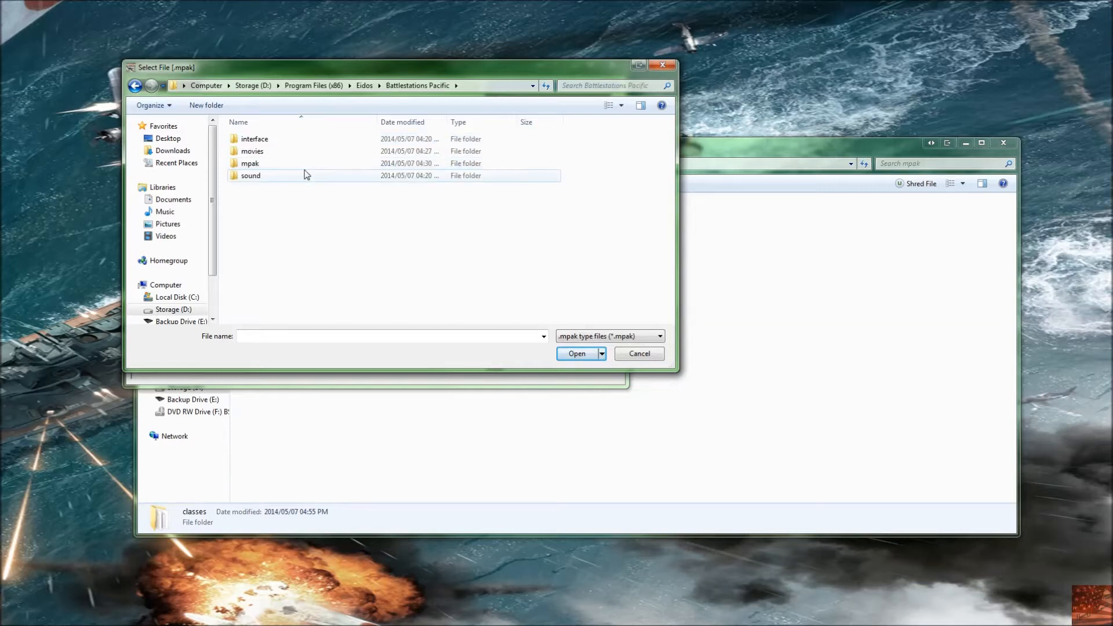
double_click(283, 164)
double_click(271, 152)
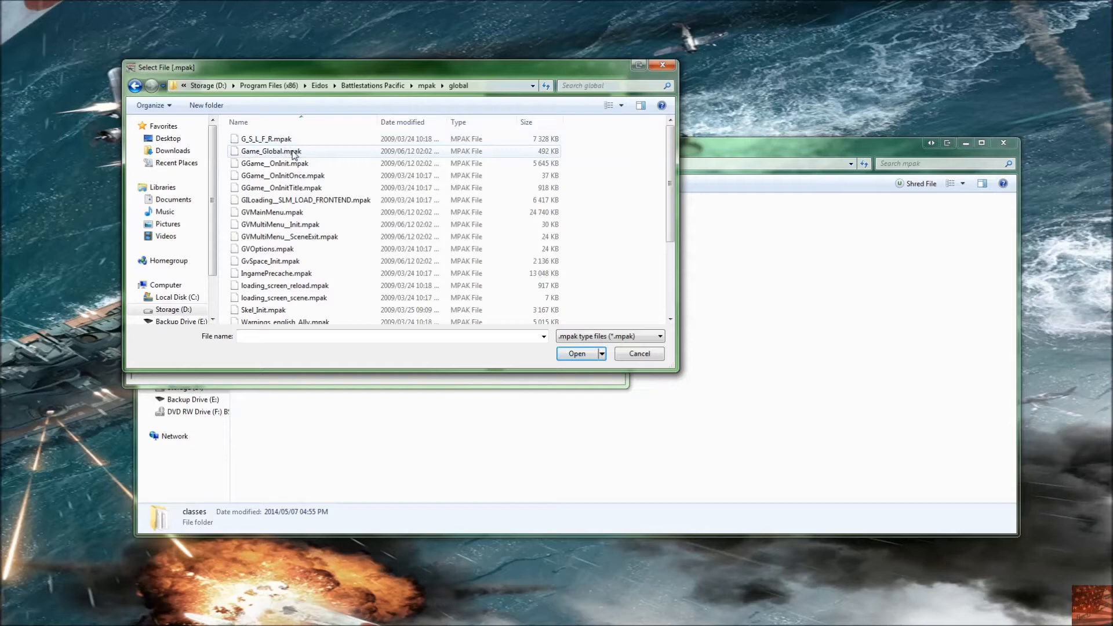
double_click(271, 154)
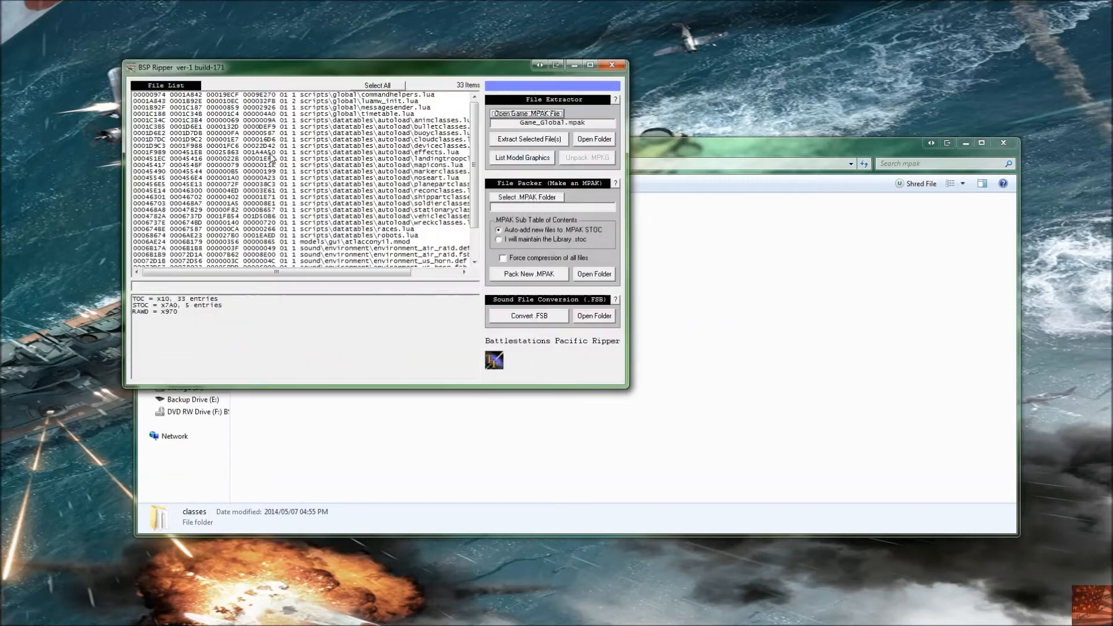
Step: Select all listed files, extract them from Game_Global.mpak, and open the extraction folder
click(377, 86)
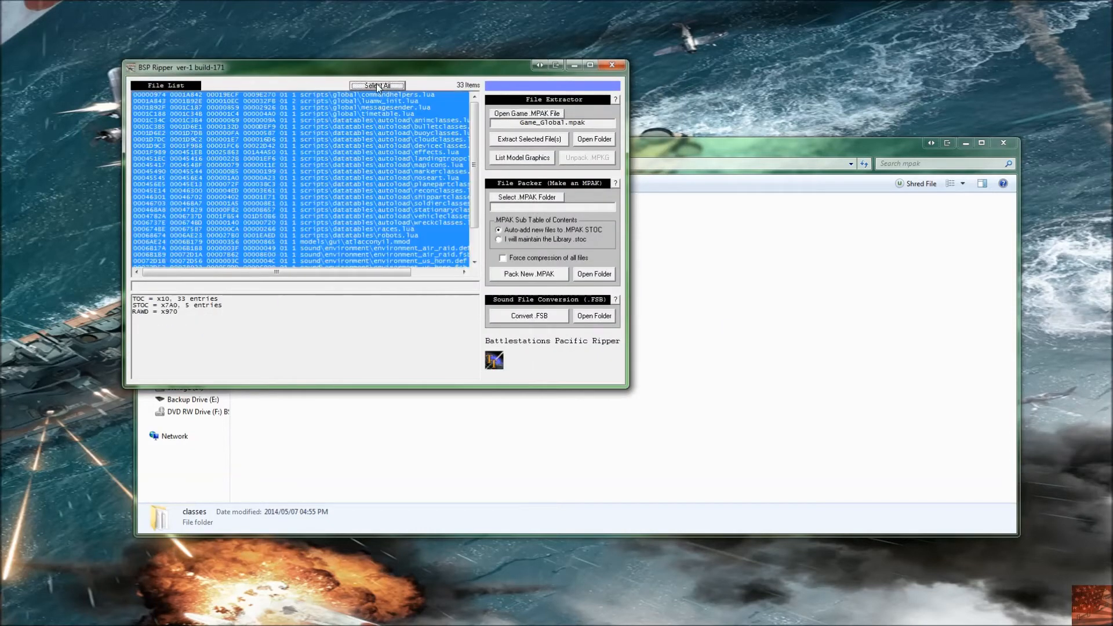
click(526, 140)
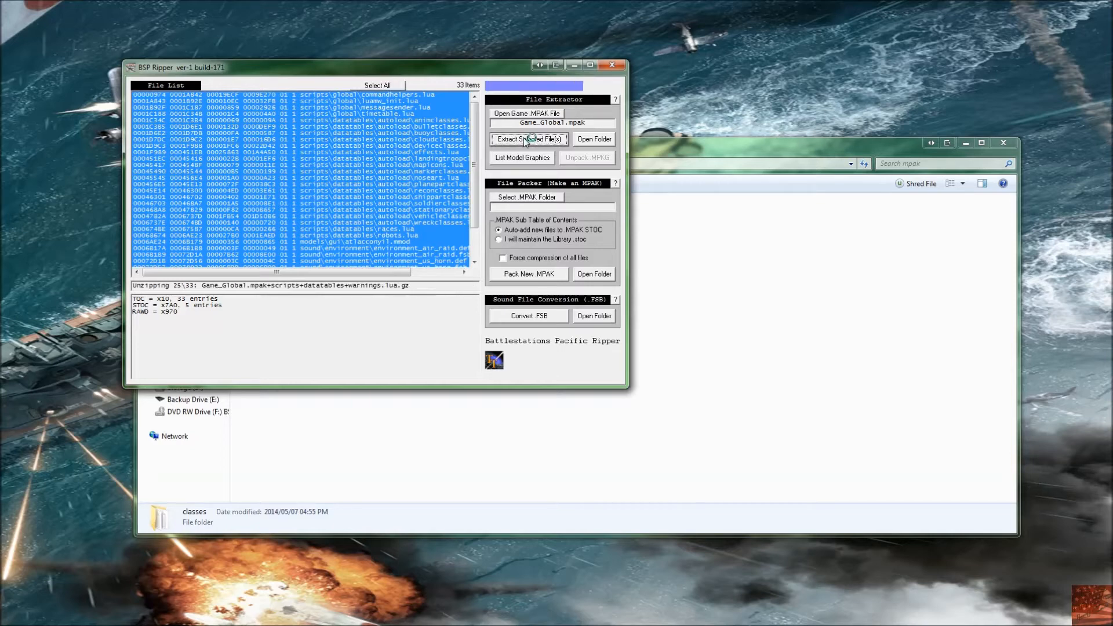
click(591, 140)
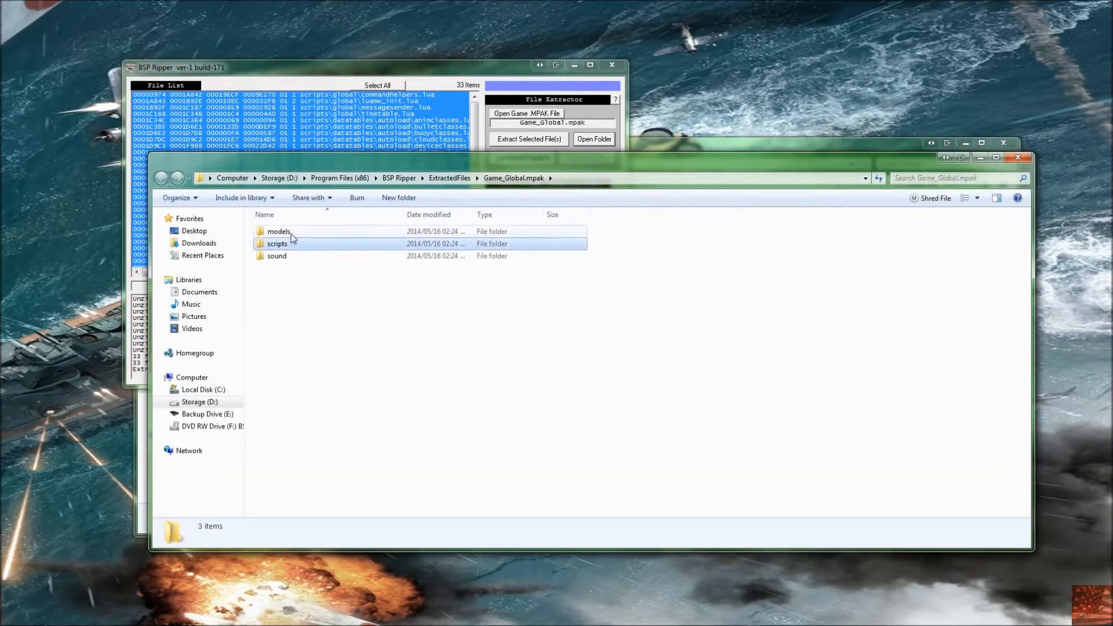
Step: Browse the extracted models and sound subfolders, then return to the Game_Global.mpak folder
double_click(291, 233)
double_click(291, 233)
click(294, 235)
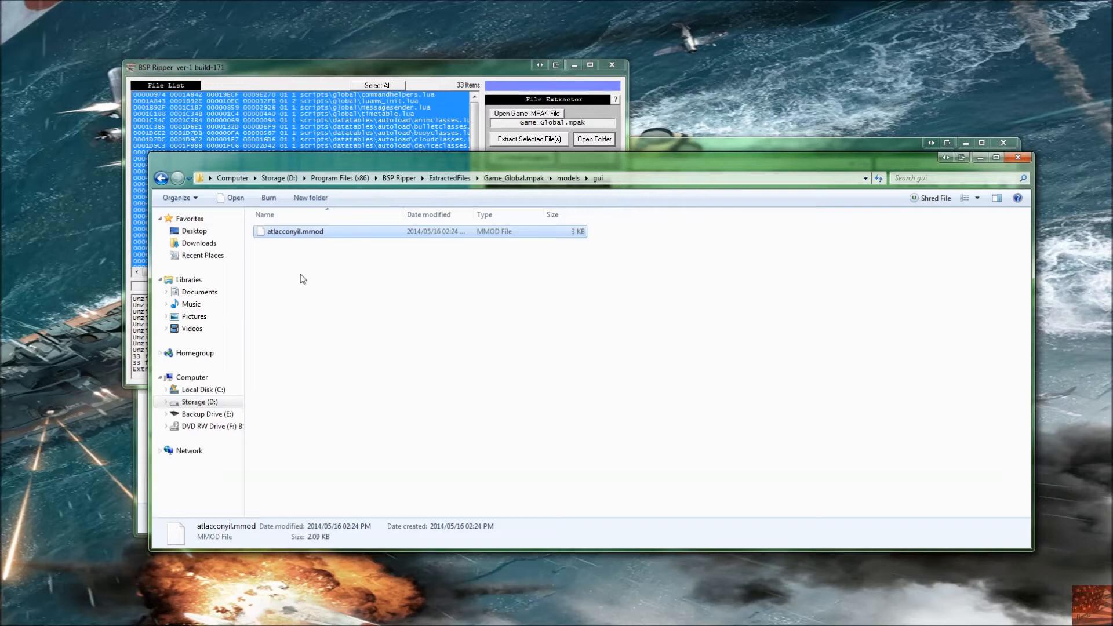
key(BackSpace)
key(BackSpace)
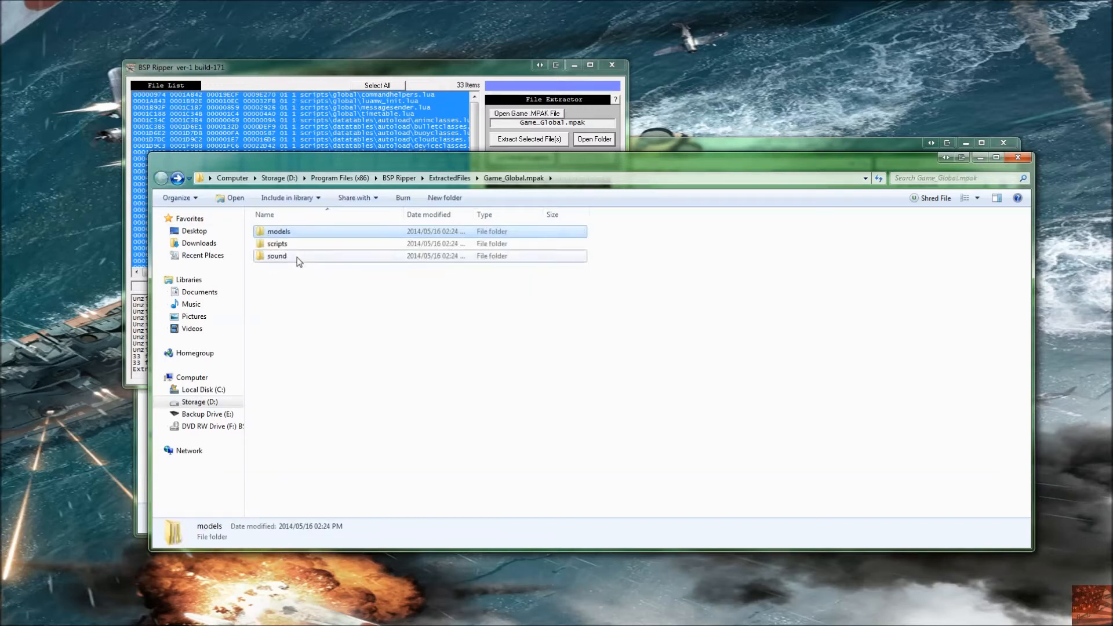
double_click(301, 255)
double_click(296, 233)
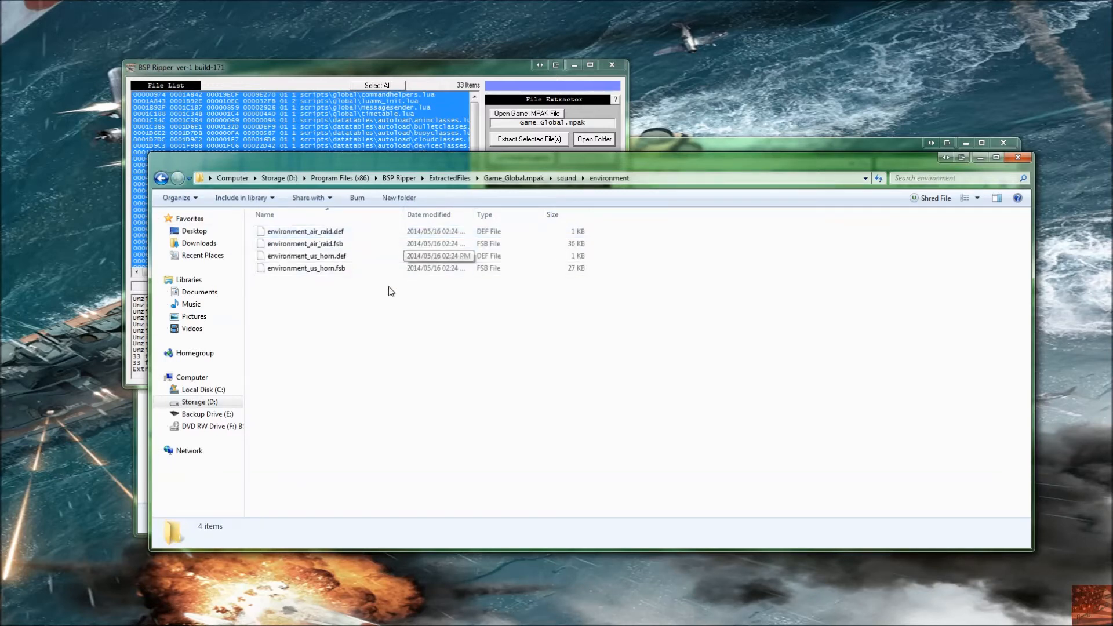
key(BackSpace)
key(BackSpace)
Step: Browse the extracted scripts folder, opening global, then datatables and its autoload subfolder
double_click(305, 243)
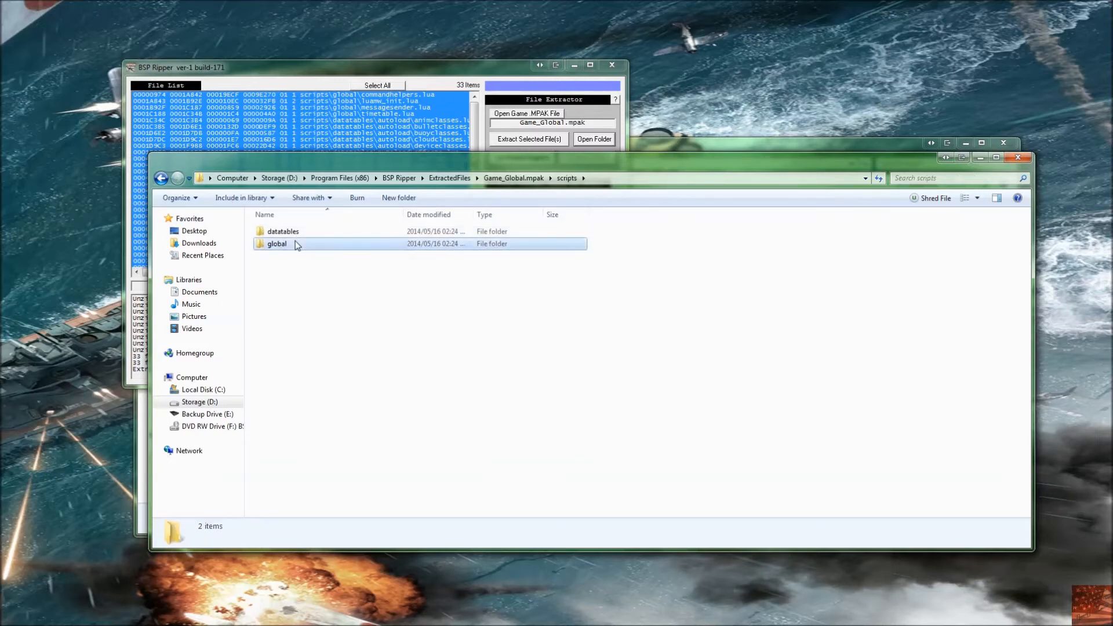
double_click(297, 244)
key(BackSpace)
double_click(305, 232)
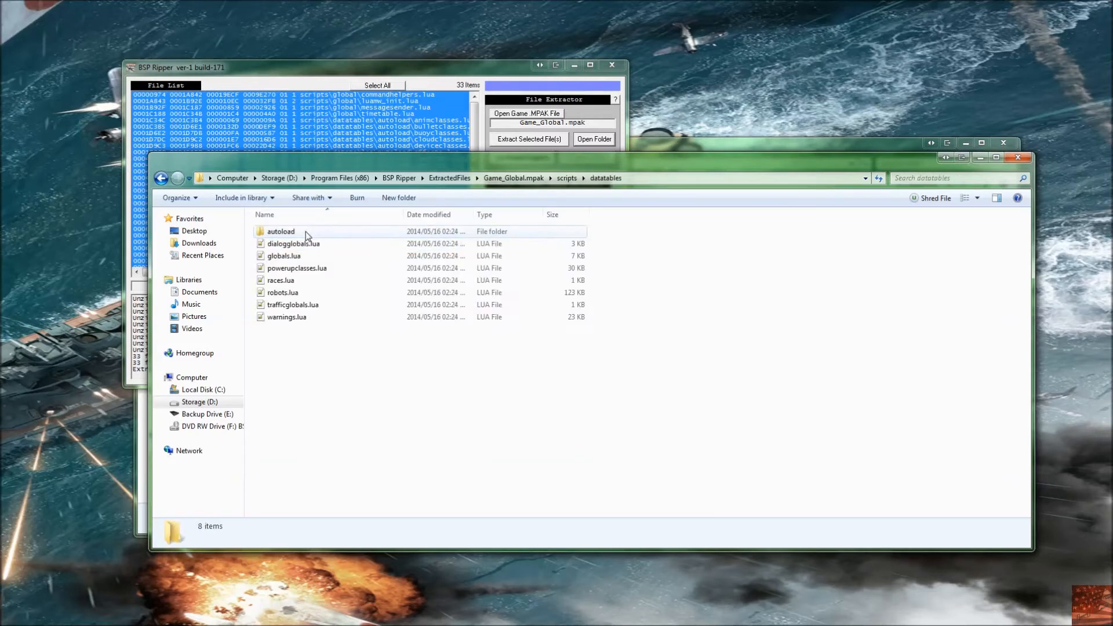
double_click(305, 232)
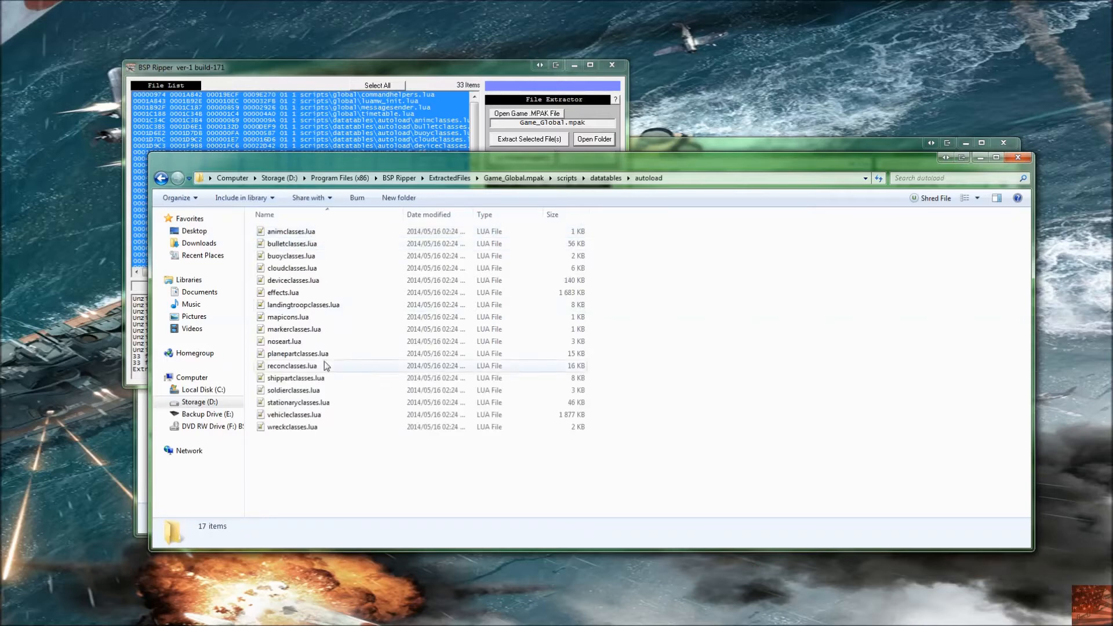
Step: Select bulletclasses.lua, deviceclasses.lua and vehicleclasses.lua in the autoload folder in turn
click(325, 243)
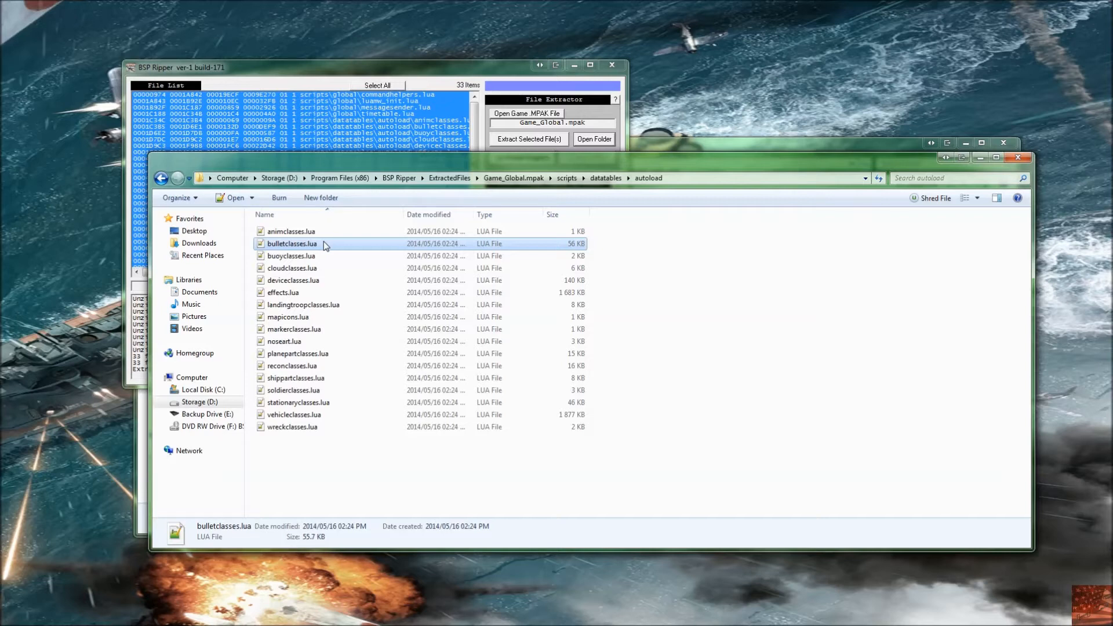
click(314, 281)
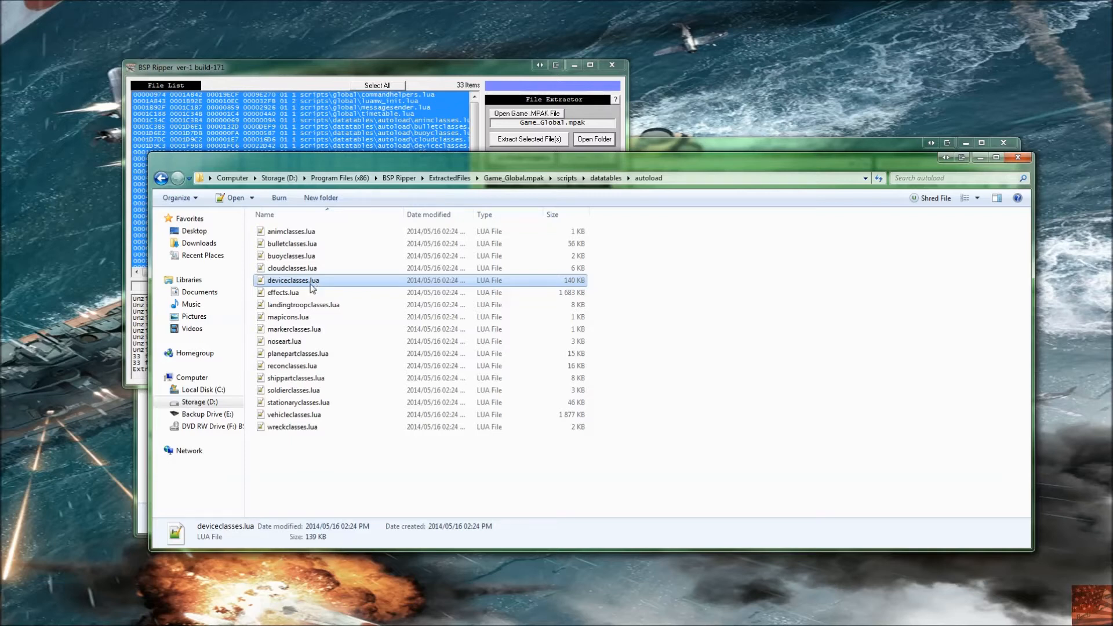
click(310, 415)
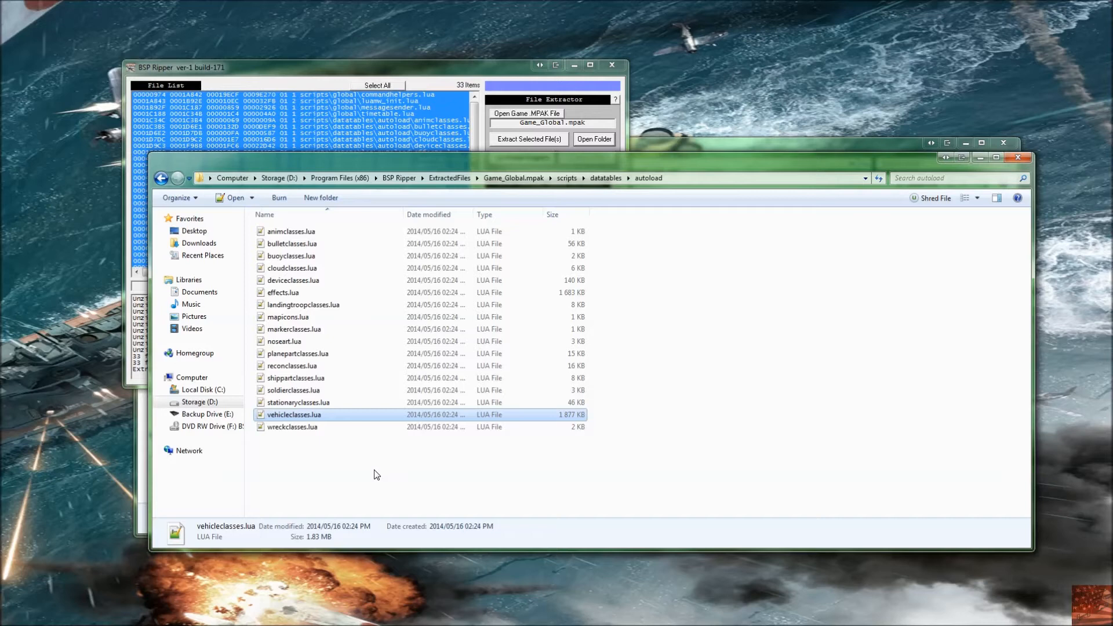
click(361, 473)
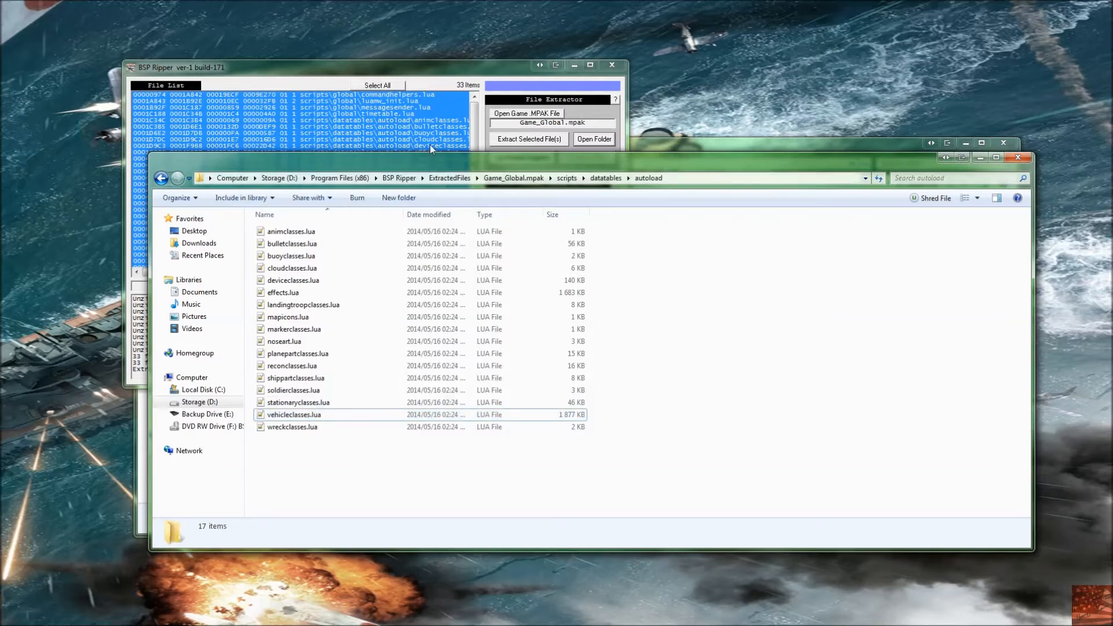
Step: Start opening another MPAK in BSP Ripper, selecting GVMainMenu.mpak and GGame_OnInit.mpak without opening either
click(604, 179)
click(493, 87)
click(527, 113)
click(295, 215)
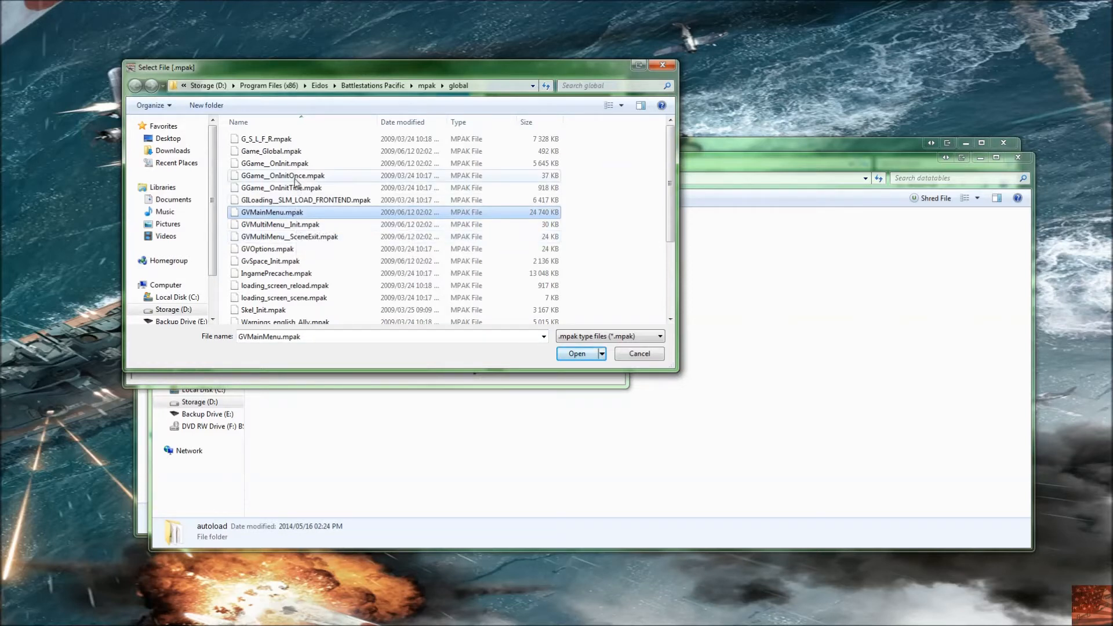
click(310, 164)
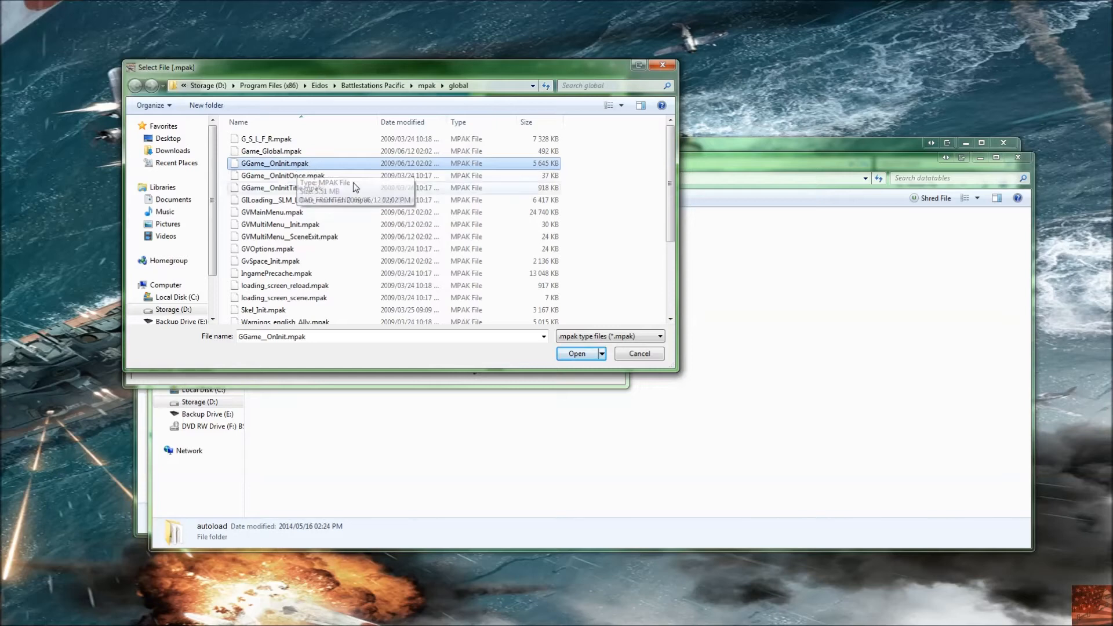
click(738, 165)
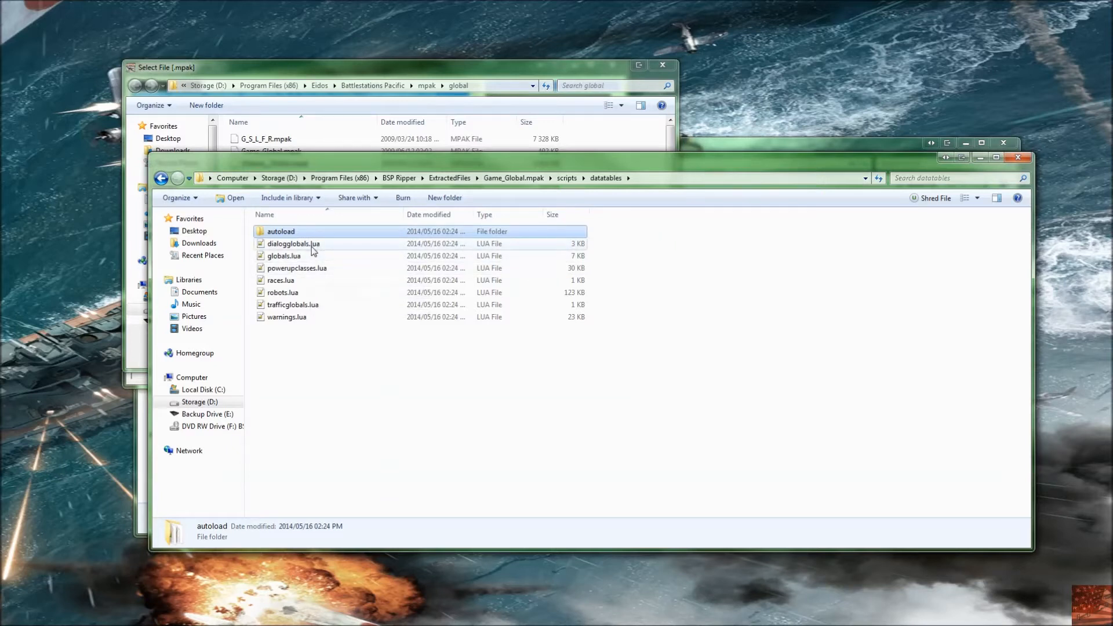
Step: Open vehicleclasses.lua from the autoload folder in Notepad++ and fold its code to show the top-level vehicle entries
double_click(290, 232)
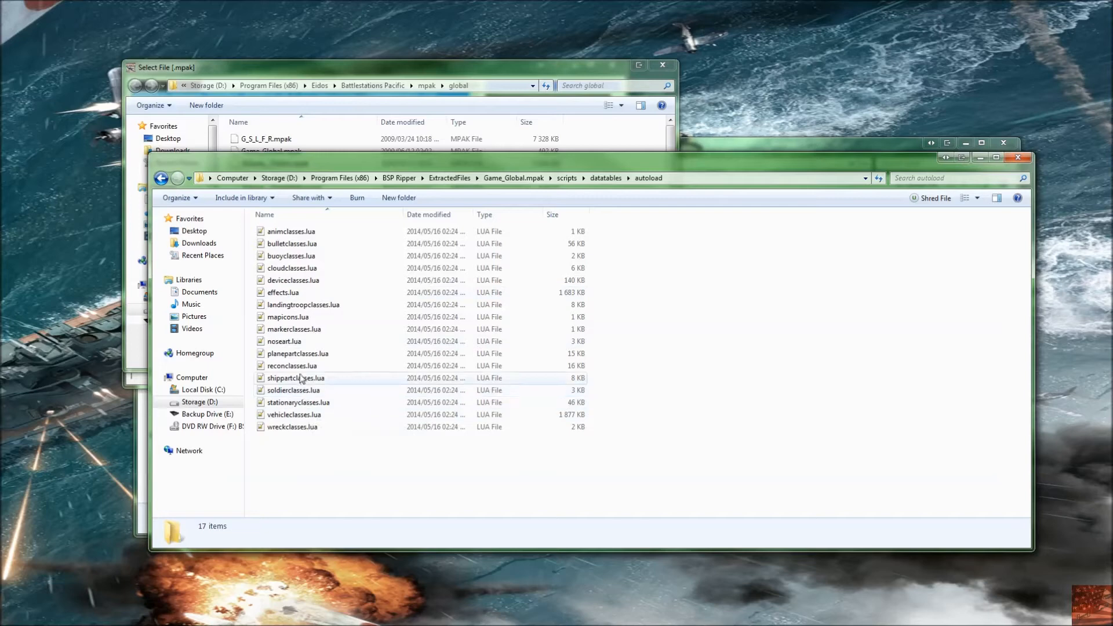
click(303, 415)
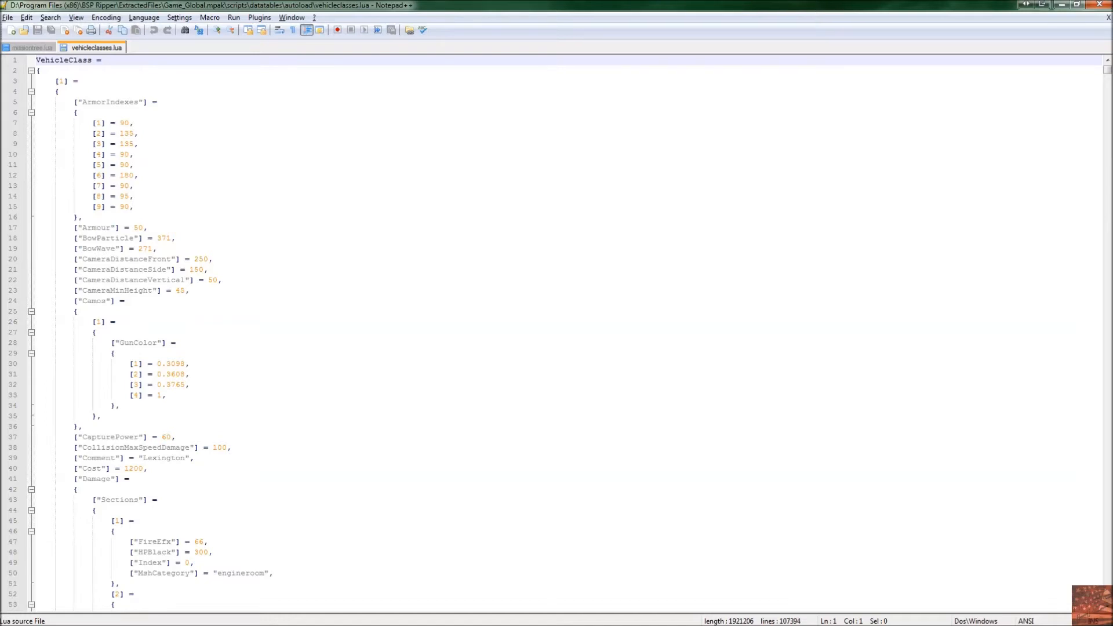
key(alt+0)
click(36, 81)
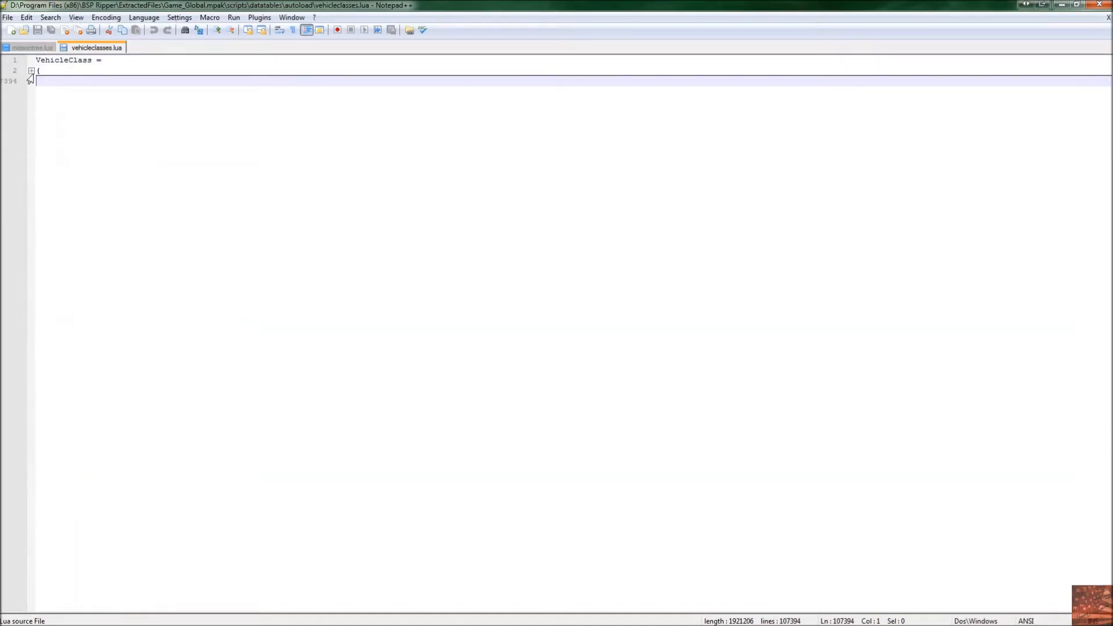
click(32, 71)
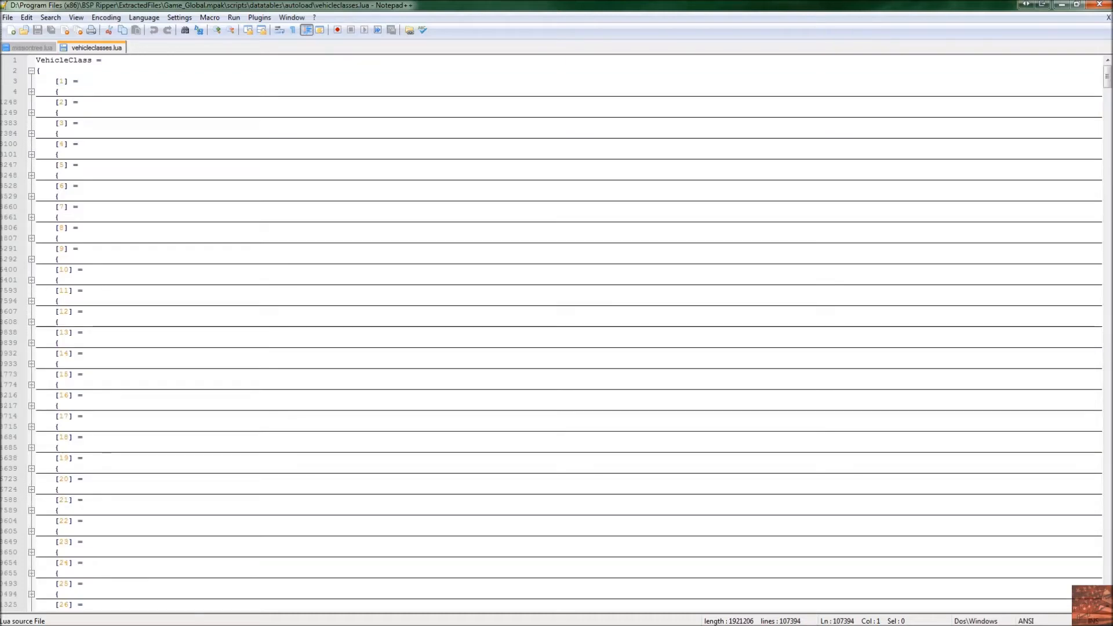
Step: Expand the first vehicle entry in vehicleclasses.lua to inspect its properties, then fold it again
click(76, 81)
click(31, 91)
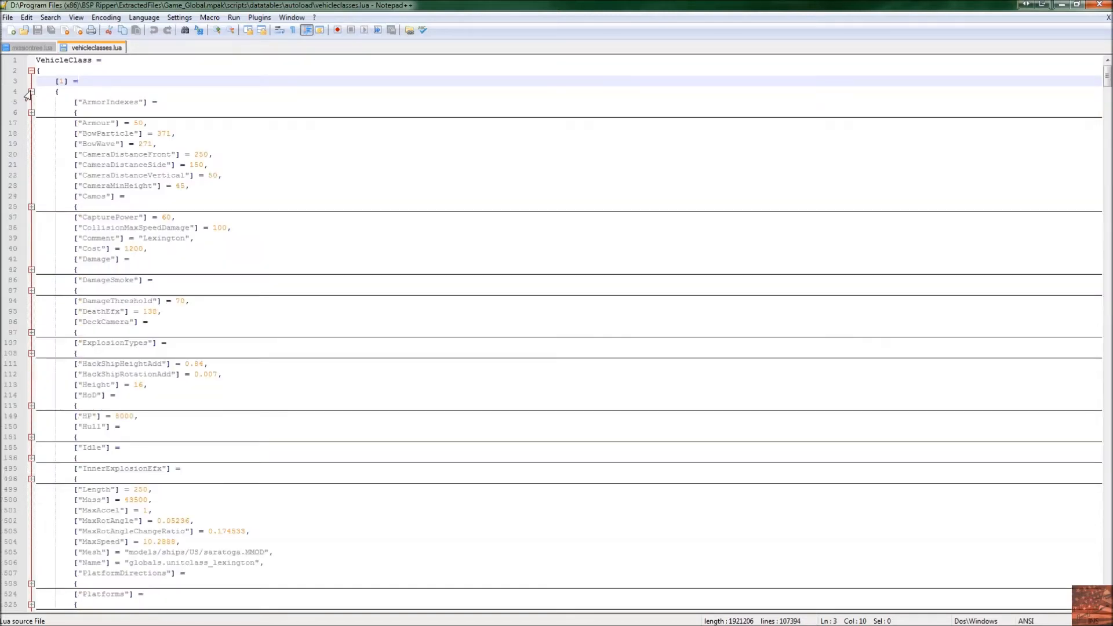
scroll(557, 334, down, 9)
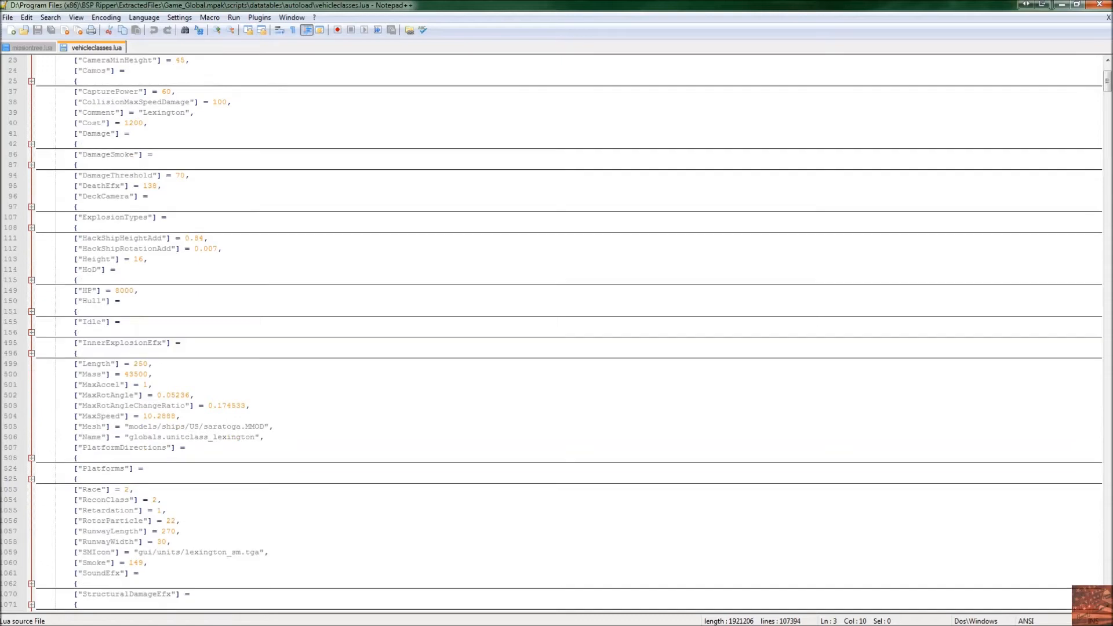
scroll(557, 334, up, 9)
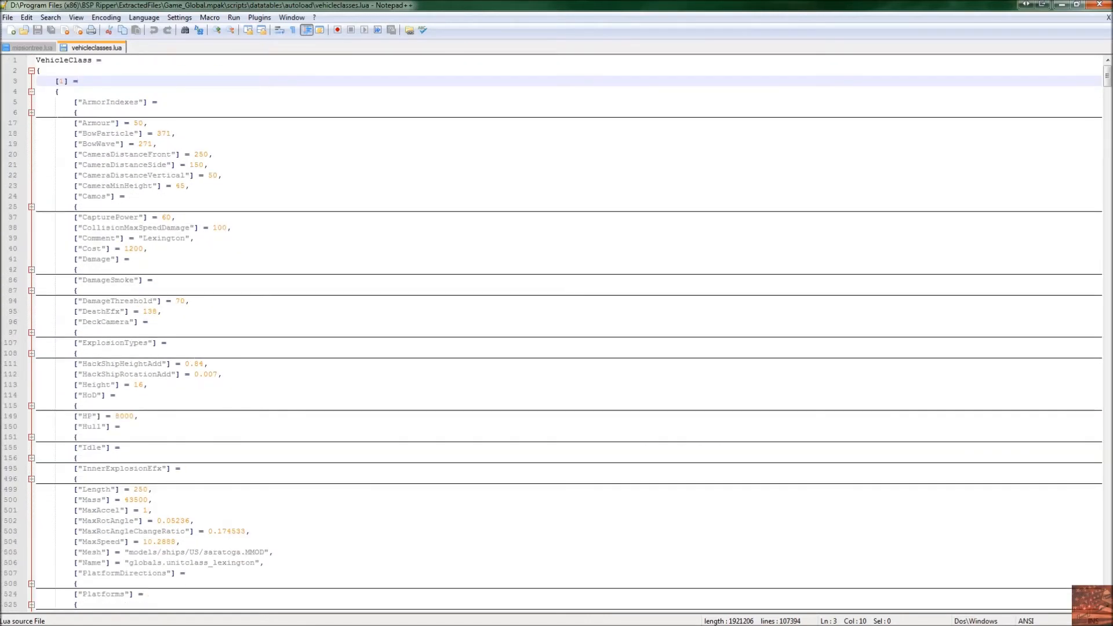
click(32, 92)
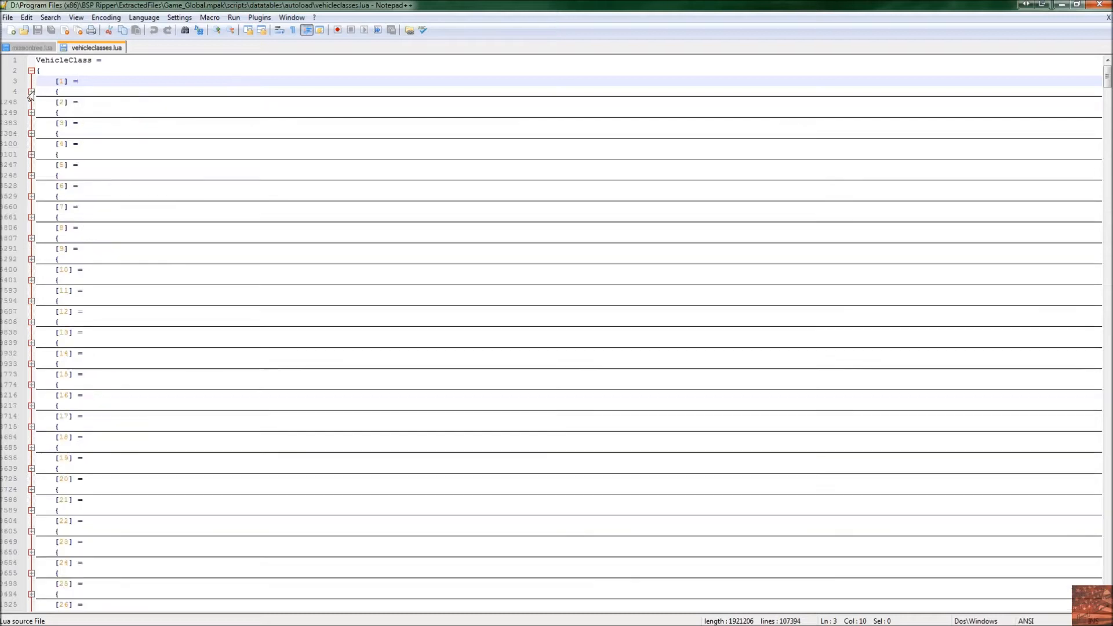
Step: Close Notepad++ and open GVMainMenu.mpak in BSP Ripper, scrolling through its file list
click(1099, 4)
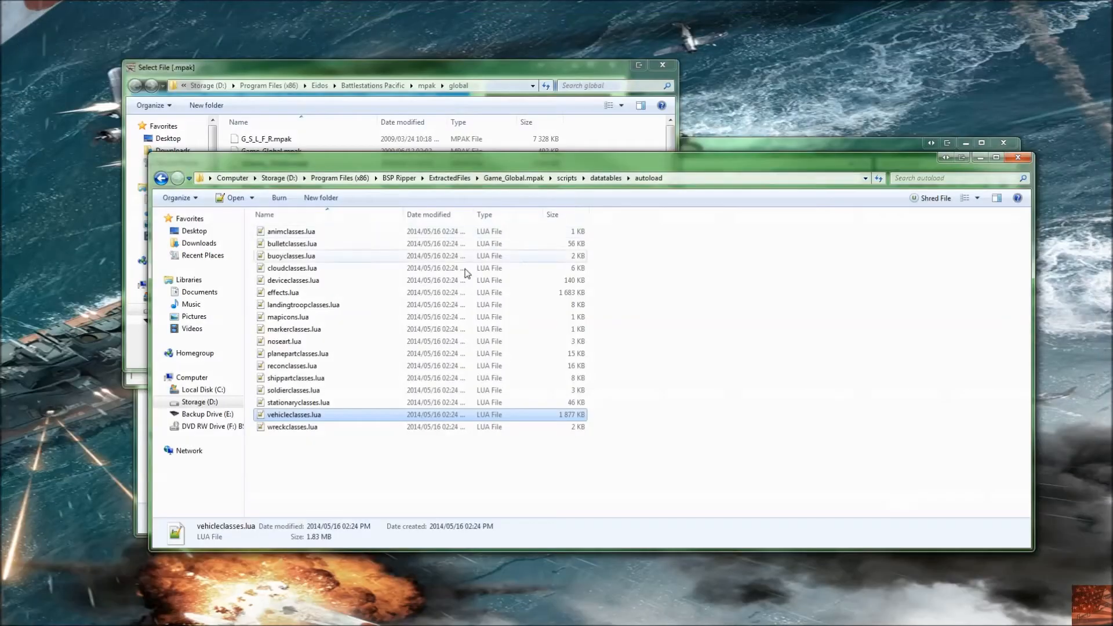
click(307, 68)
double_click(295, 213)
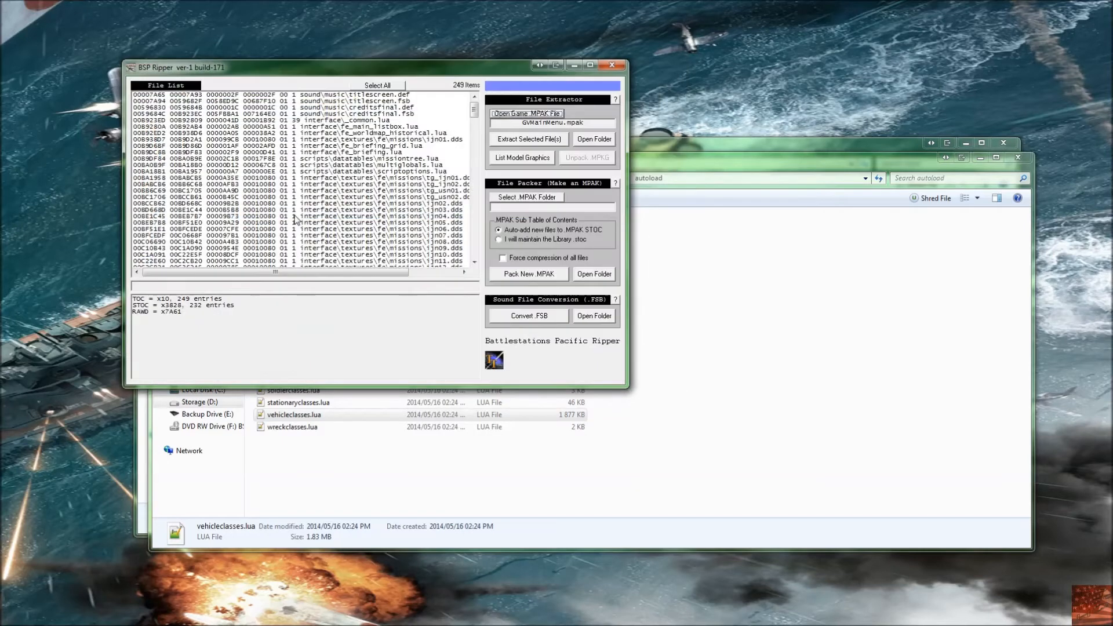
drag(353, 114, 355, 121)
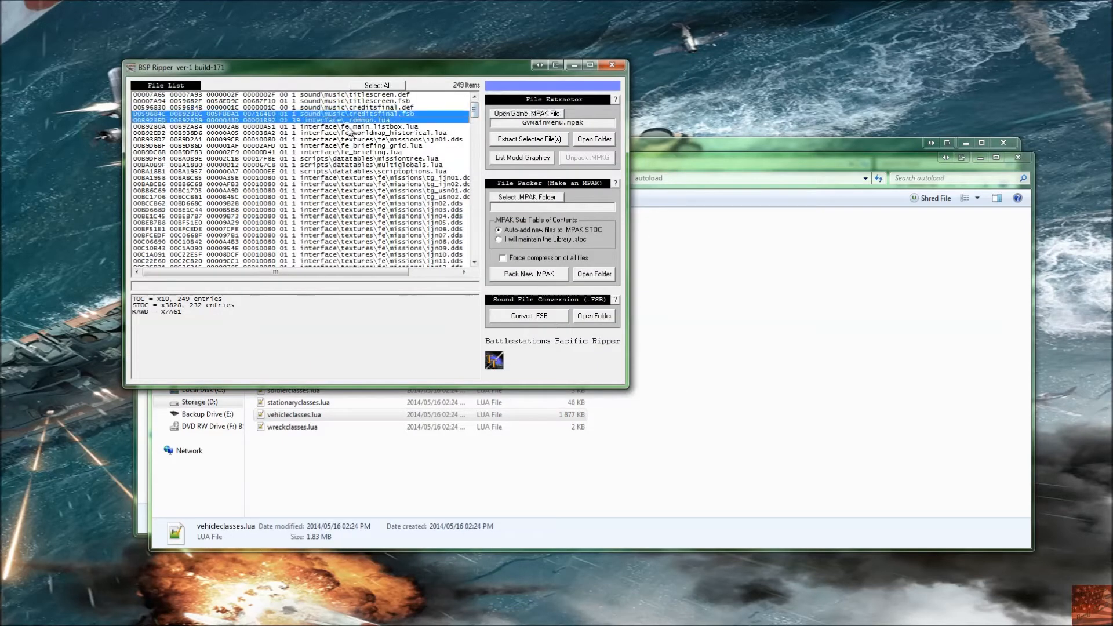
scroll(382, 195, down, 1)
scroll(389, 185, up, 1)
scroll(371, 163, down, 10)
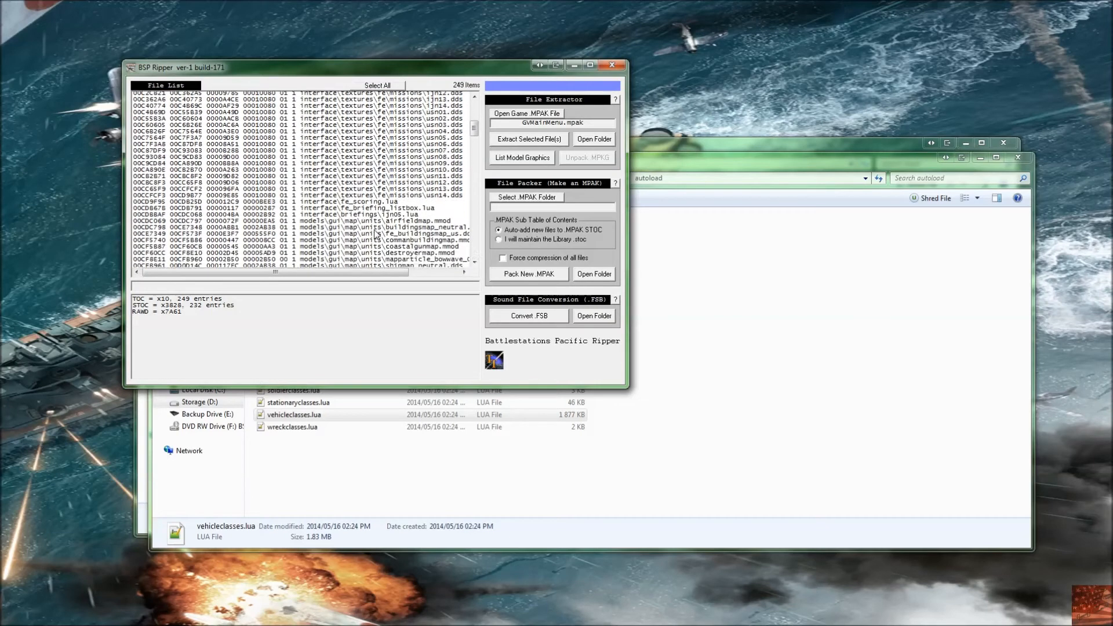
scroll(372, 224, down, 11)
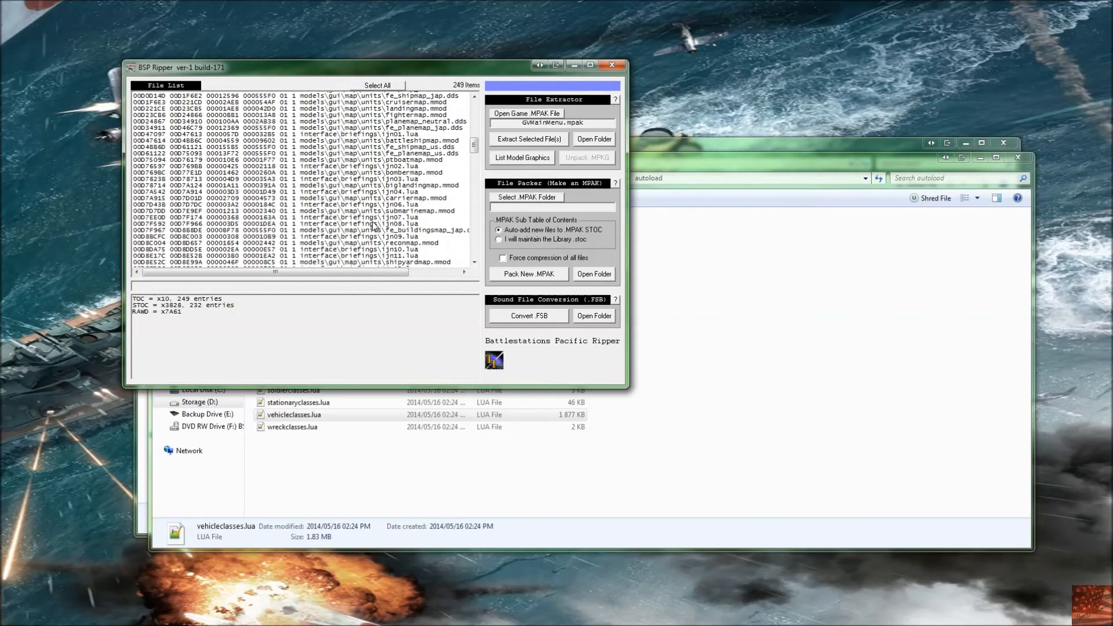
scroll(374, 226, down, 6)
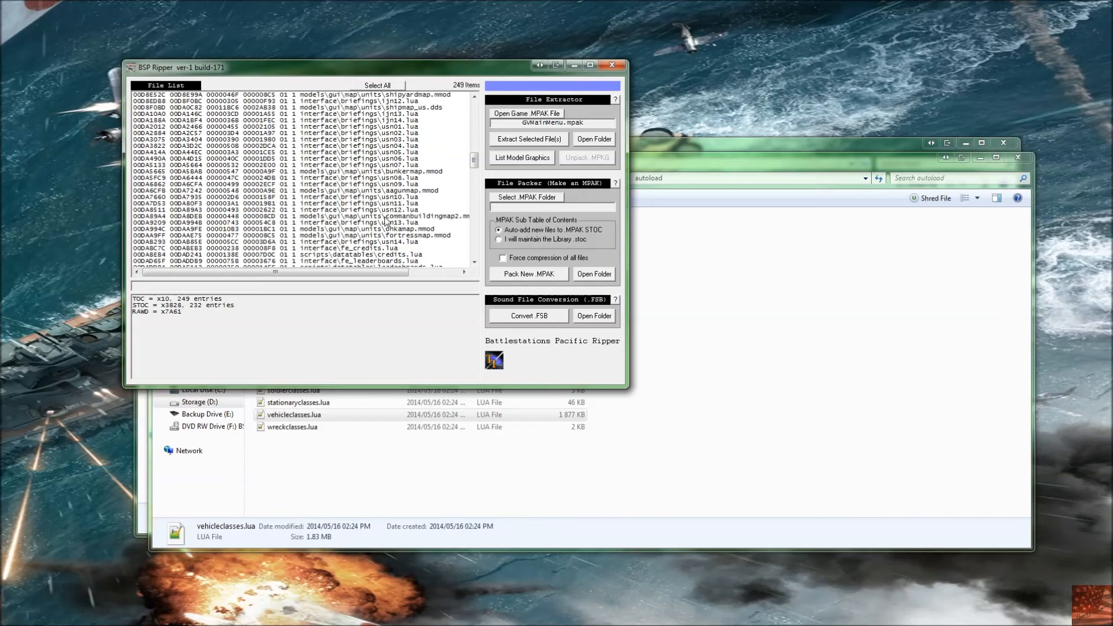
drag(474, 168, 473, 252)
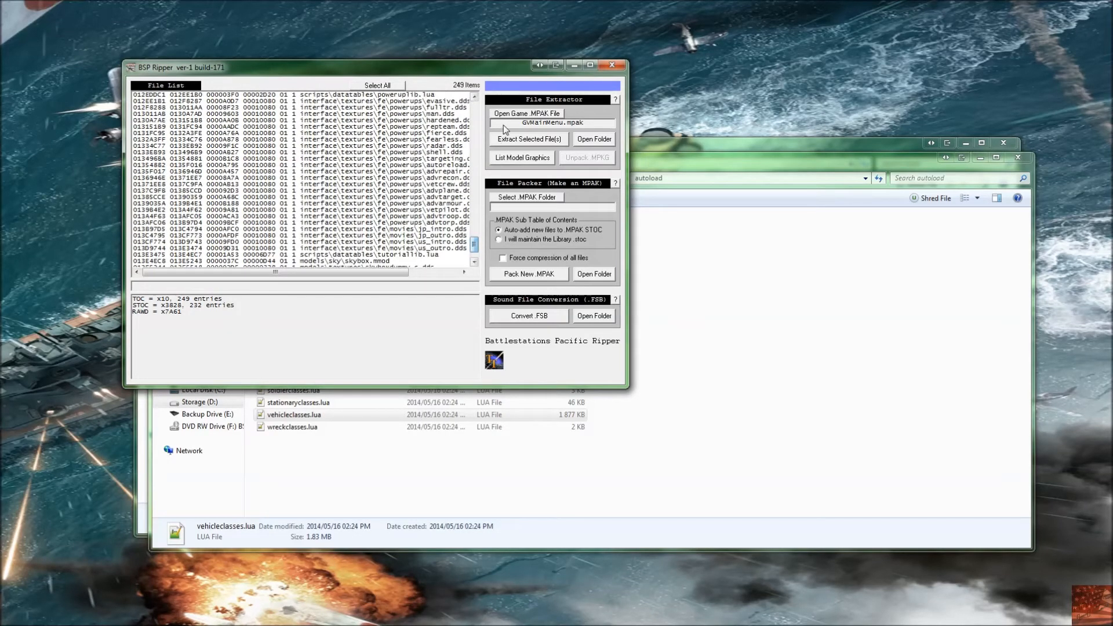
Step: Open GGame__OnInit.mpak in BSP Ripper, select all its files and extract them
click(527, 113)
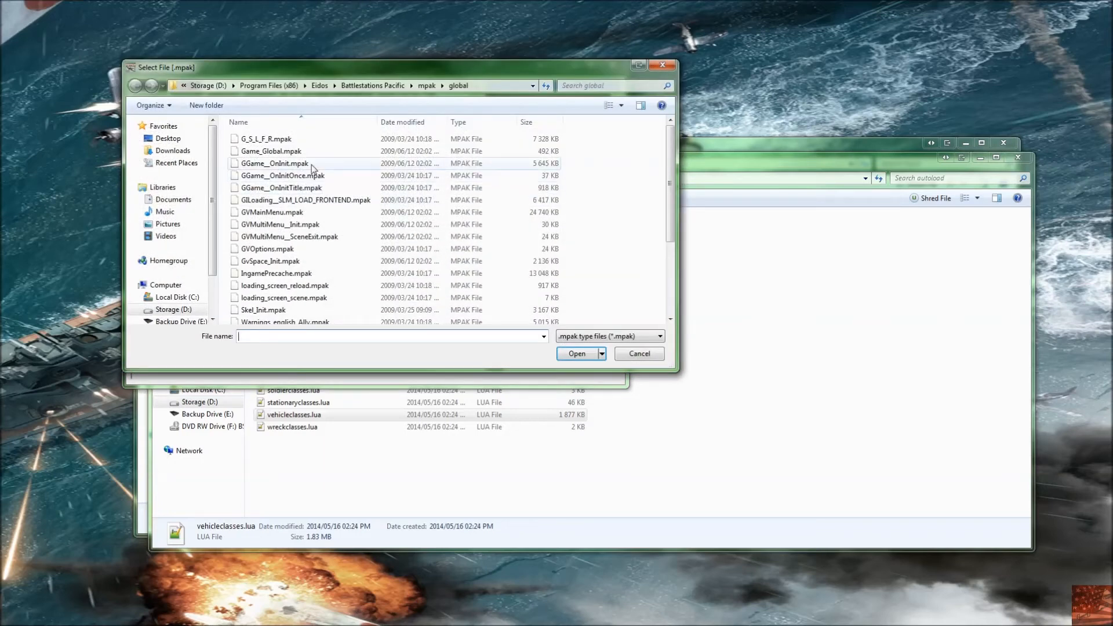
double_click(312, 164)
click(378, 85)
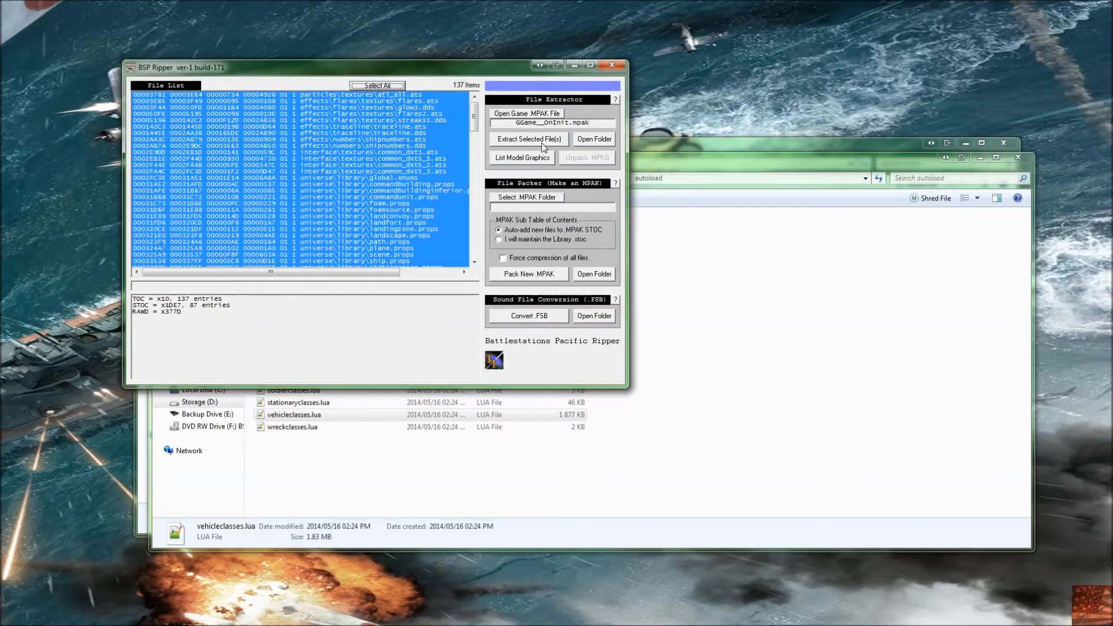
click(528, 139)
Step: Browse the extracted GGame__OnInit.mpak folders, including interface, models textures and the universe library
click(715, 330)
click(451, 179)
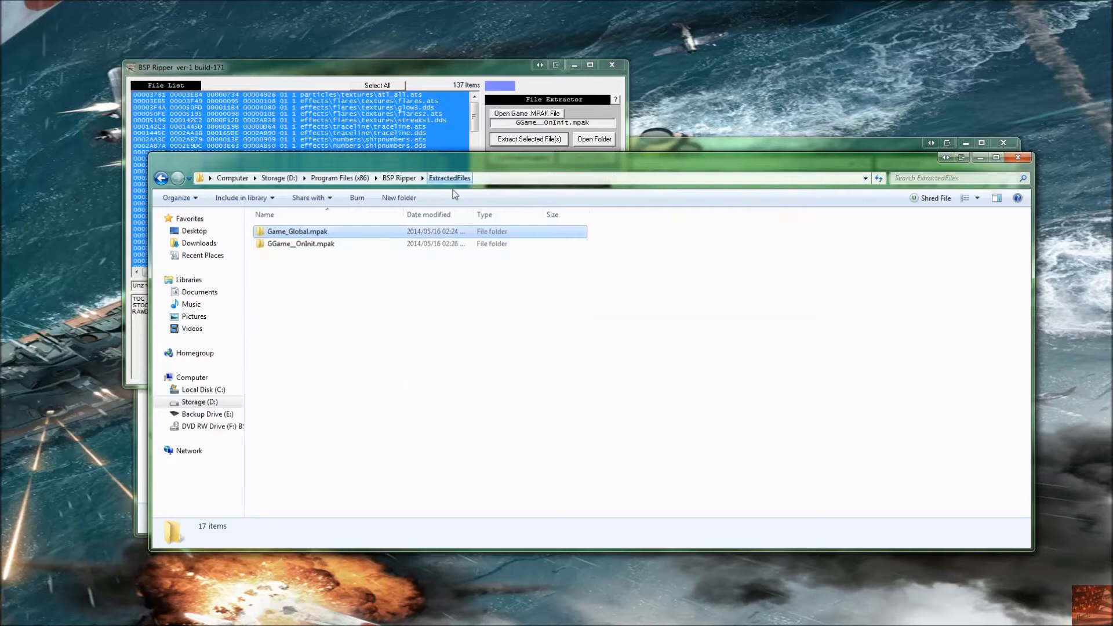
double_click(348, 245)
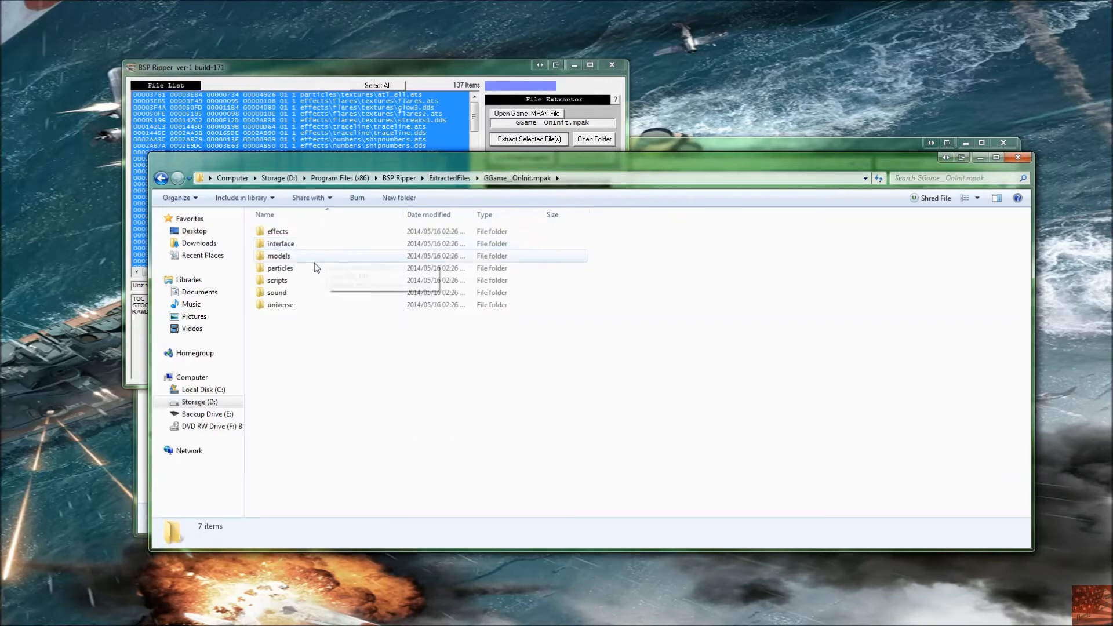
double_click(302, 243)
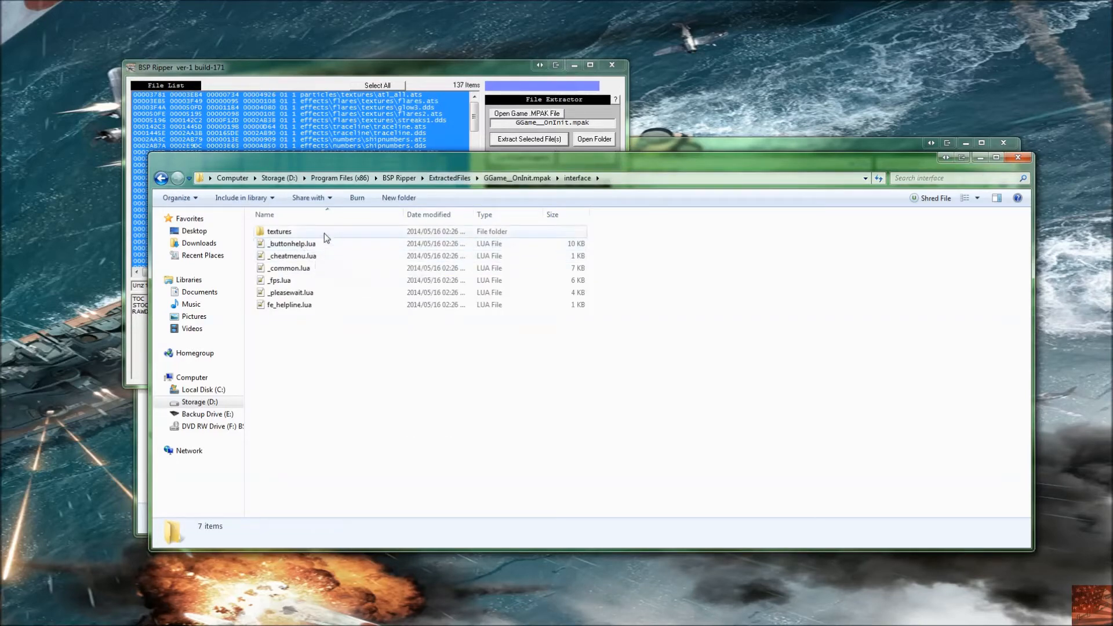
double_click(325, 233)
key(alt+Left)
click(695, 426)
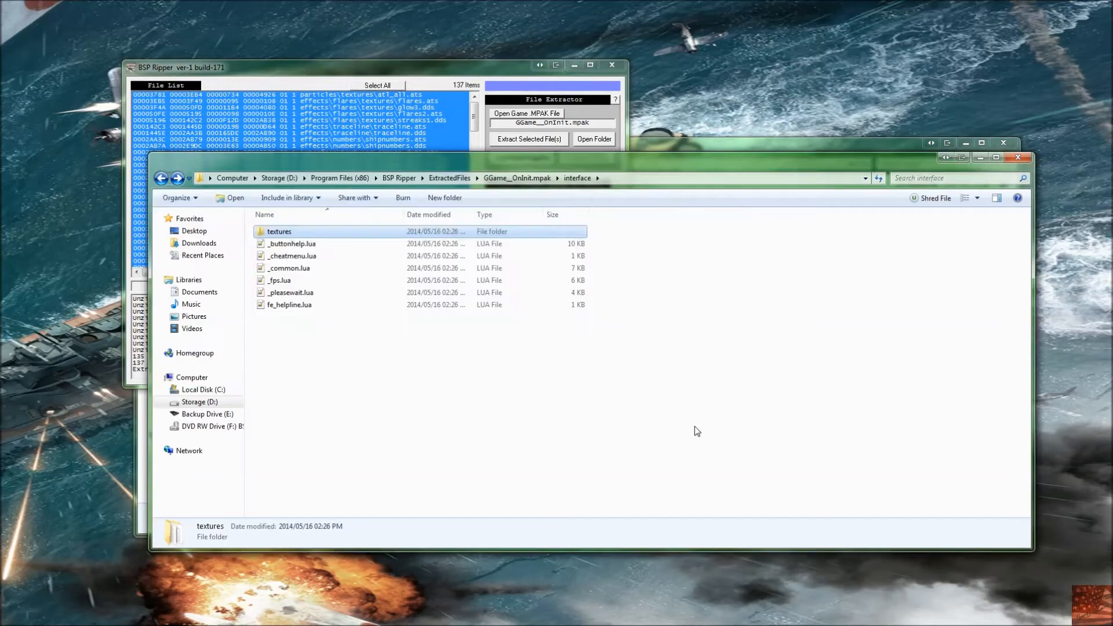
key(alt+Left)
double_click(281, 256)
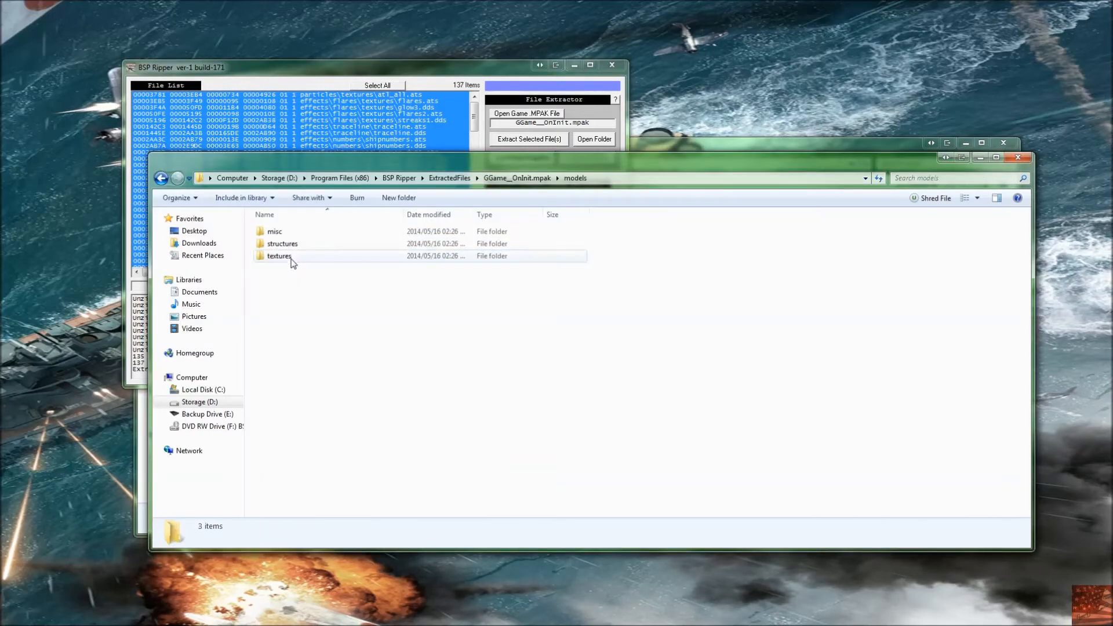
double_click(289, 256)
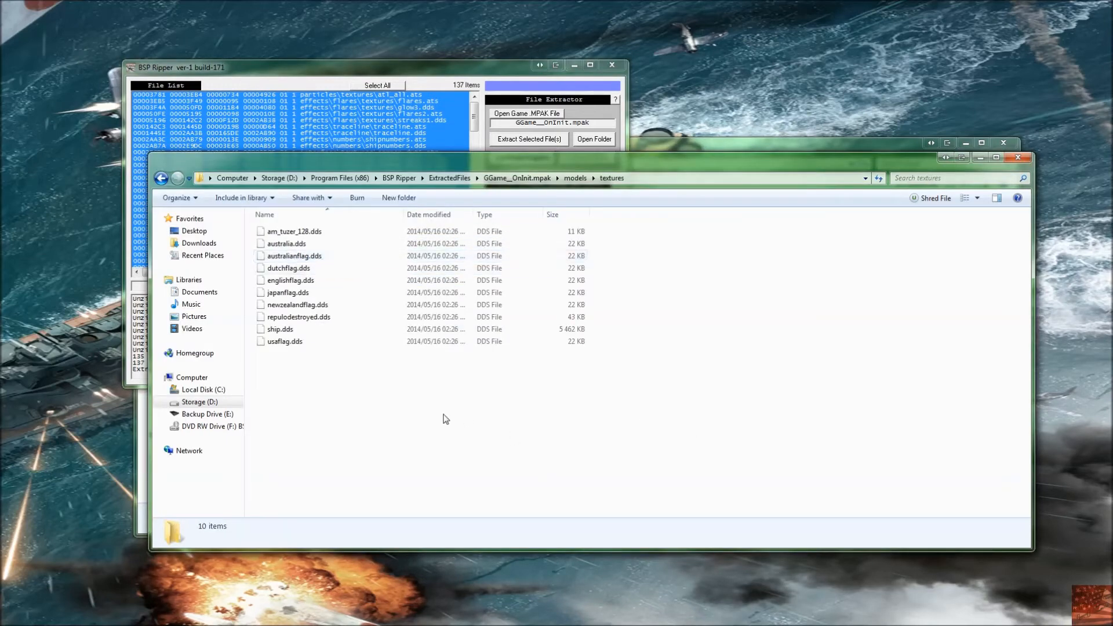
key(alt+Left)
key(alt+Left)
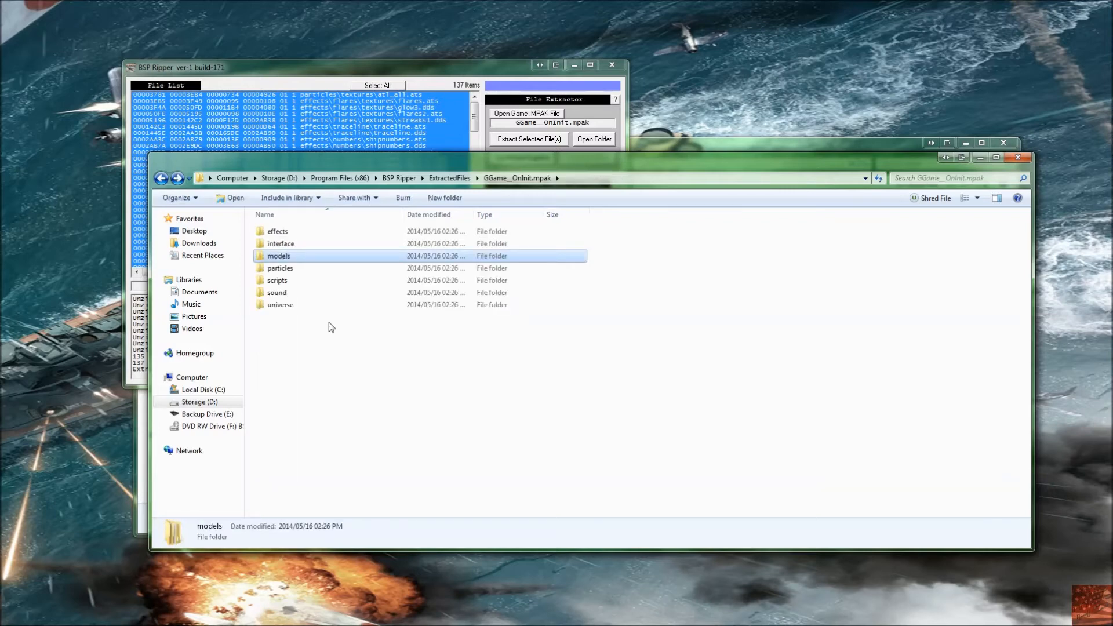
double_click(298, 306)
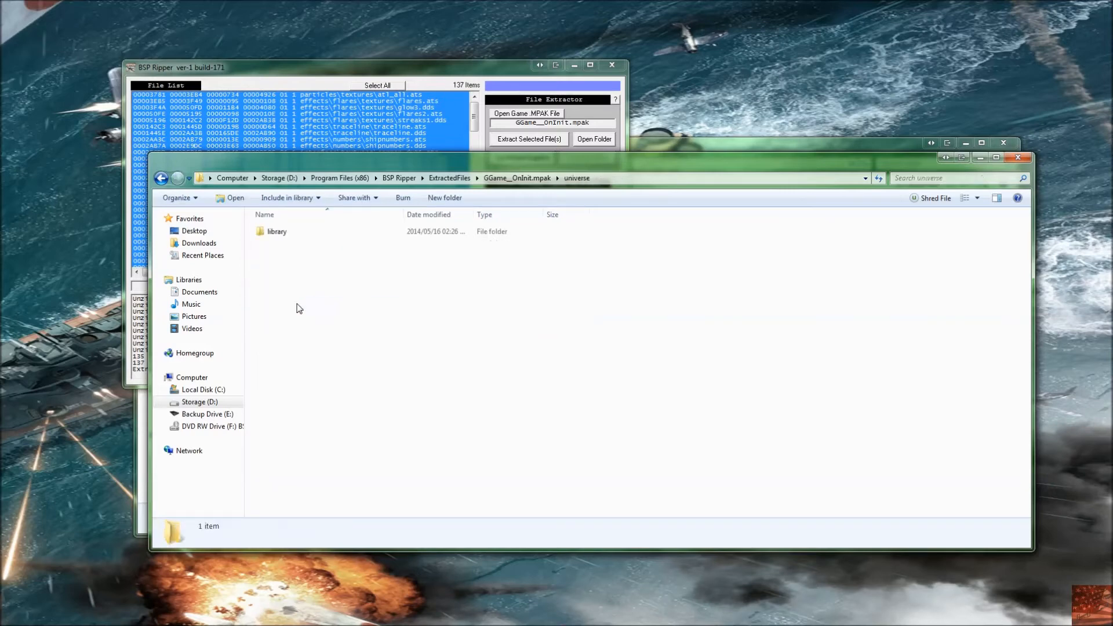
double_click(284, 232)
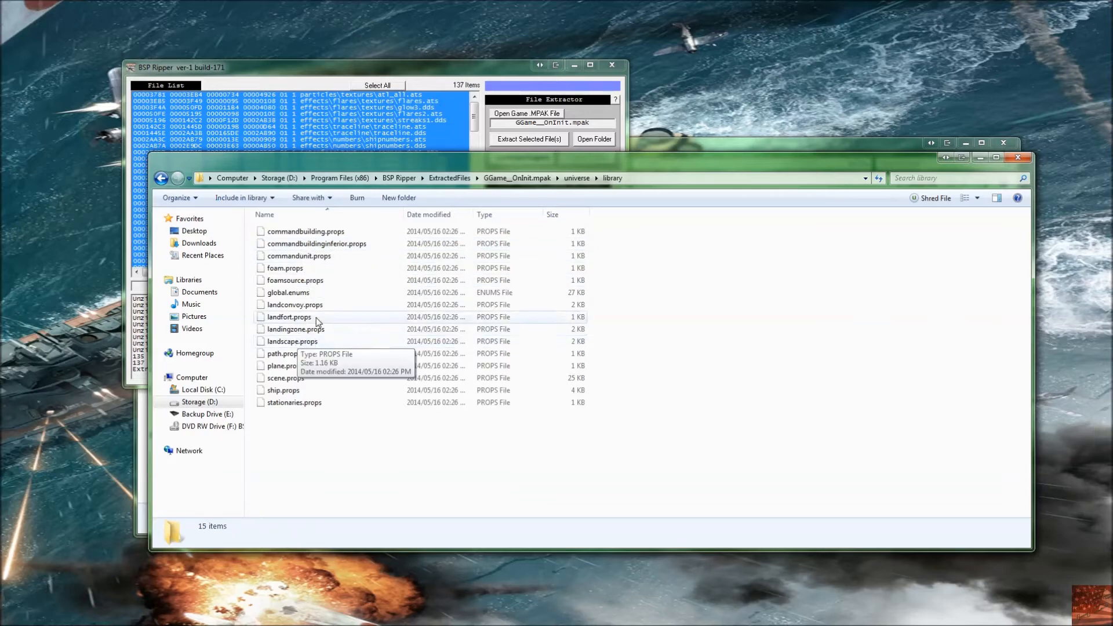
Step: Open global.enums from the library folder with Notepad
click(299, 295)
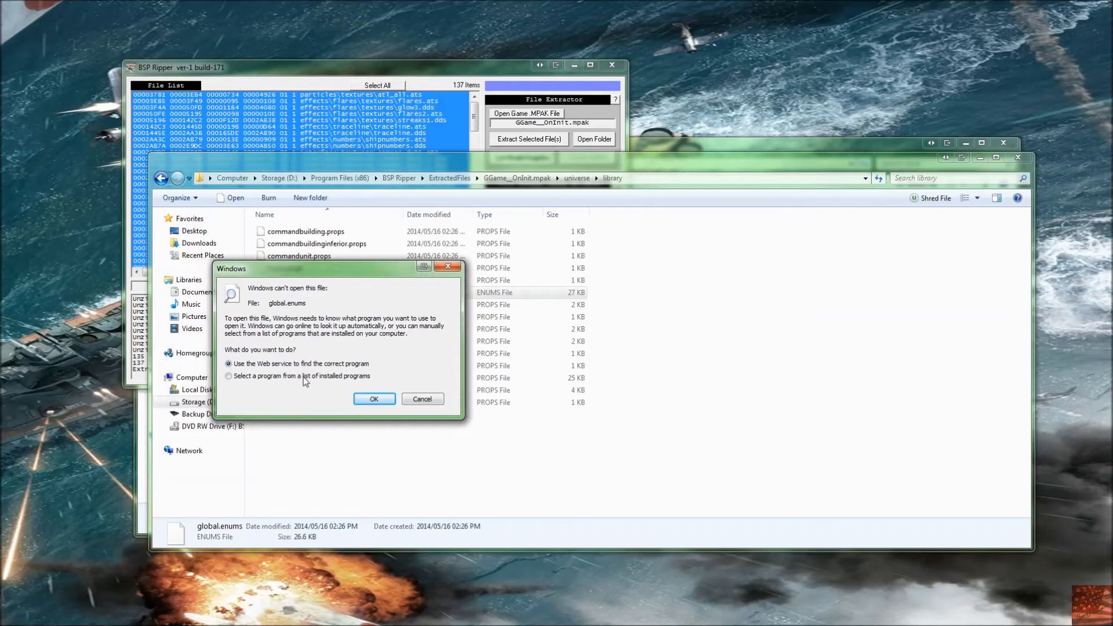
click(368, 399)
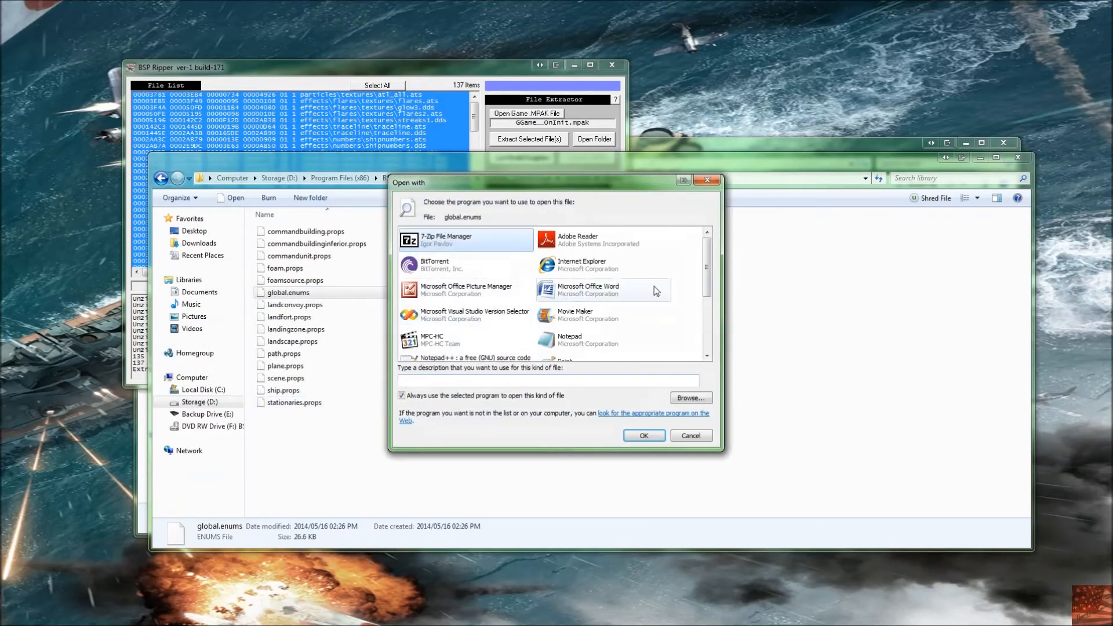
double_click(575, 340)
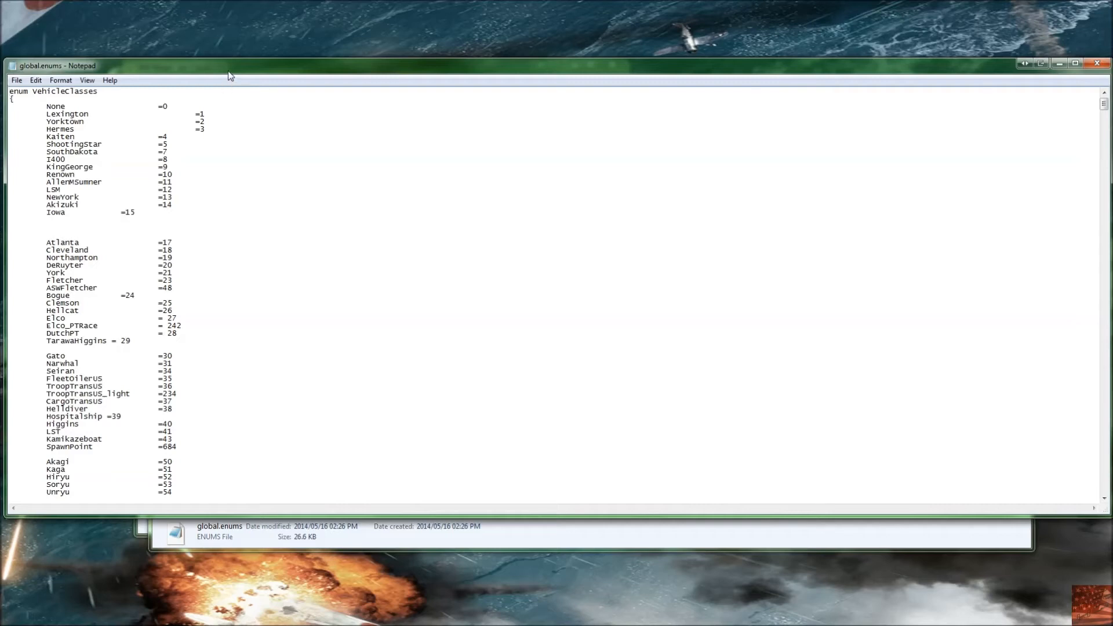
drag(228, 72, 323, 74)
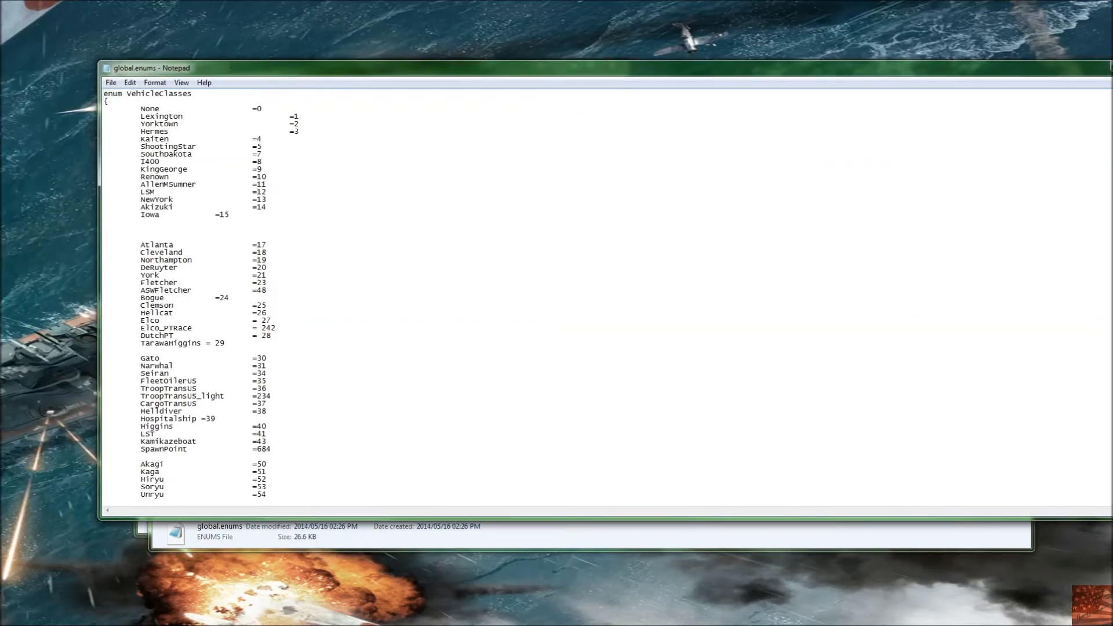
Step: Read through the vehicle class enumerations in global.enums, then close Notepad
scroll(606, 296, down, 4)
scroll(606, 296, down, 9)
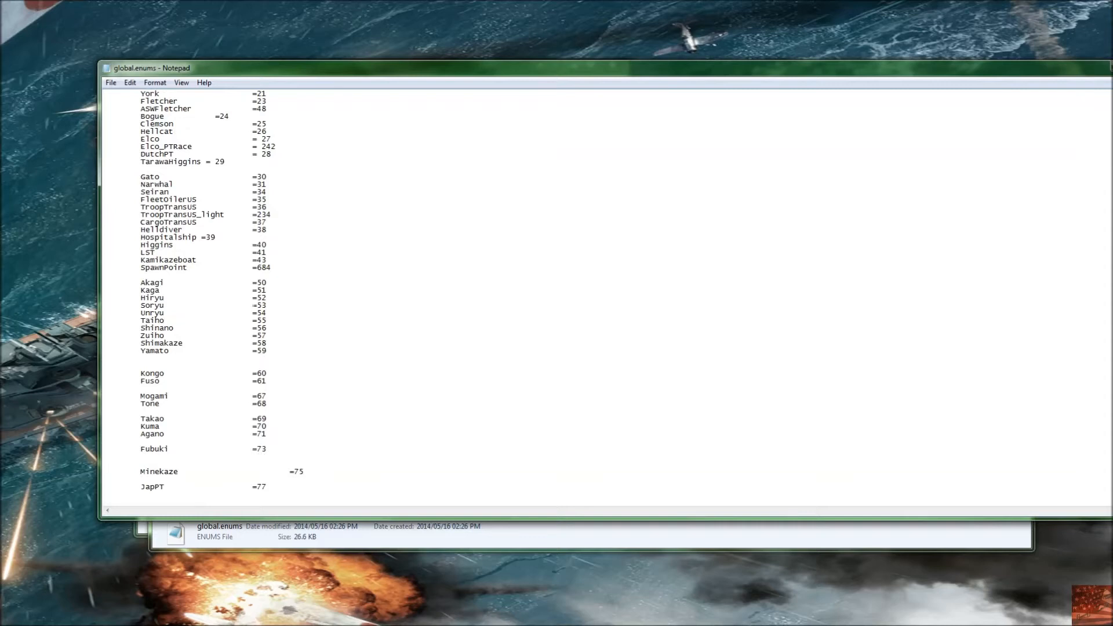
scroll(606, 296, up, 6)
scroll(606, 296, up, 7)
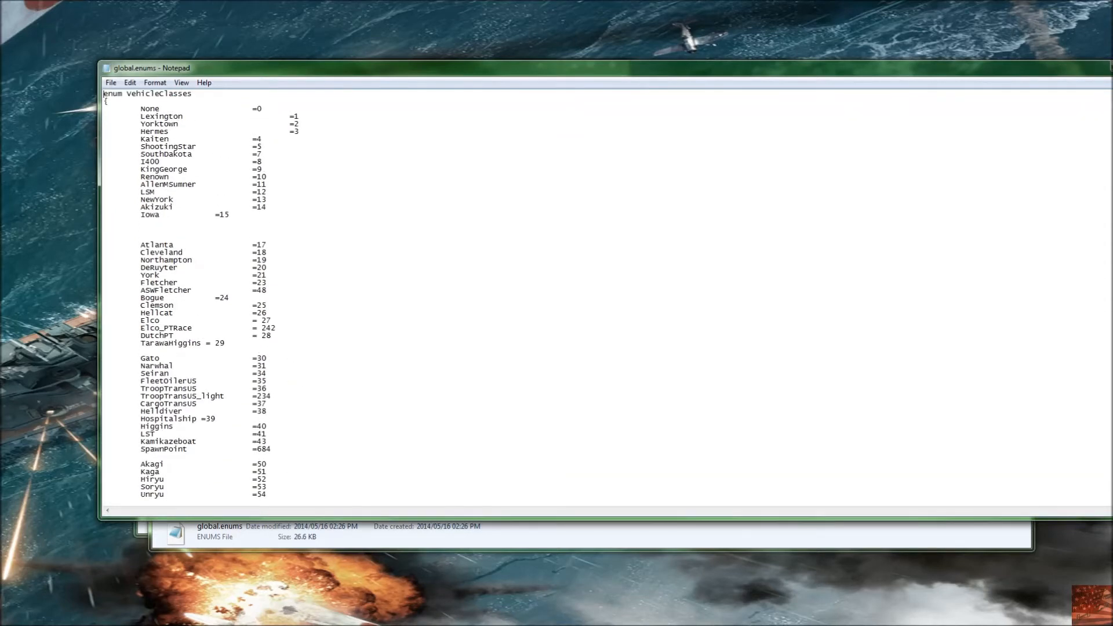
scroll(606, 296, down, 20)
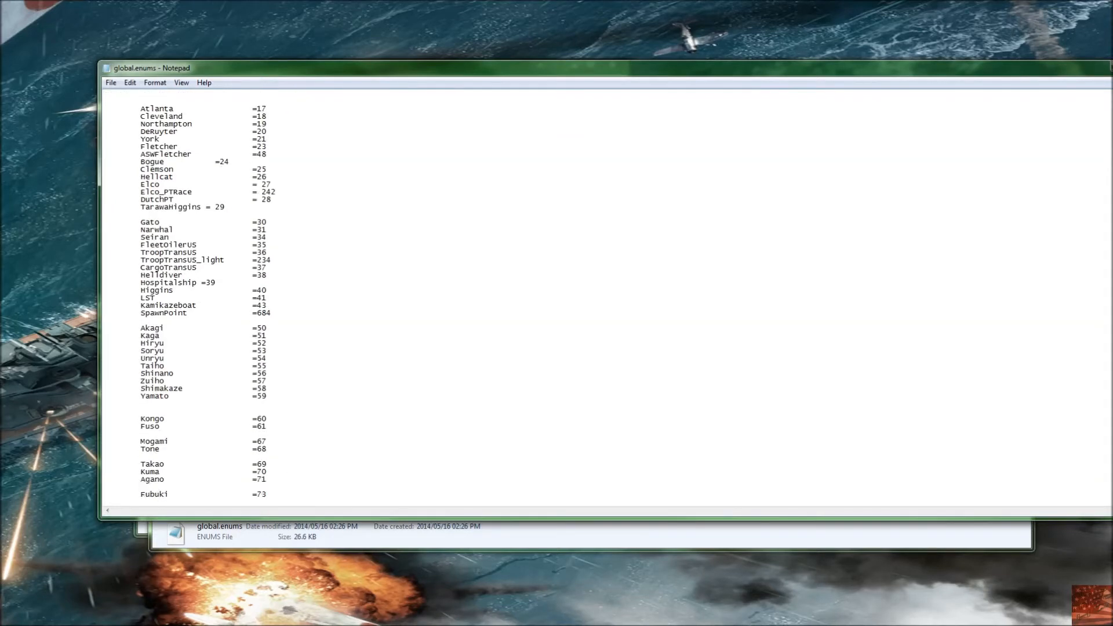
scroll(606, 296, down, 20)
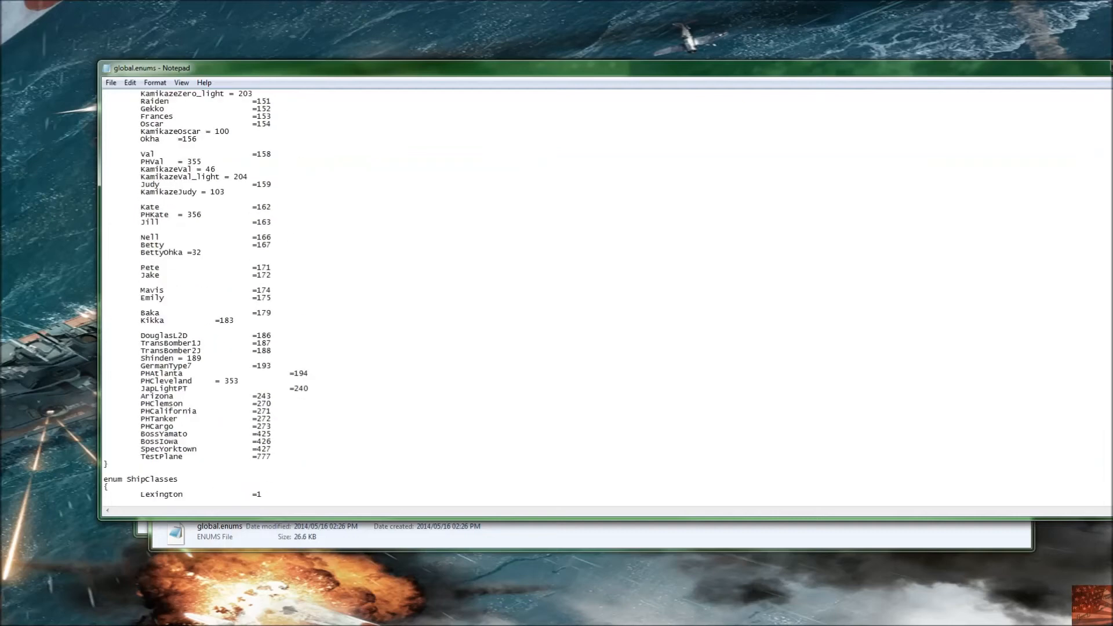
scroll(606, 296, down, 11)
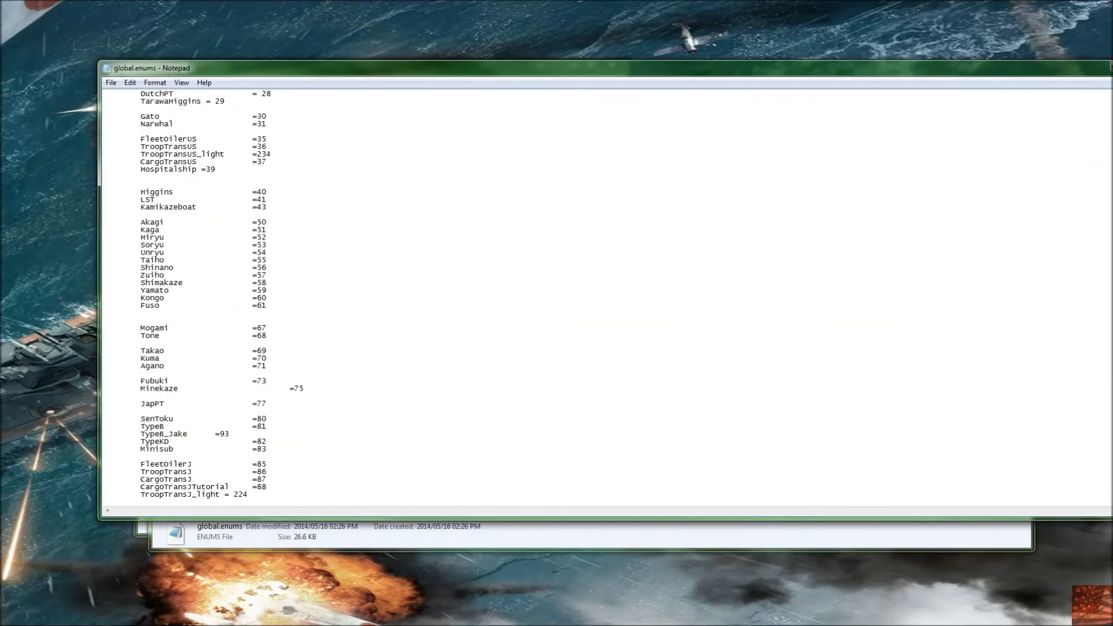
drag(990, 72, 904, 89)
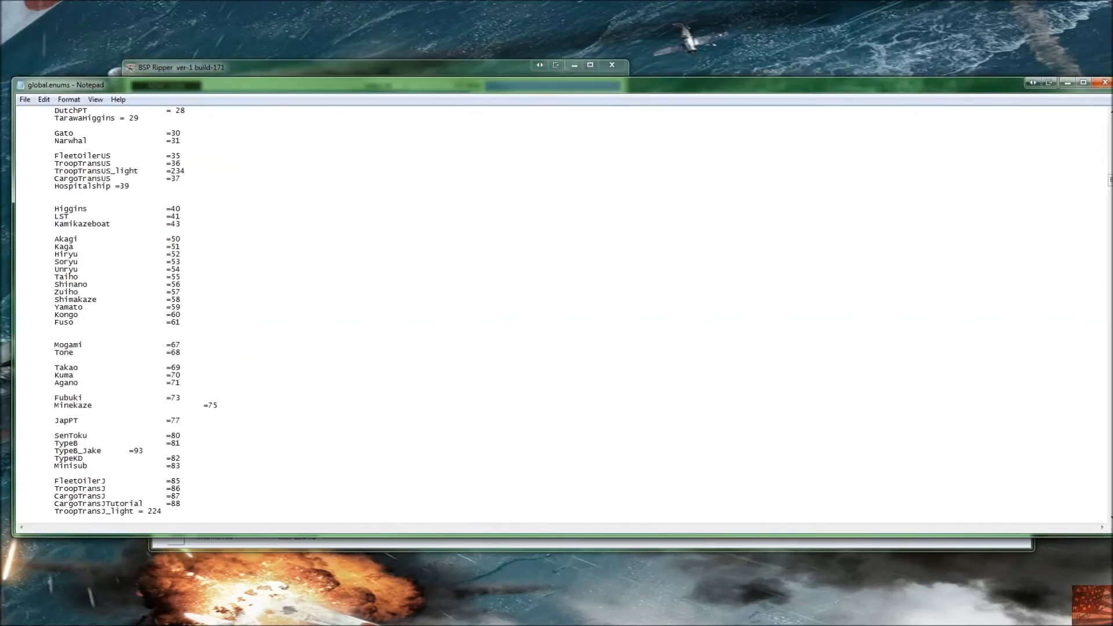
click(1106, 83)
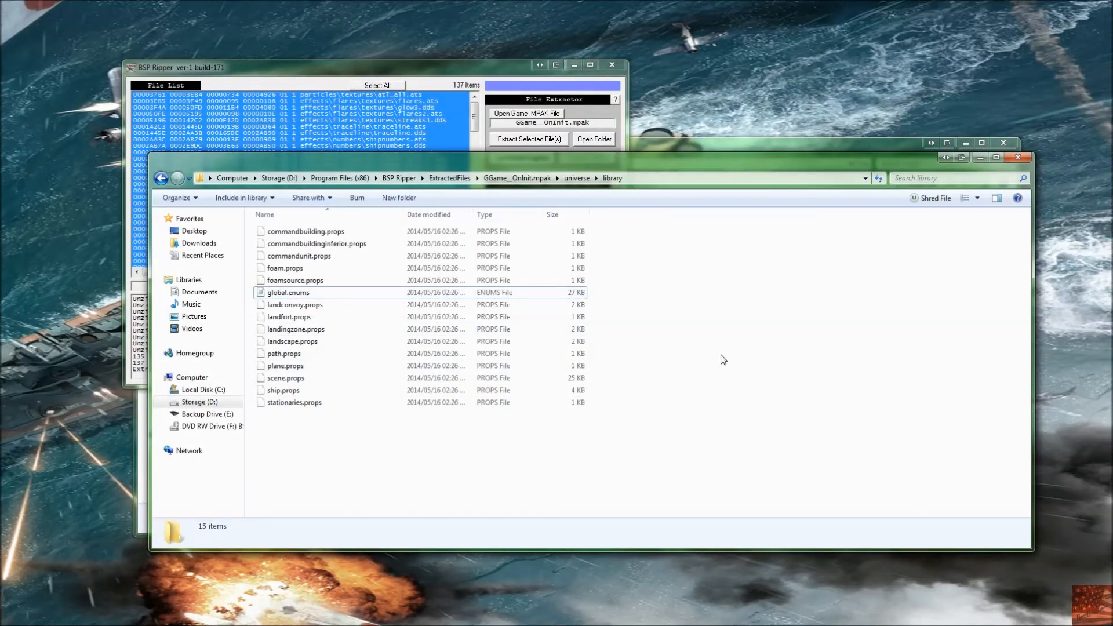
Step: Choose the extracted Game_Global.mpak folder under BSP Ripper's ExtractedFiles as the MPAK folder to pack
click(510, 73)
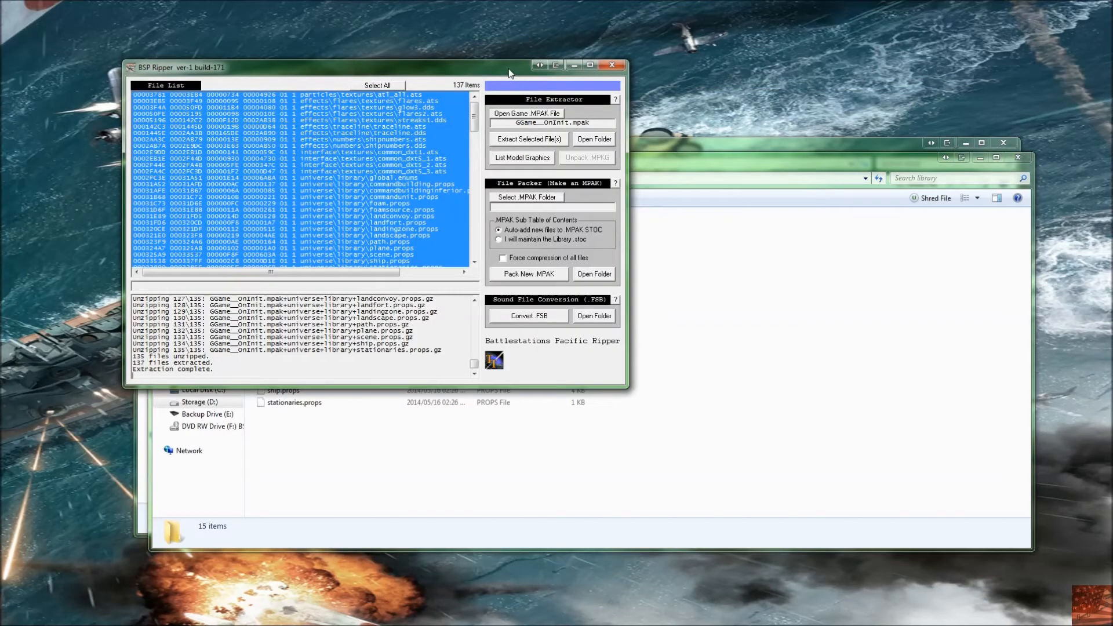
click(528, 199)
click(492, 341)
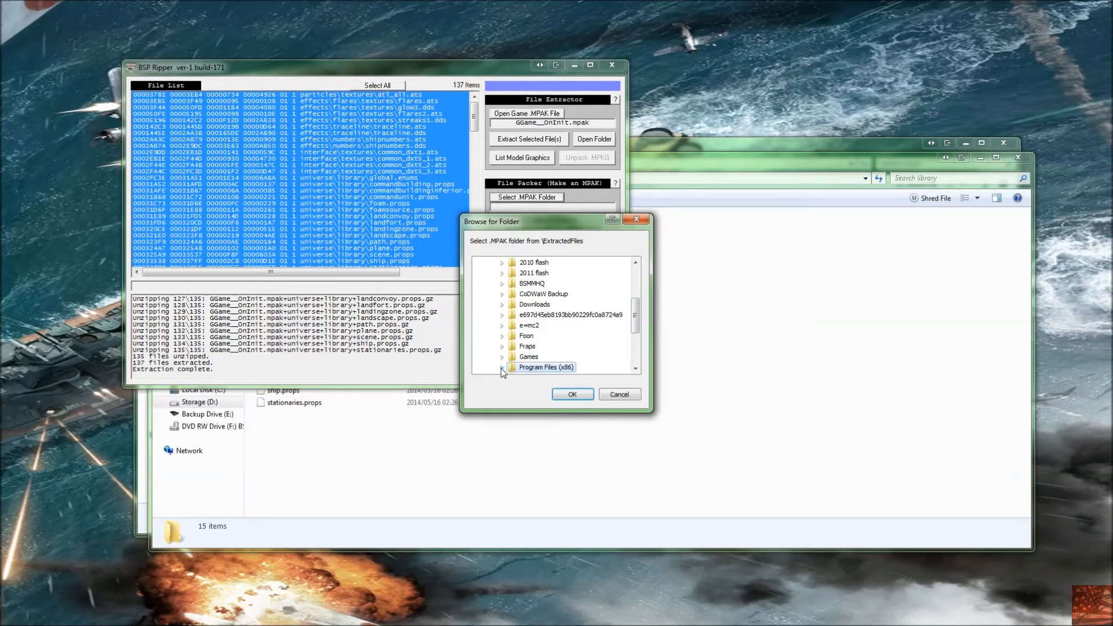
click(501, 368)
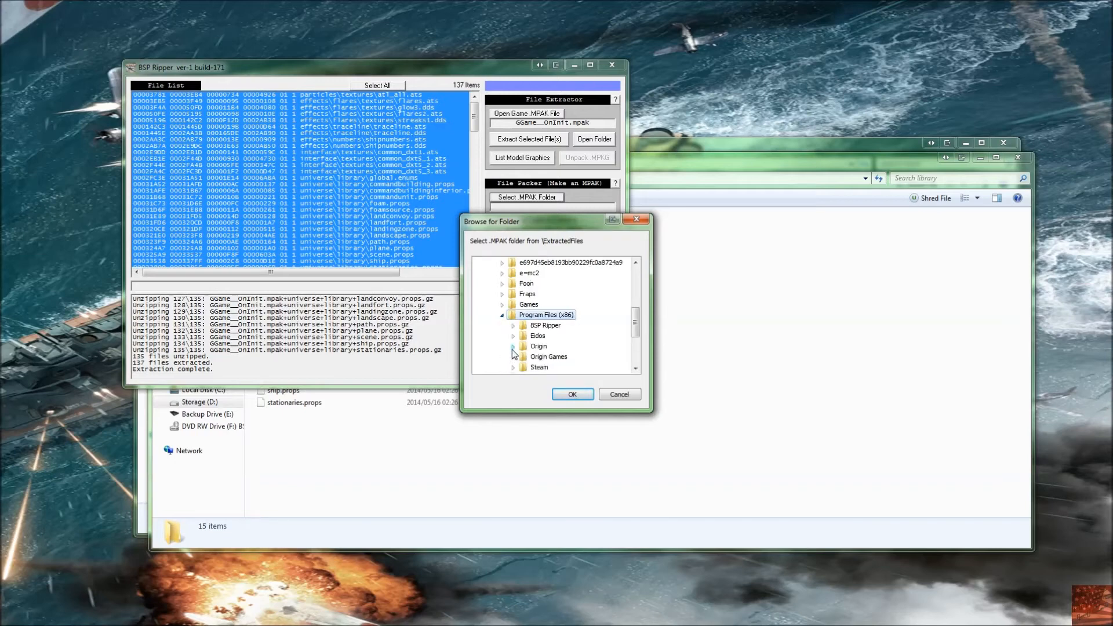
click(513, 326)
click(524, 326)
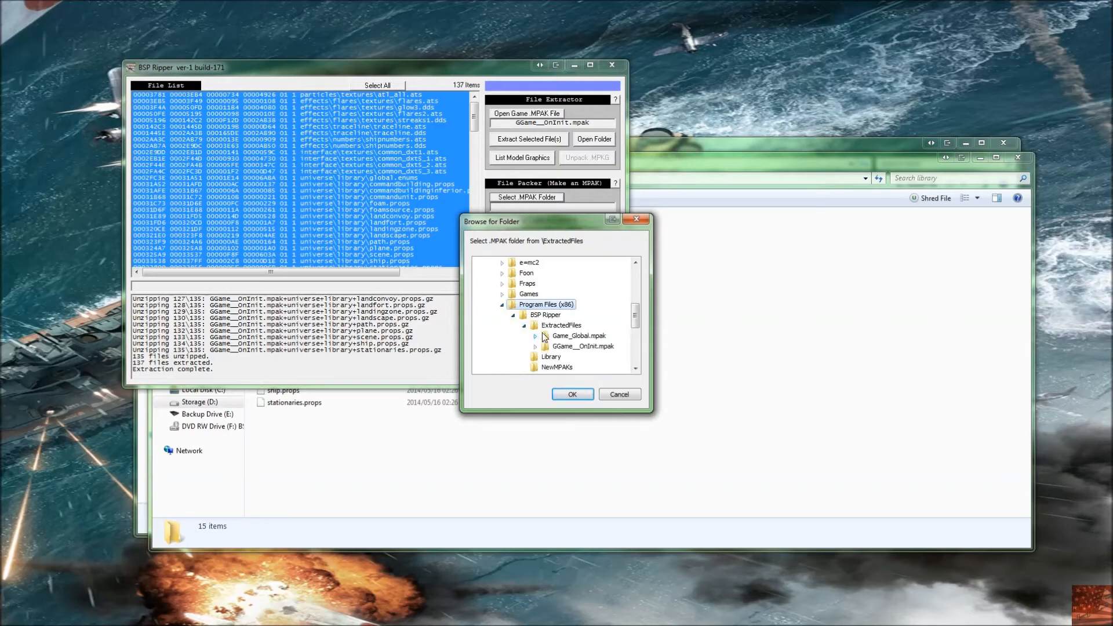
click(596, 338)
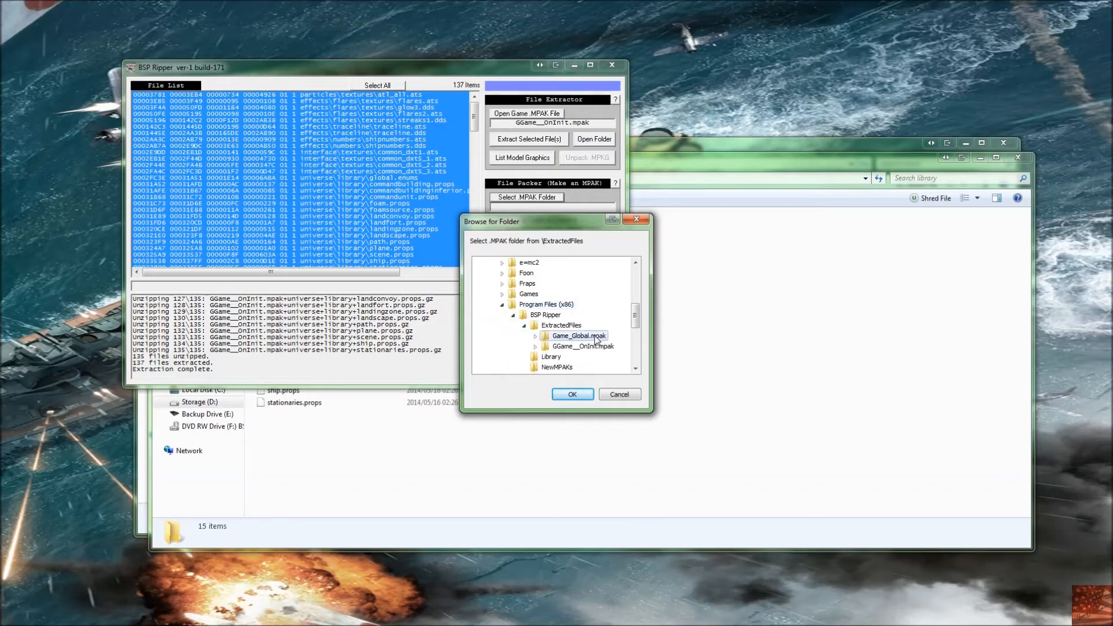
click(580, 398)
Step: Pack the chosen folder into a new MPAK, open the output folder and select the new Game_Global.mpak
click(537, 277)
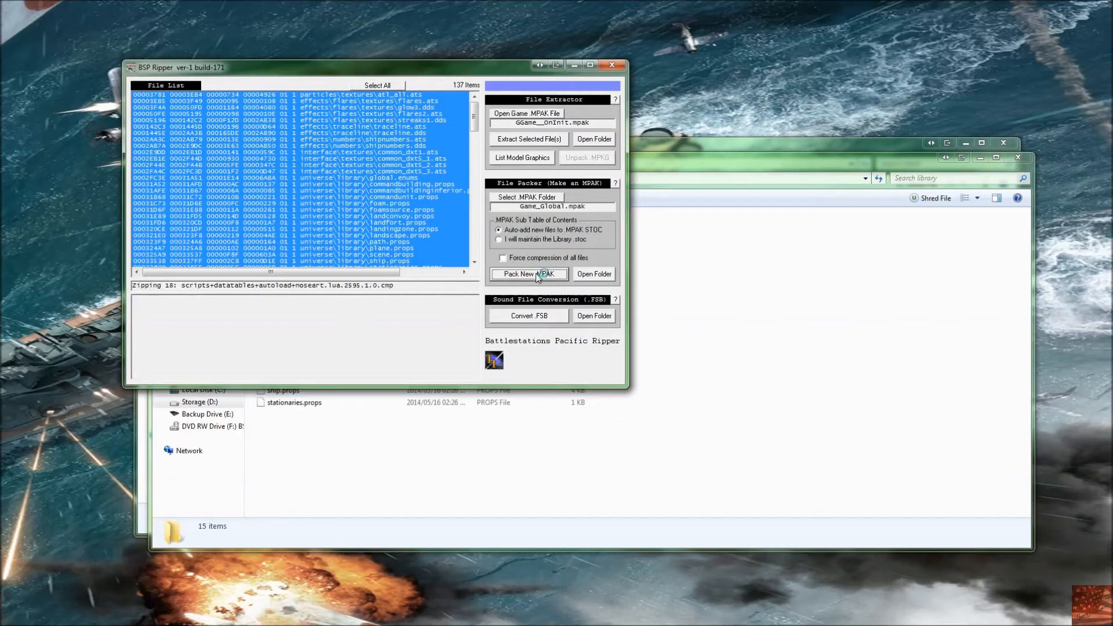
click(597, 275)
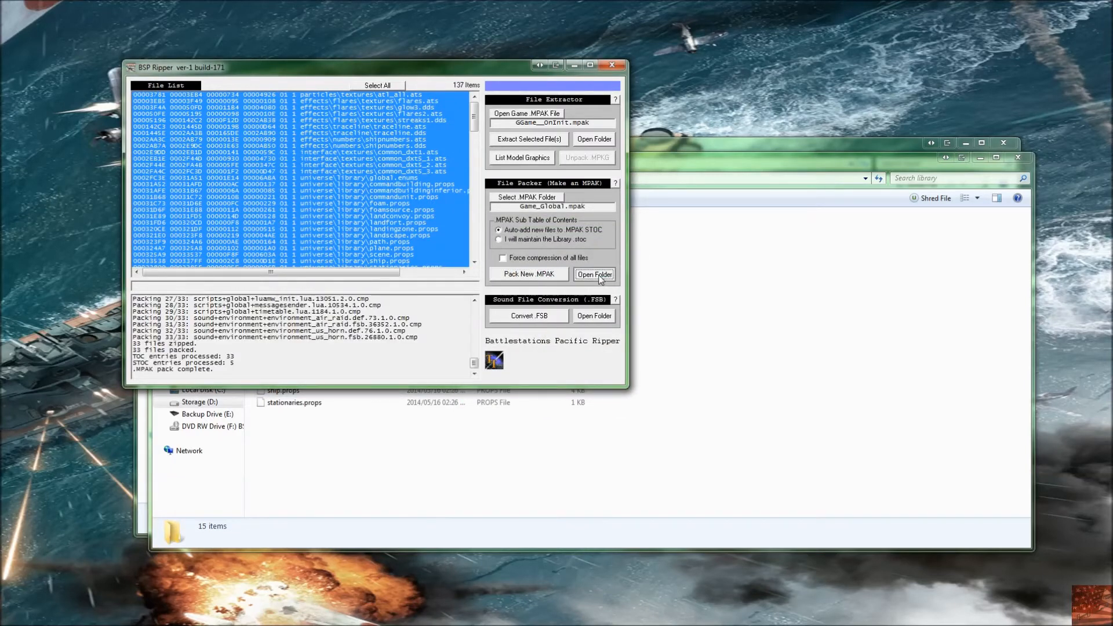
click(340, 231)
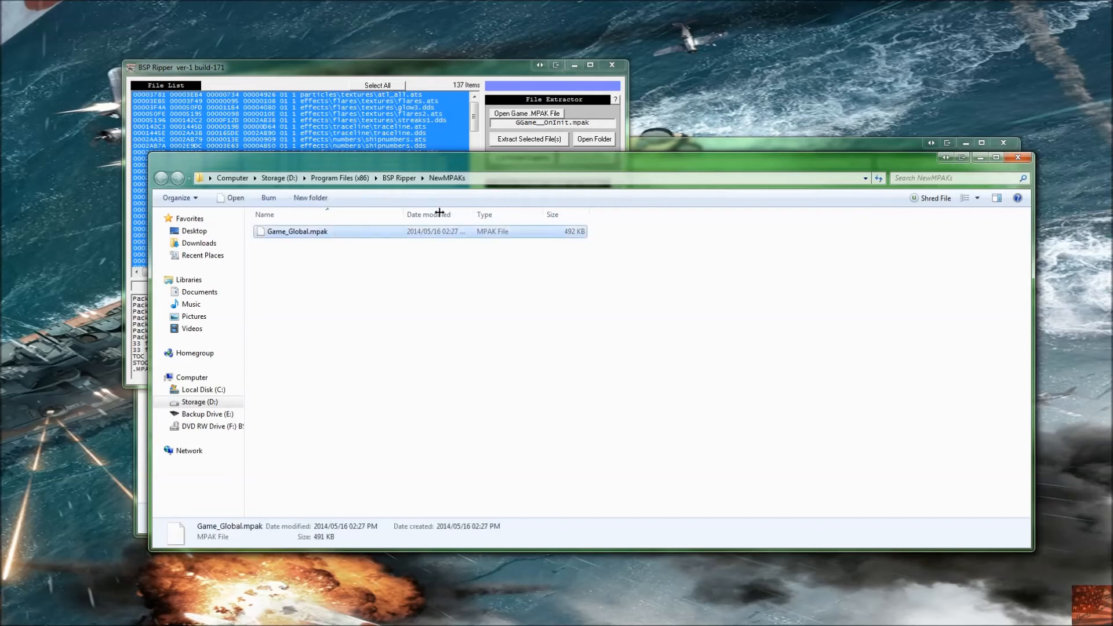
Step: Open the game's mpak global folder in the other Explorer window, moving it into view
click(670, 144)
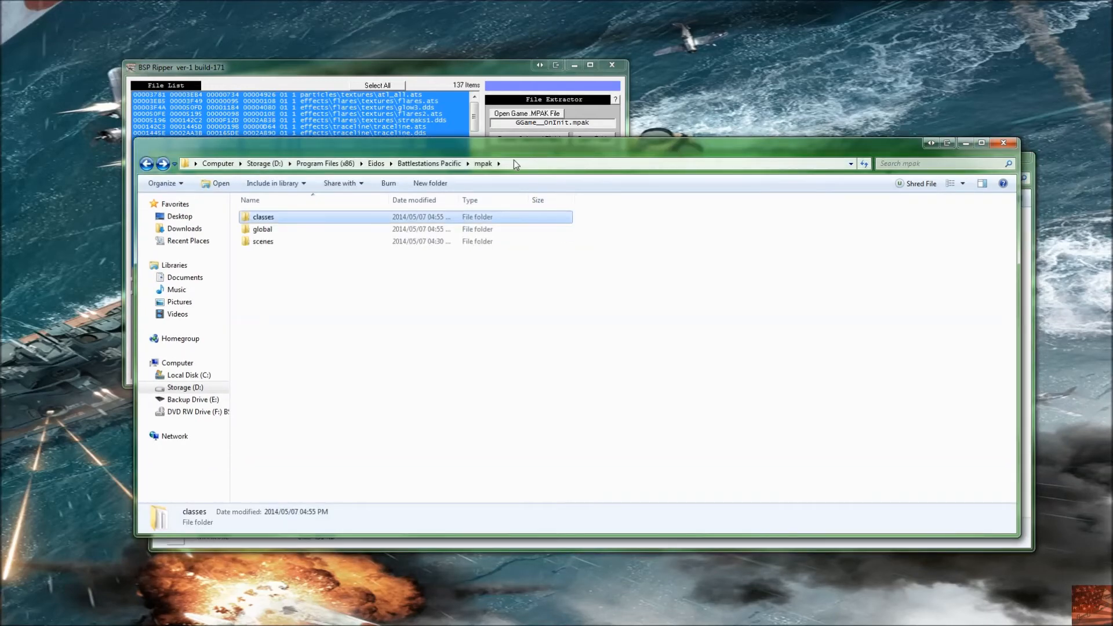
drag(394, 148, 626, 274)
double_click(498, 359)
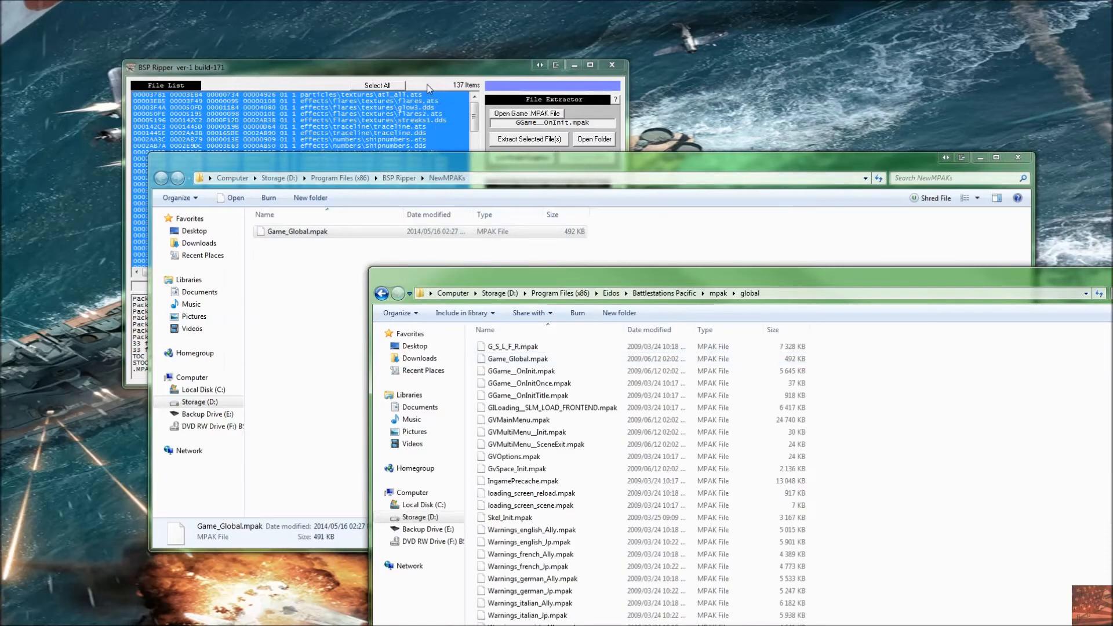
Step: Scroll through the file list of the open MPAK in BSP Ripper
click(429, 86)
click(389, 114)
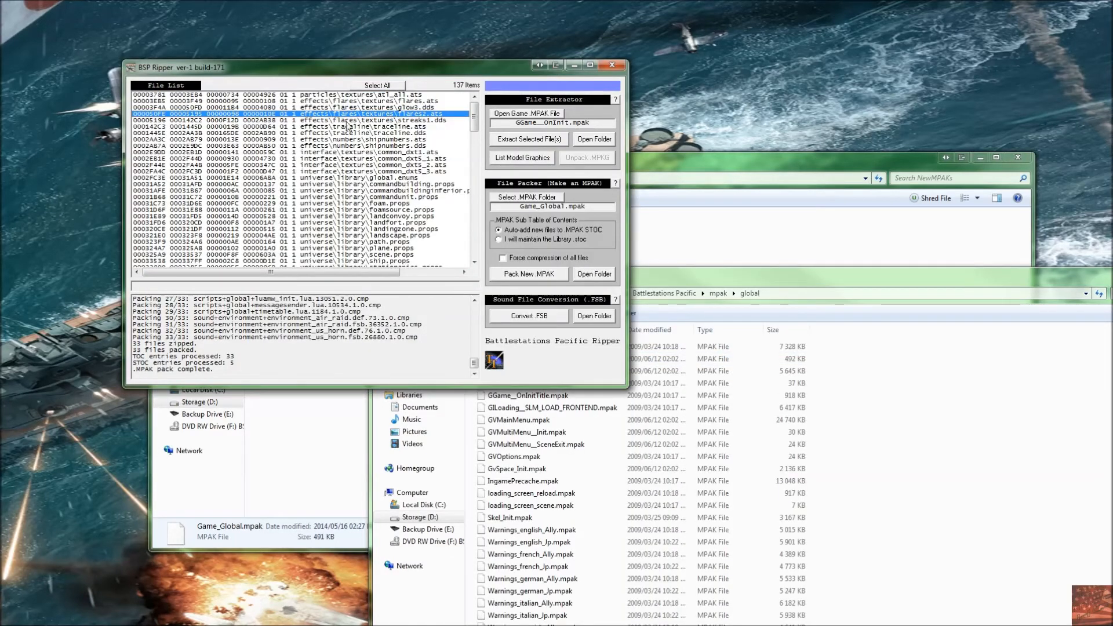
scroll(384, 139, down, 5)
scroll(377, 212, up, 1)
scroll(351, 253, down, 5)
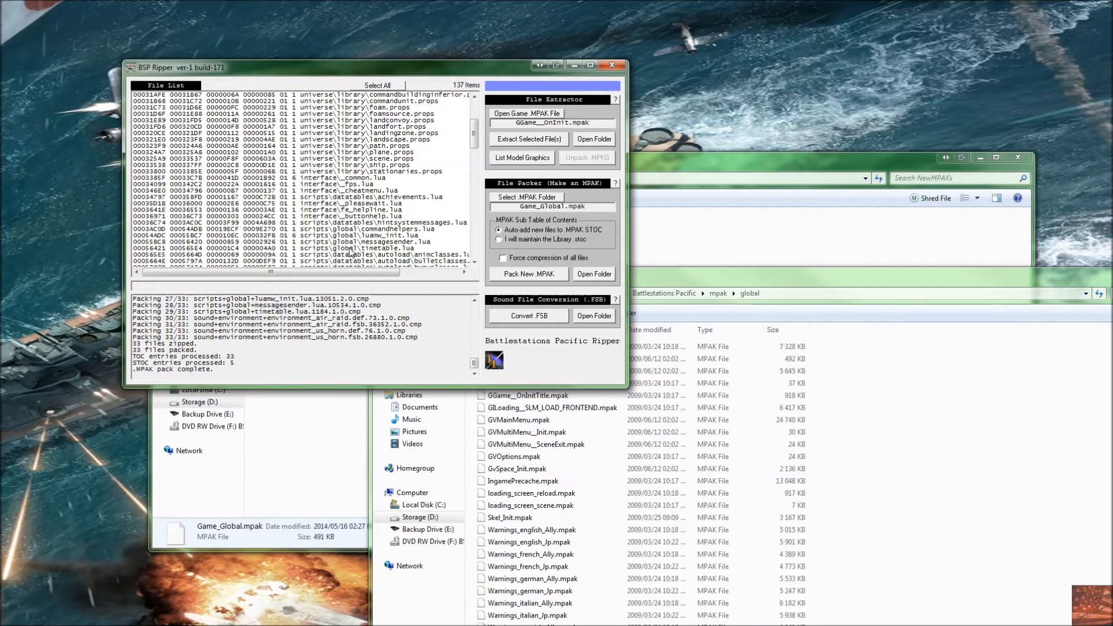
scroll(351, 253, up, 5)
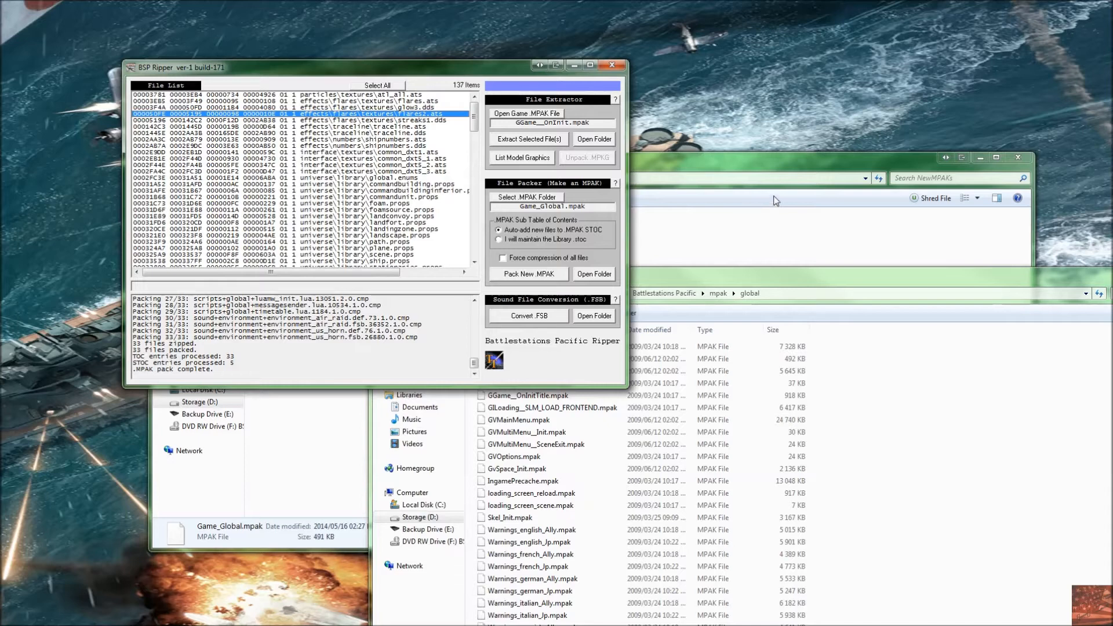
click(756, 166)
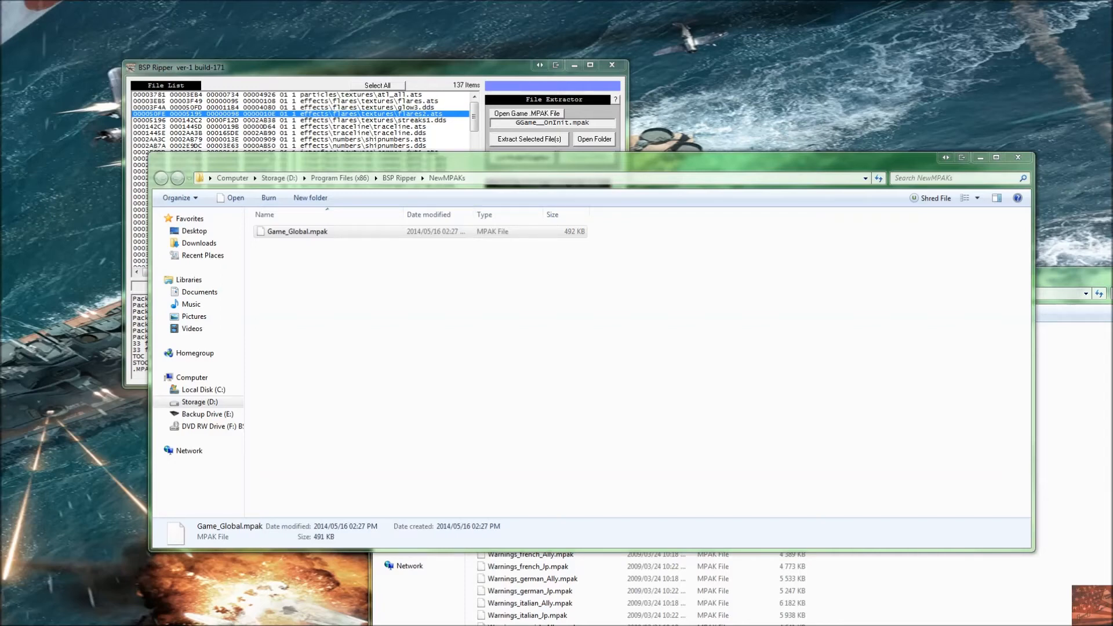
Step: Browse the game's scripts folders, including global, datatables and autoload, then return to the game folder
drag(0, 256, 637, 2)
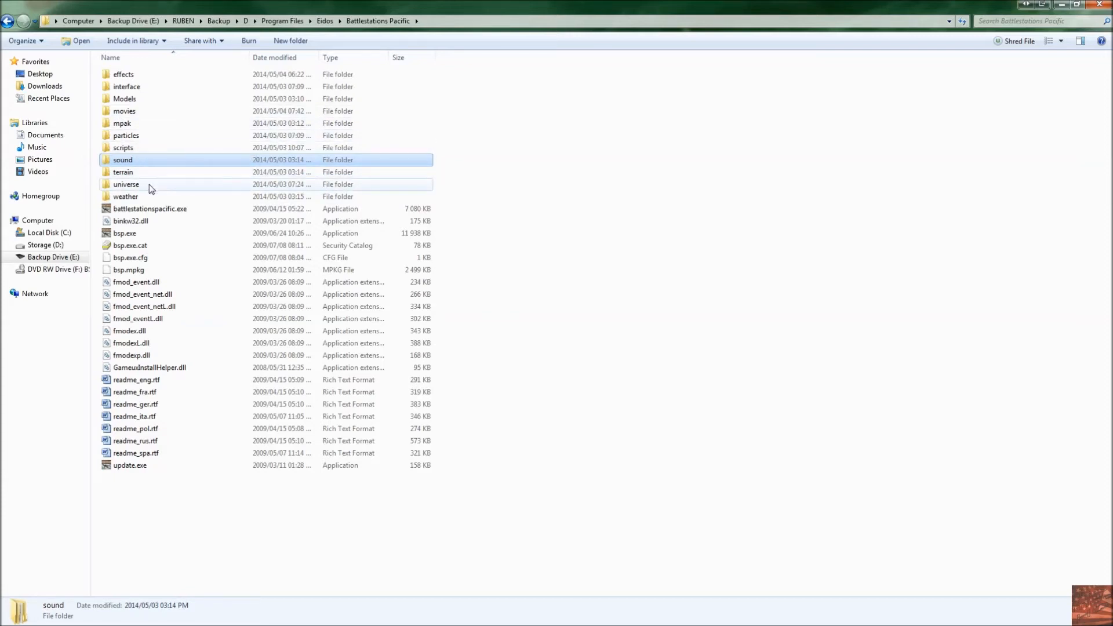
mouse_move(199, 230)
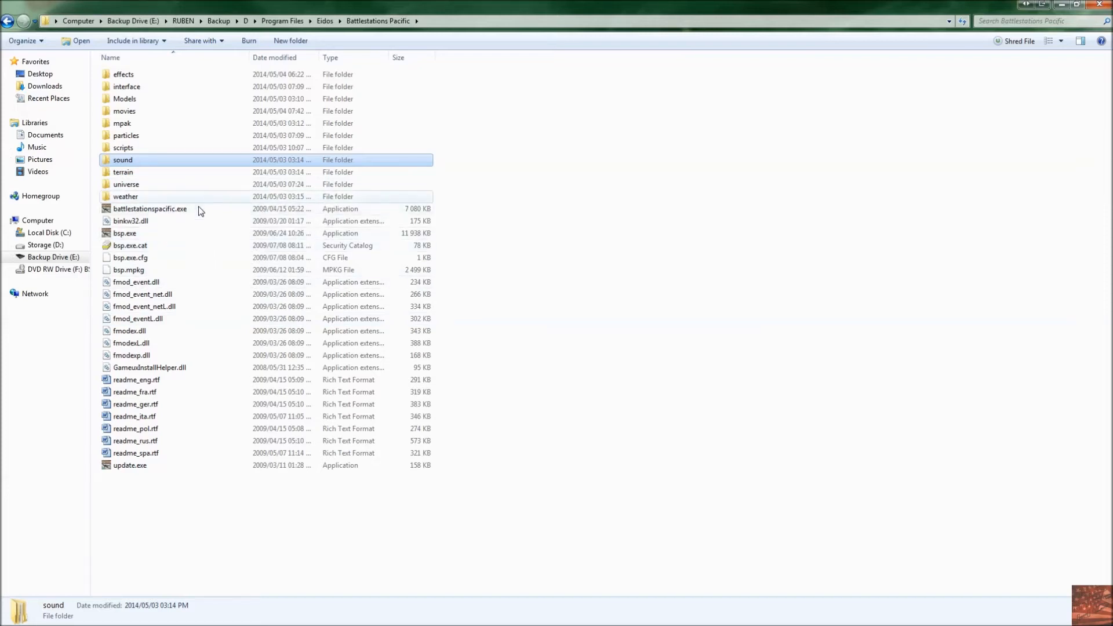
double_click(165, 151)
double_click(143, 85)
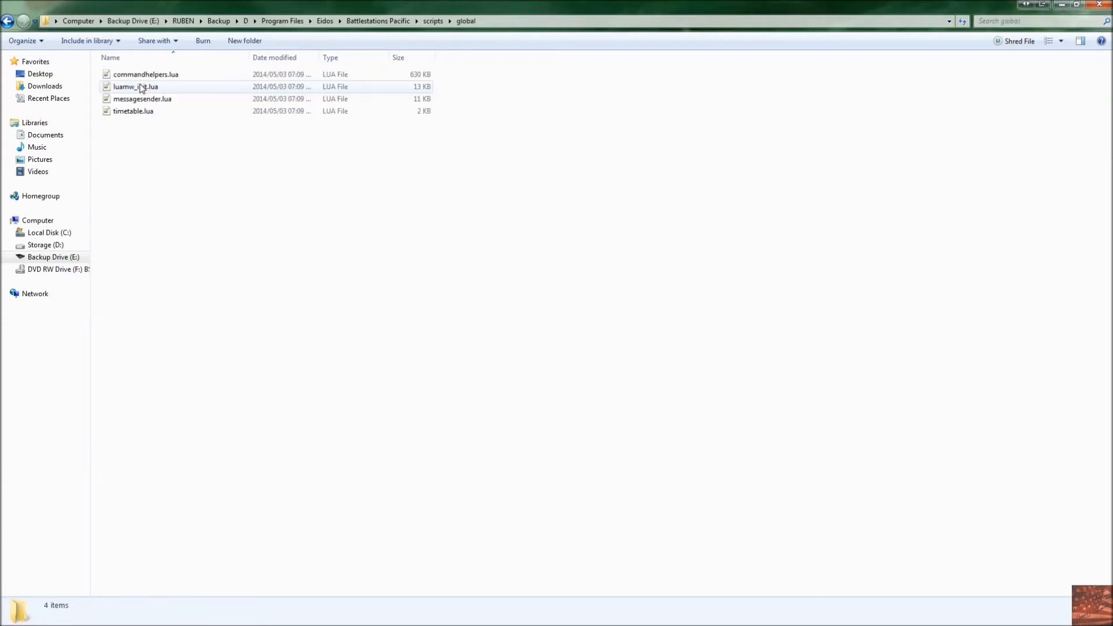
key(BackSpace)
double_click(144, 77)
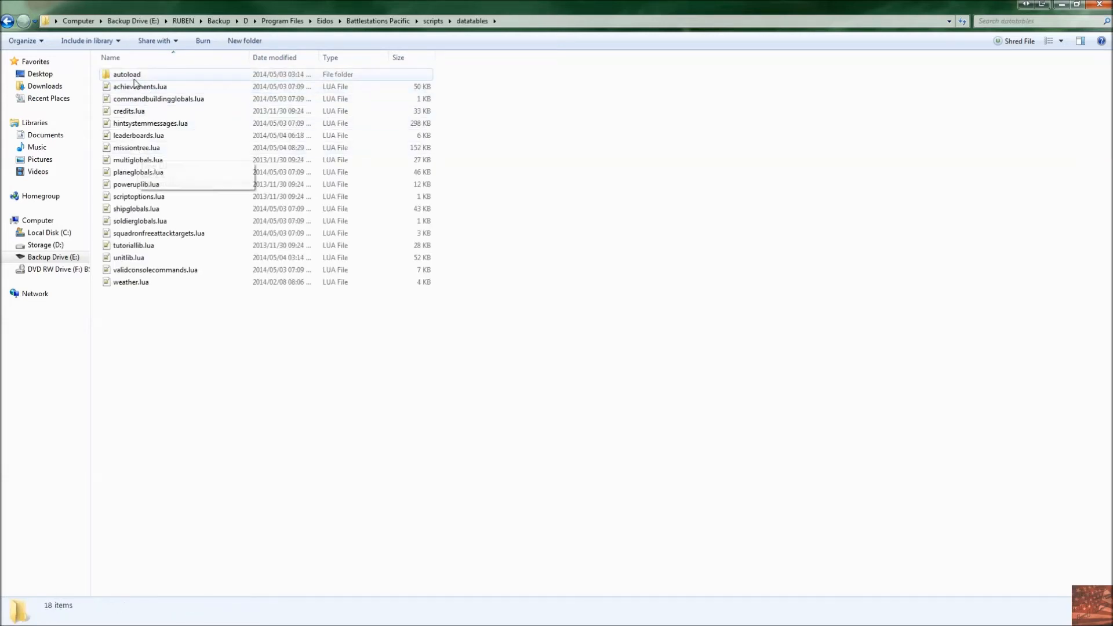
double_click(134, 76)
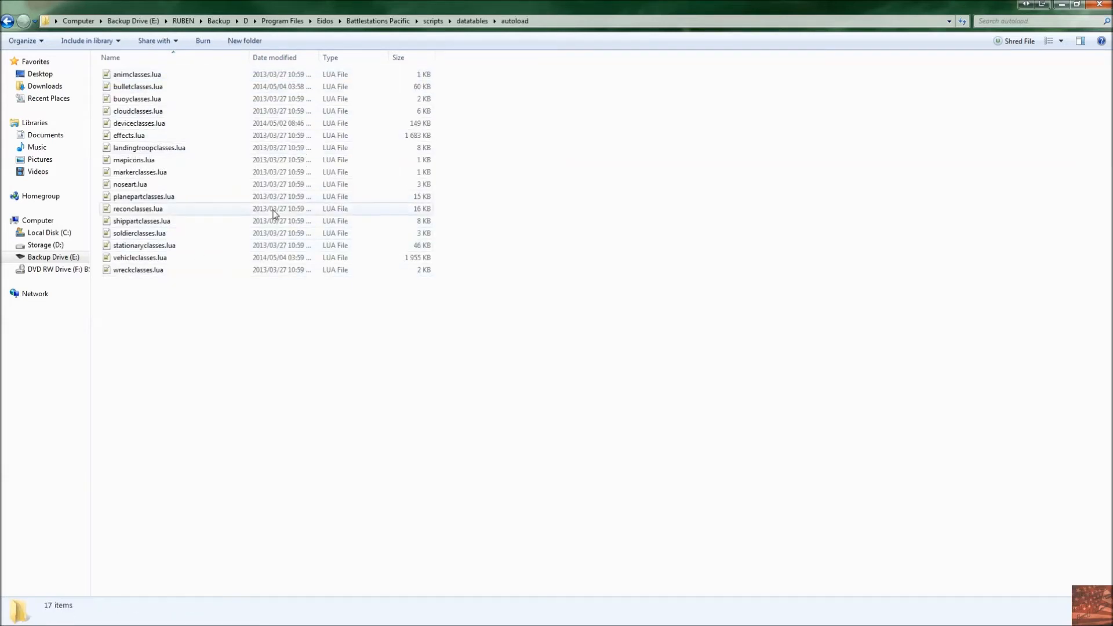
key(BackSpace)
key(BackSpace)
key(BackSpace)
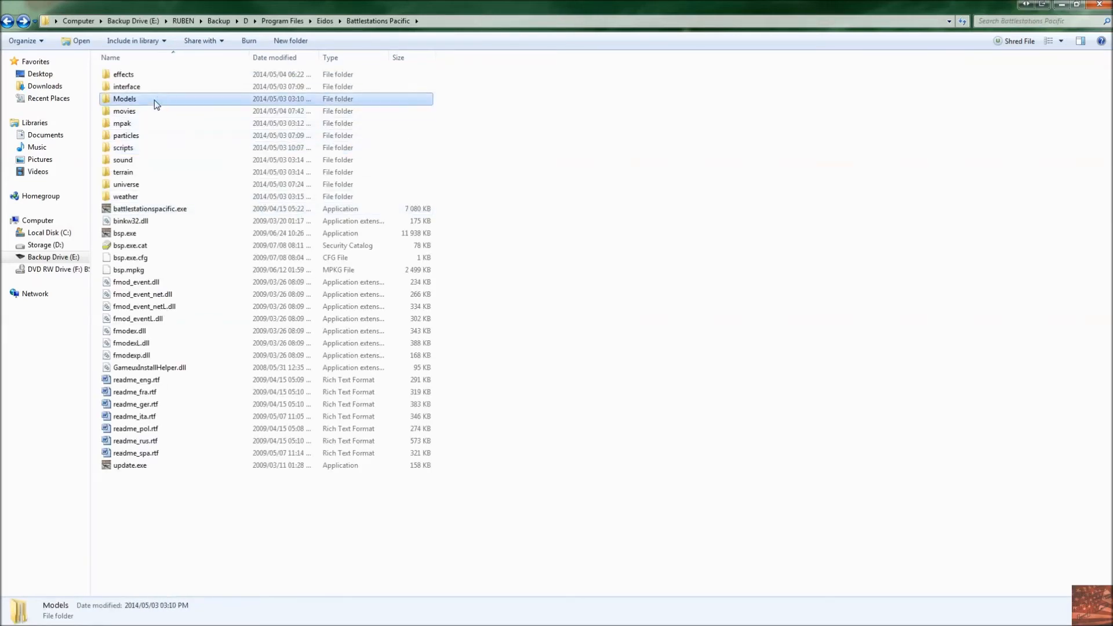
Step: Browse the game's Models folders, including bullets, devices/us and sky
double_click(155, 100)
double_click(148, 76)
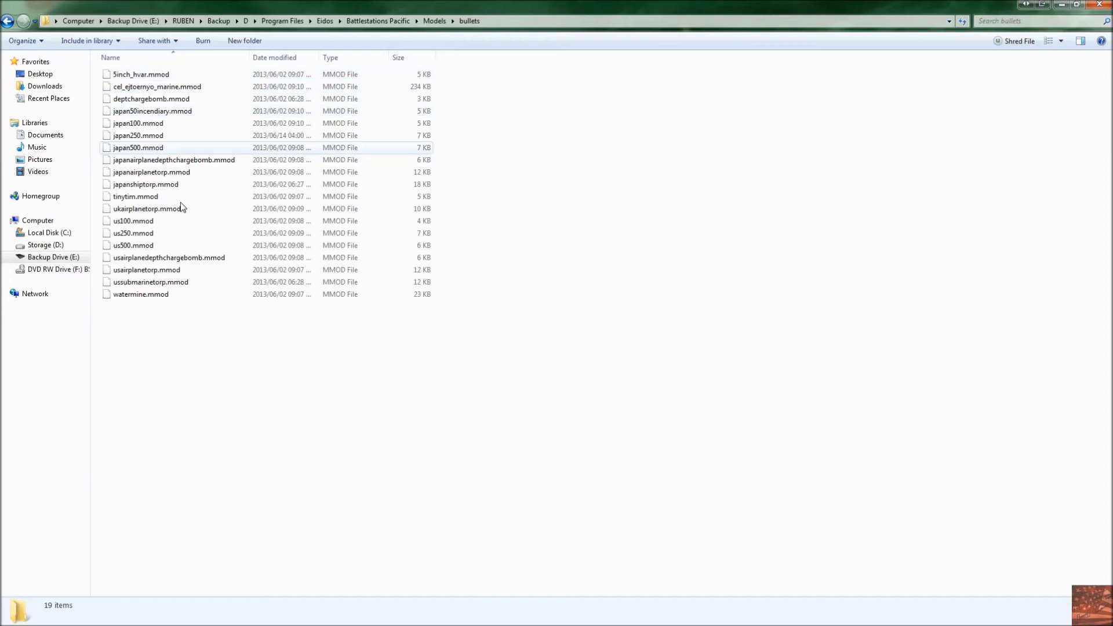
key(BackSpace)
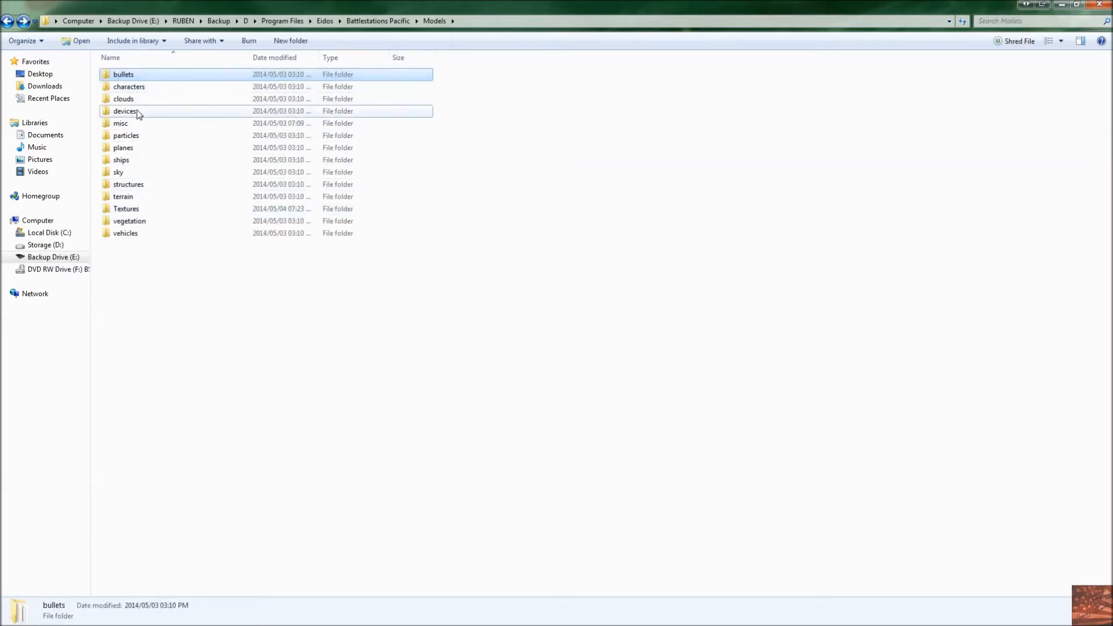
double_click(137, 112)
double_click(142, 89)
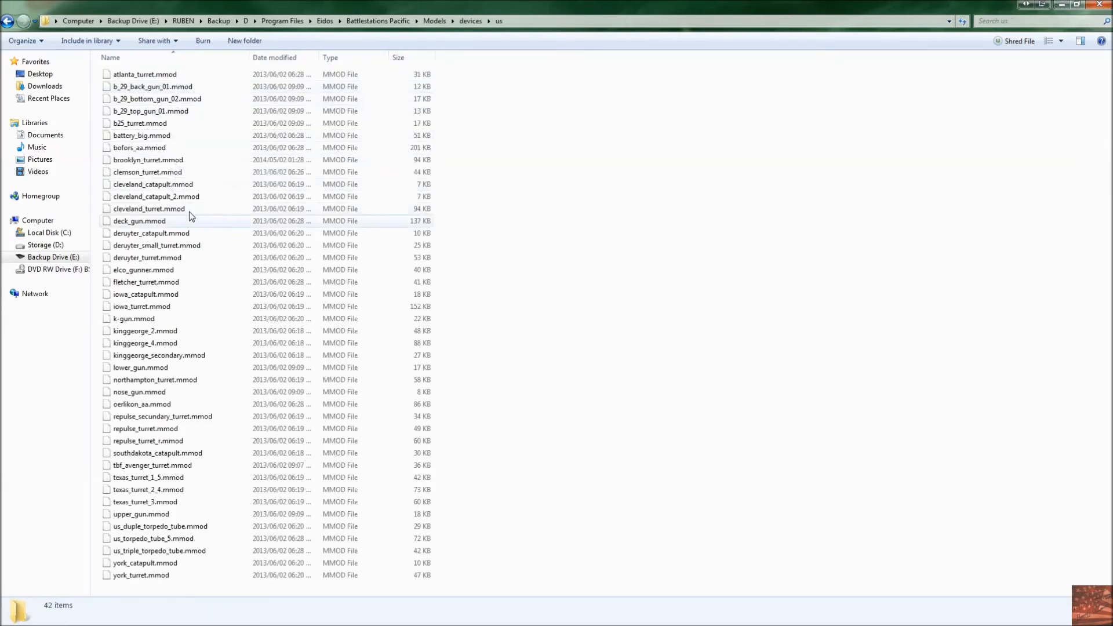
click(154, 174)
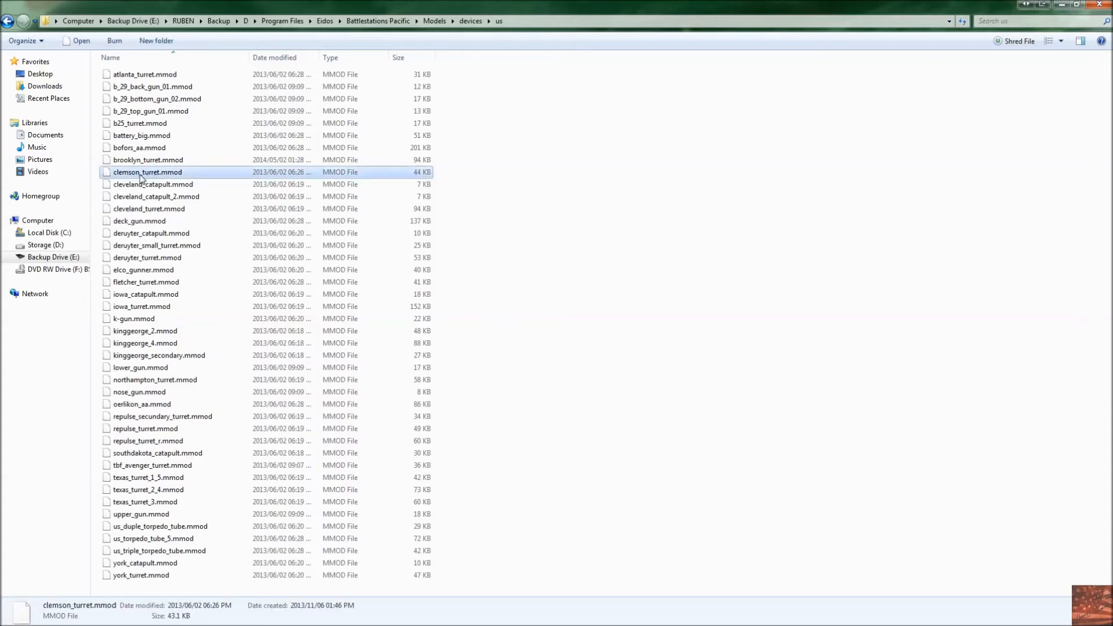
click(153, 134)
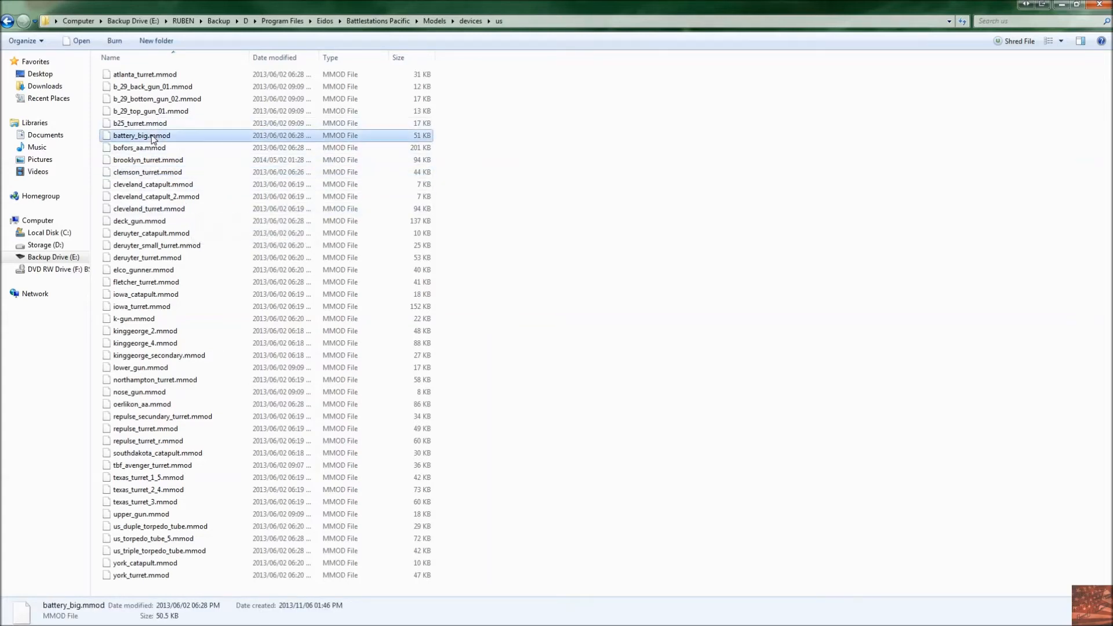
key(BackSpace)
key(BackSpace)
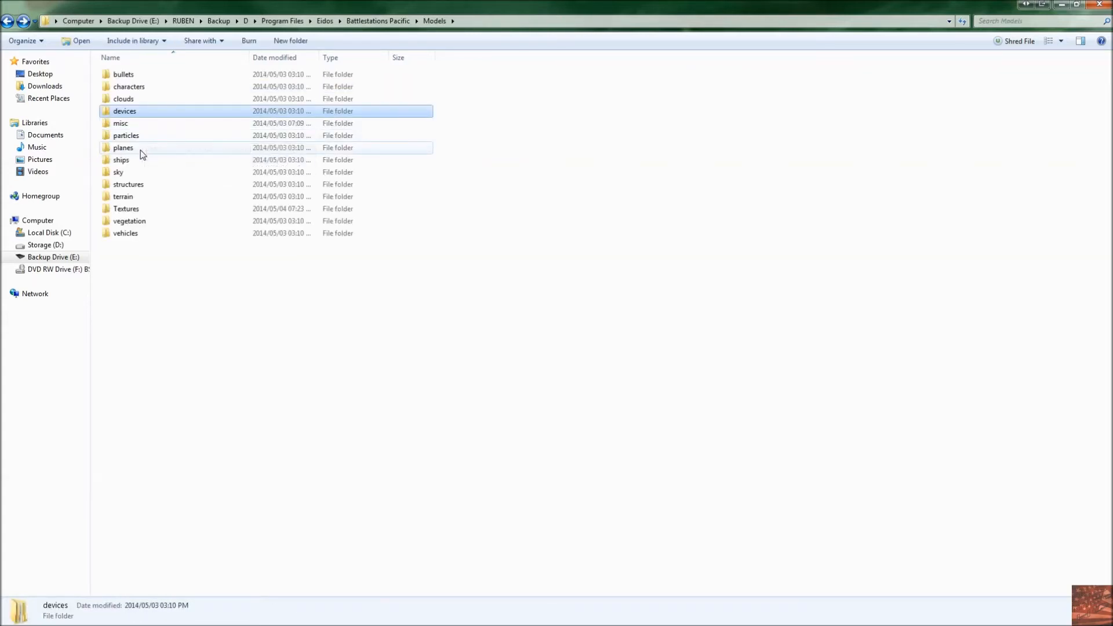
click(141, 152)
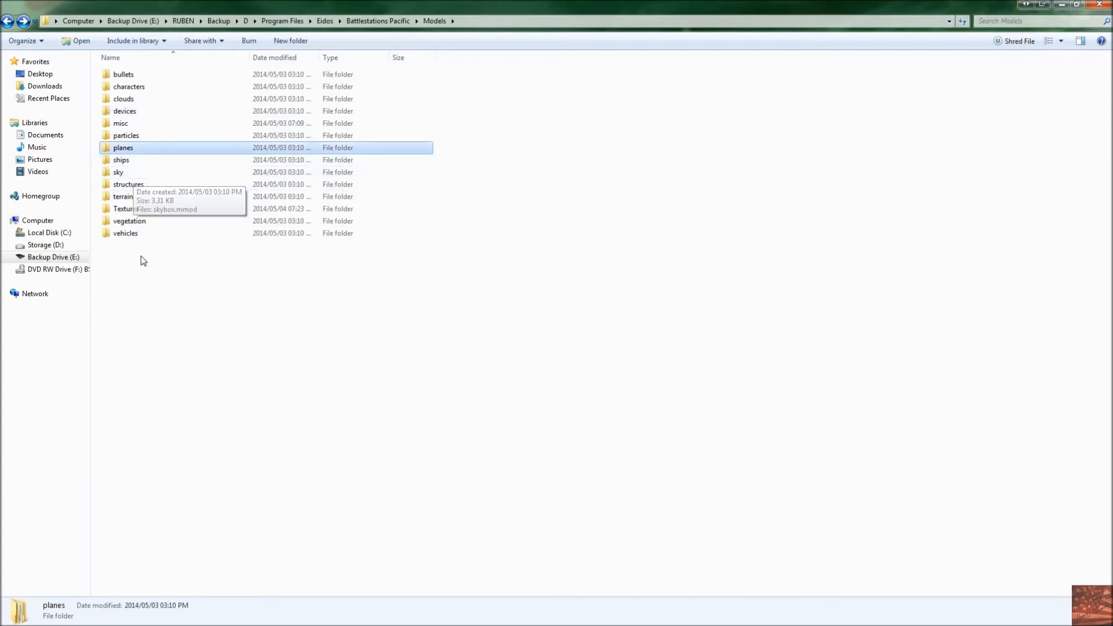
double_click(125, 173)
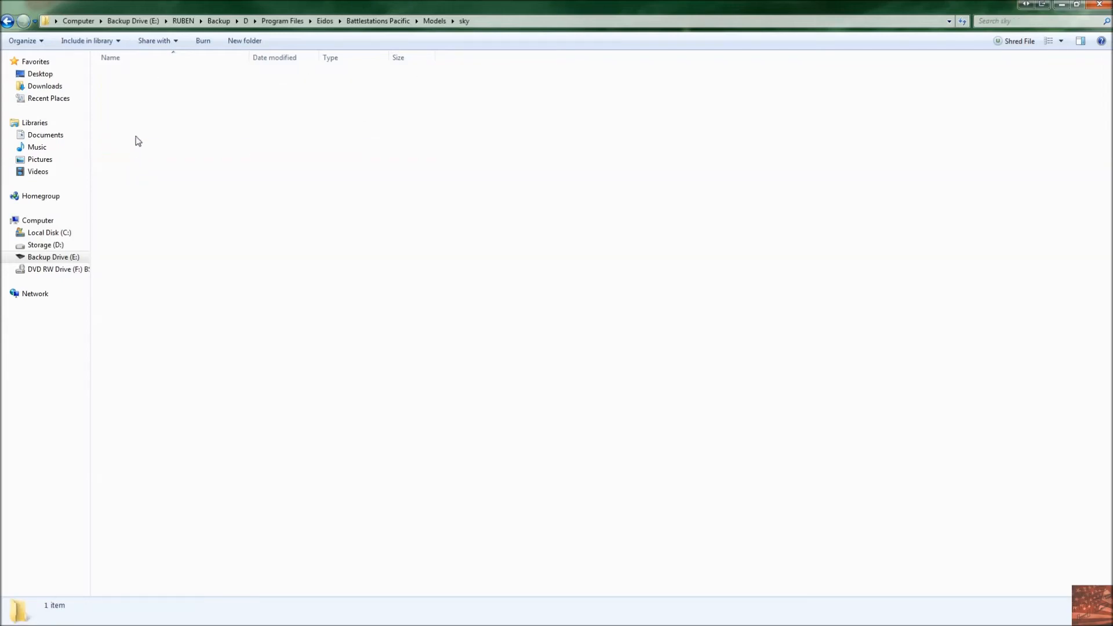
key(BackSpace)
click(210, 274)
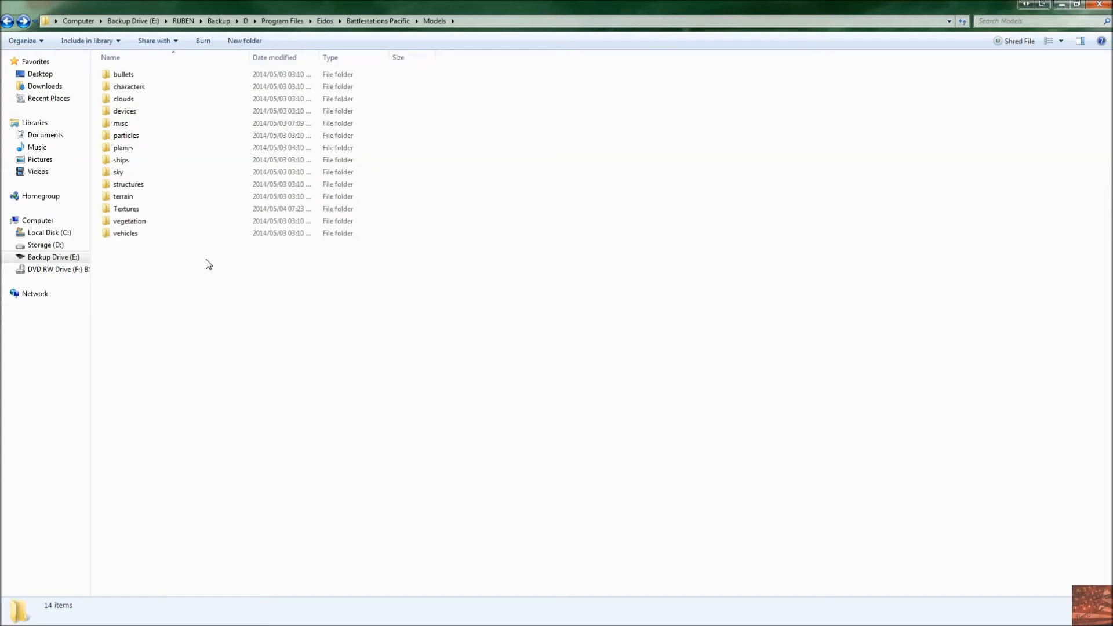
Step: Arrange the windows, placing the mpak global folder beside BSP Ripper and widening the BSP Ripper window
click(378, 22)
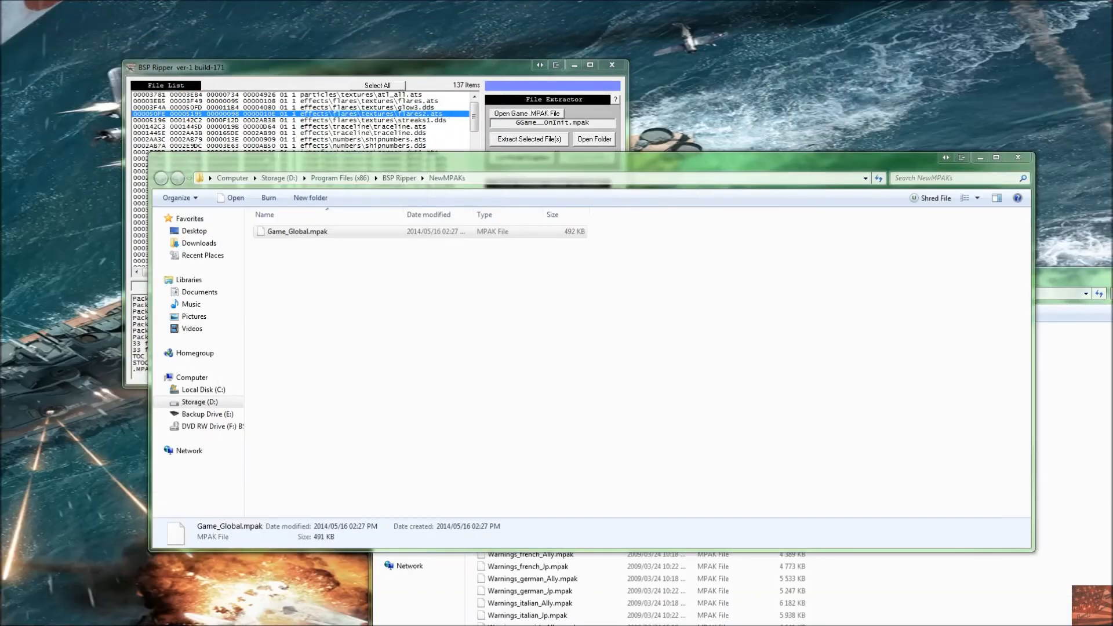
click(1088, 351)
drag(993, 279, 837, 166)
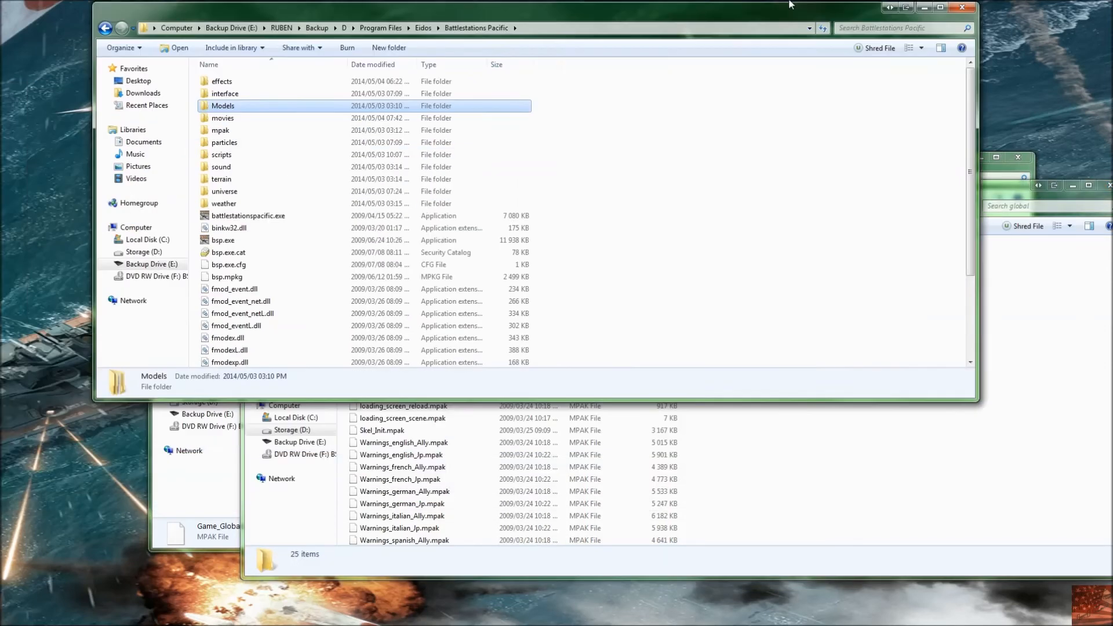
double_click(790, 4)
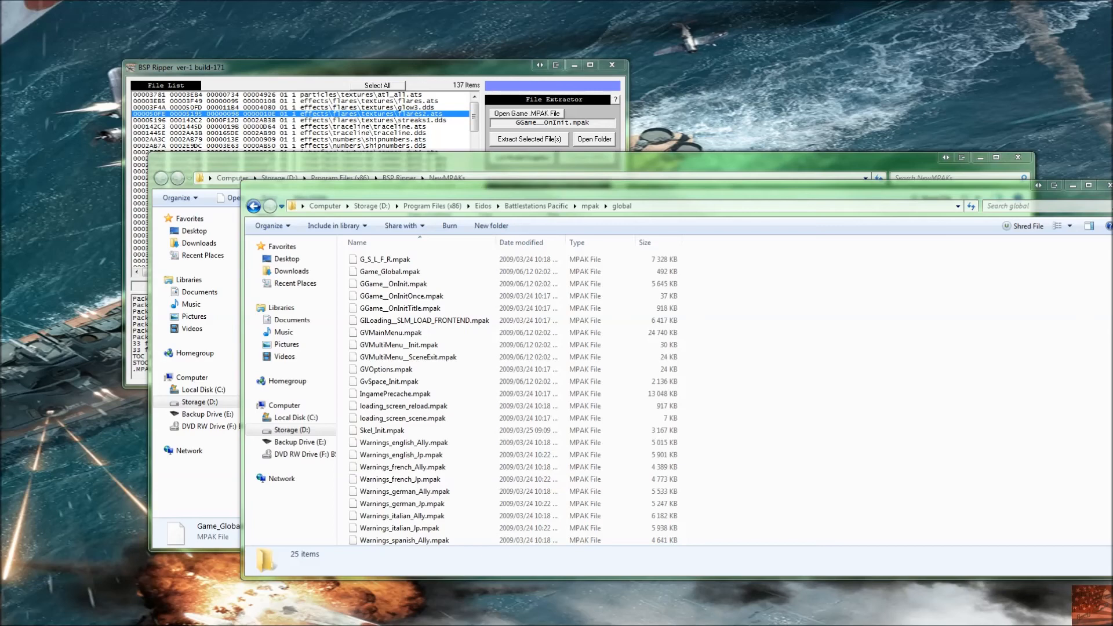
drag(169, 64, 225, 44)
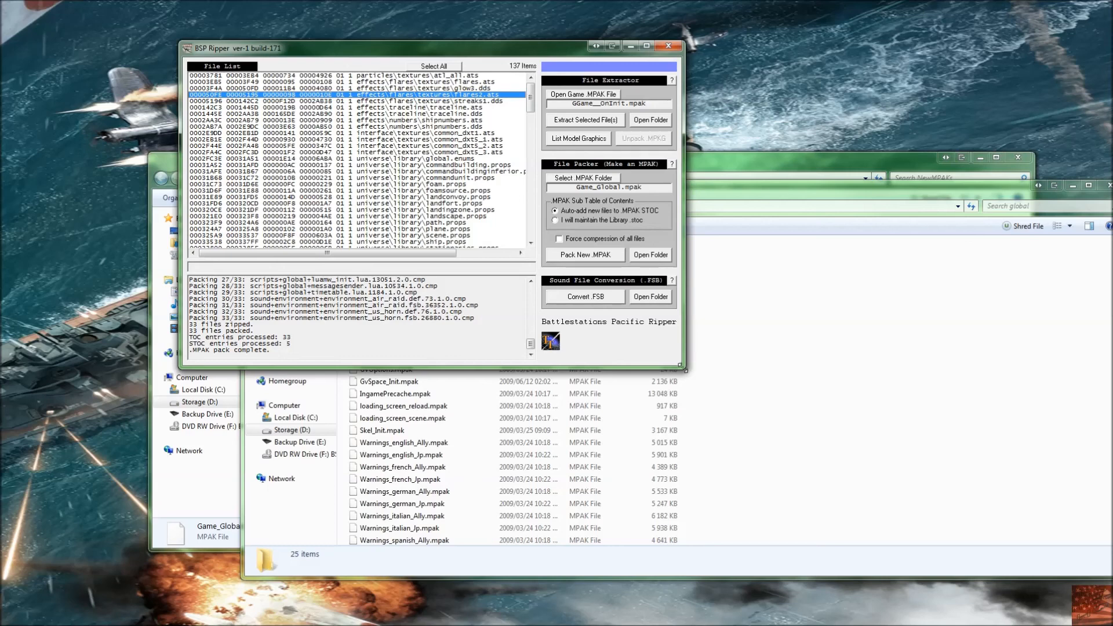
drag(681, 367, 741, 366)
drag(750, 284, 726, 273)
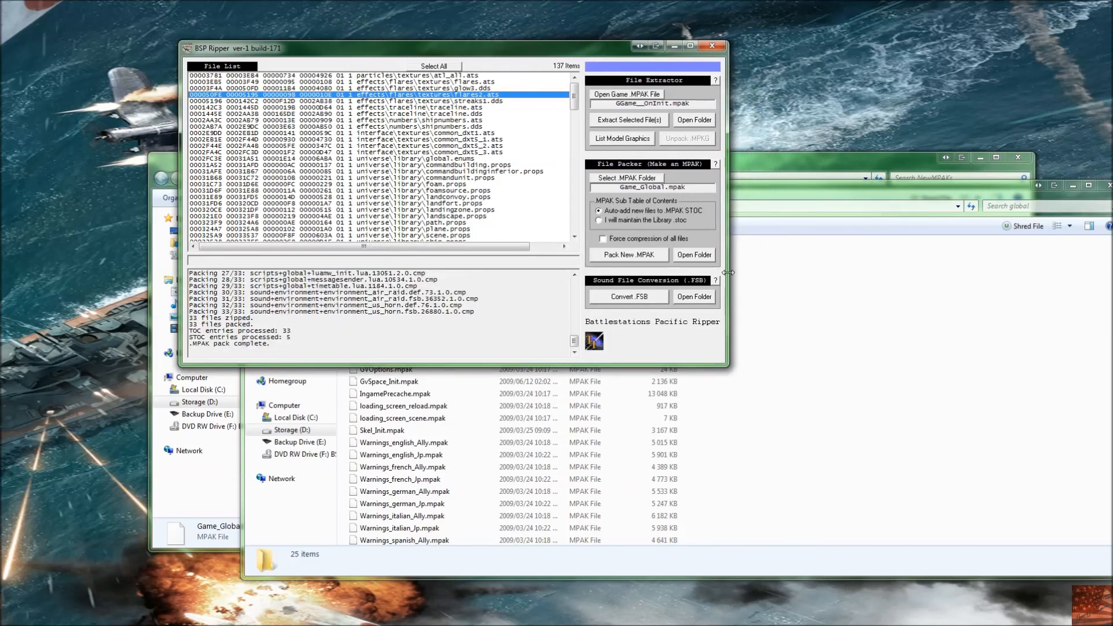